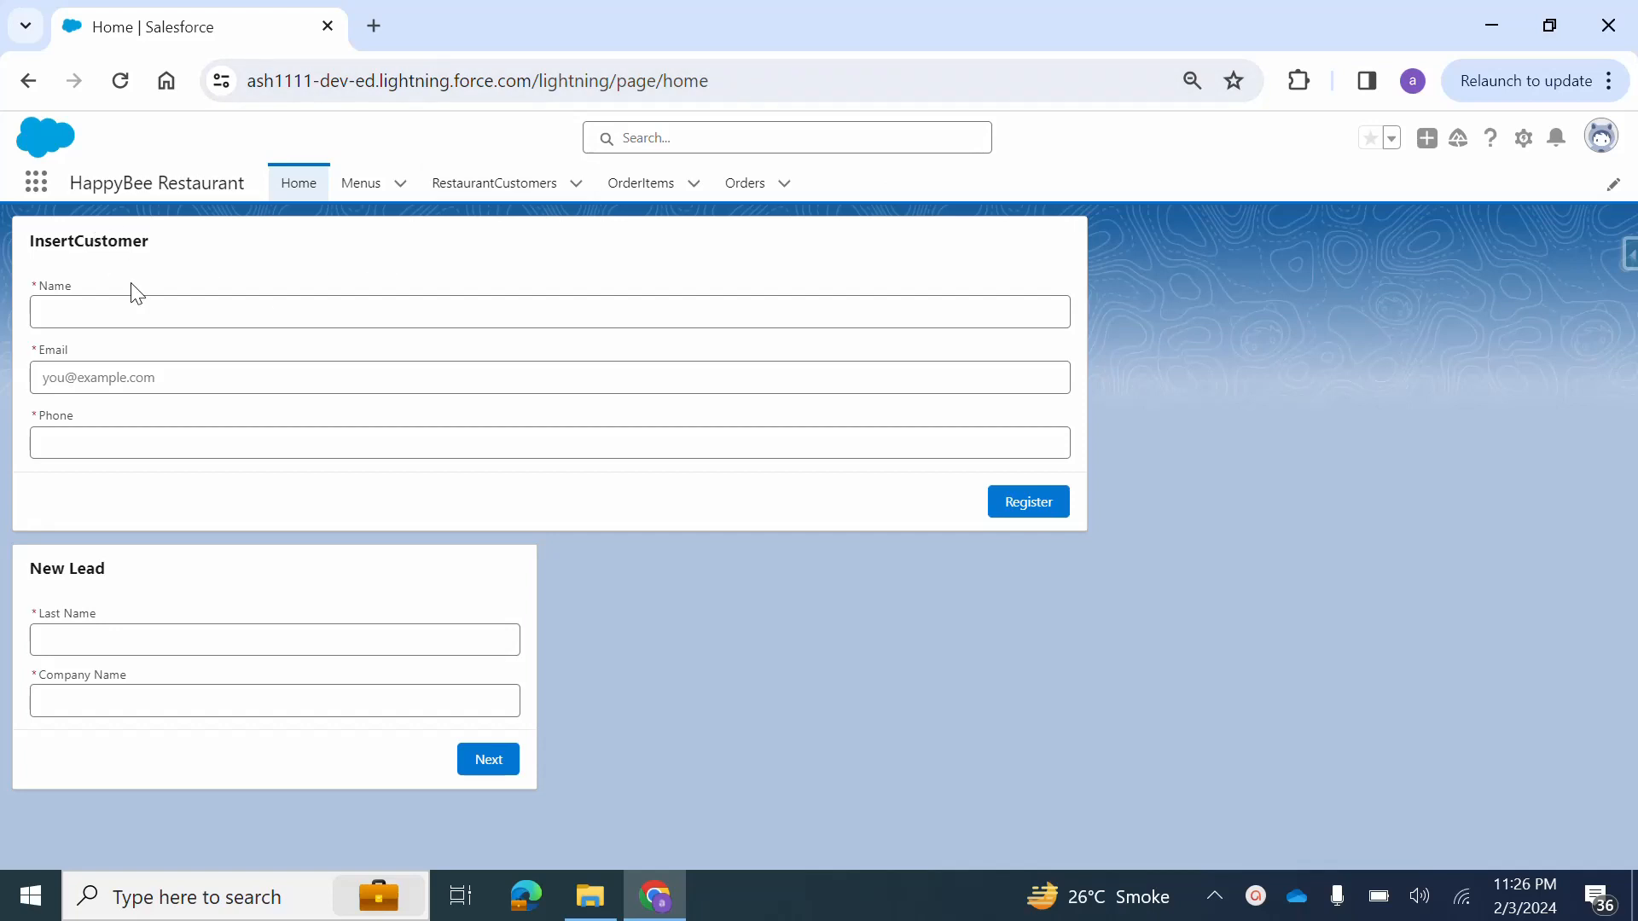
Register a customer in the InsertCustomer form with the customer's name, e-mail and phone number, and finish the registration.
left_click(124, 313)
type("Fr")
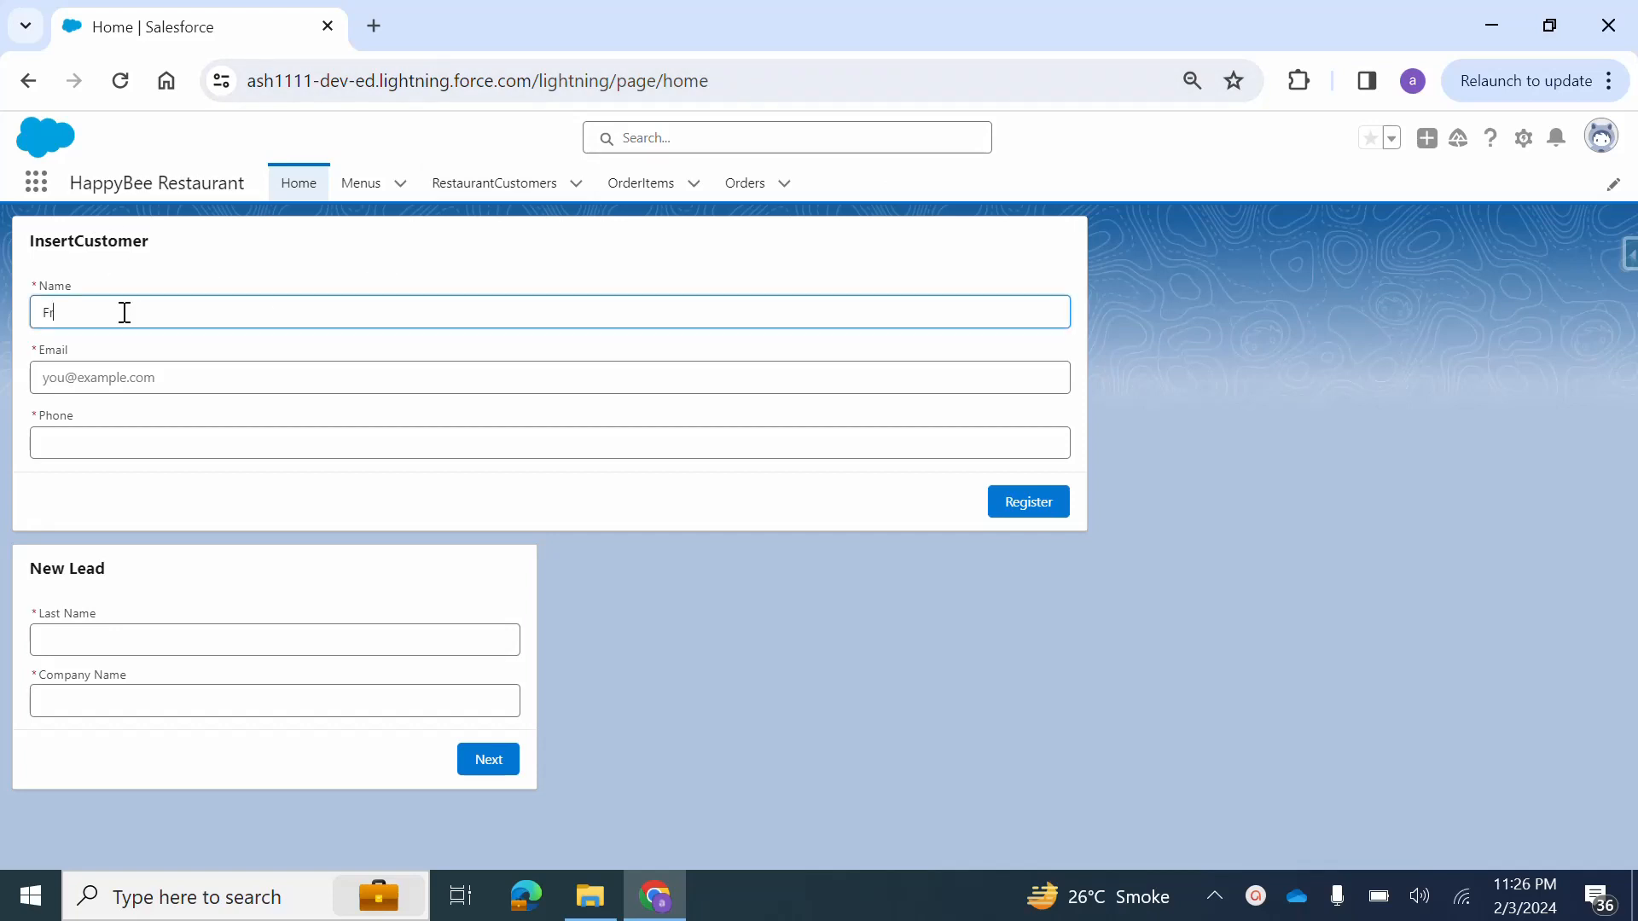
type("eya")
left_click(96, 375)
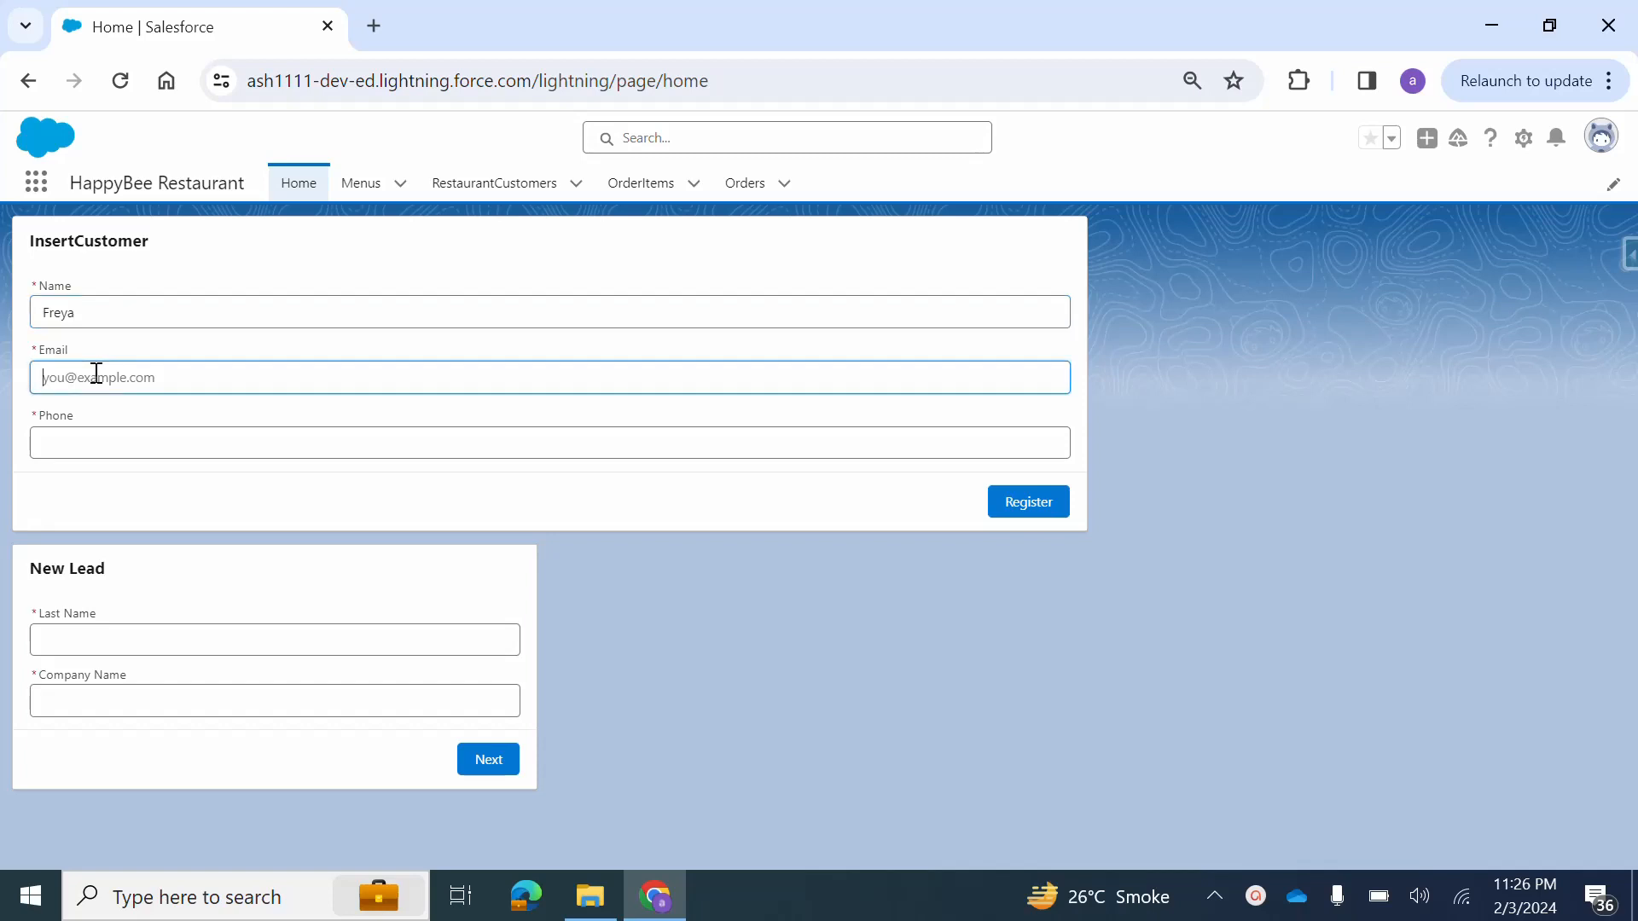
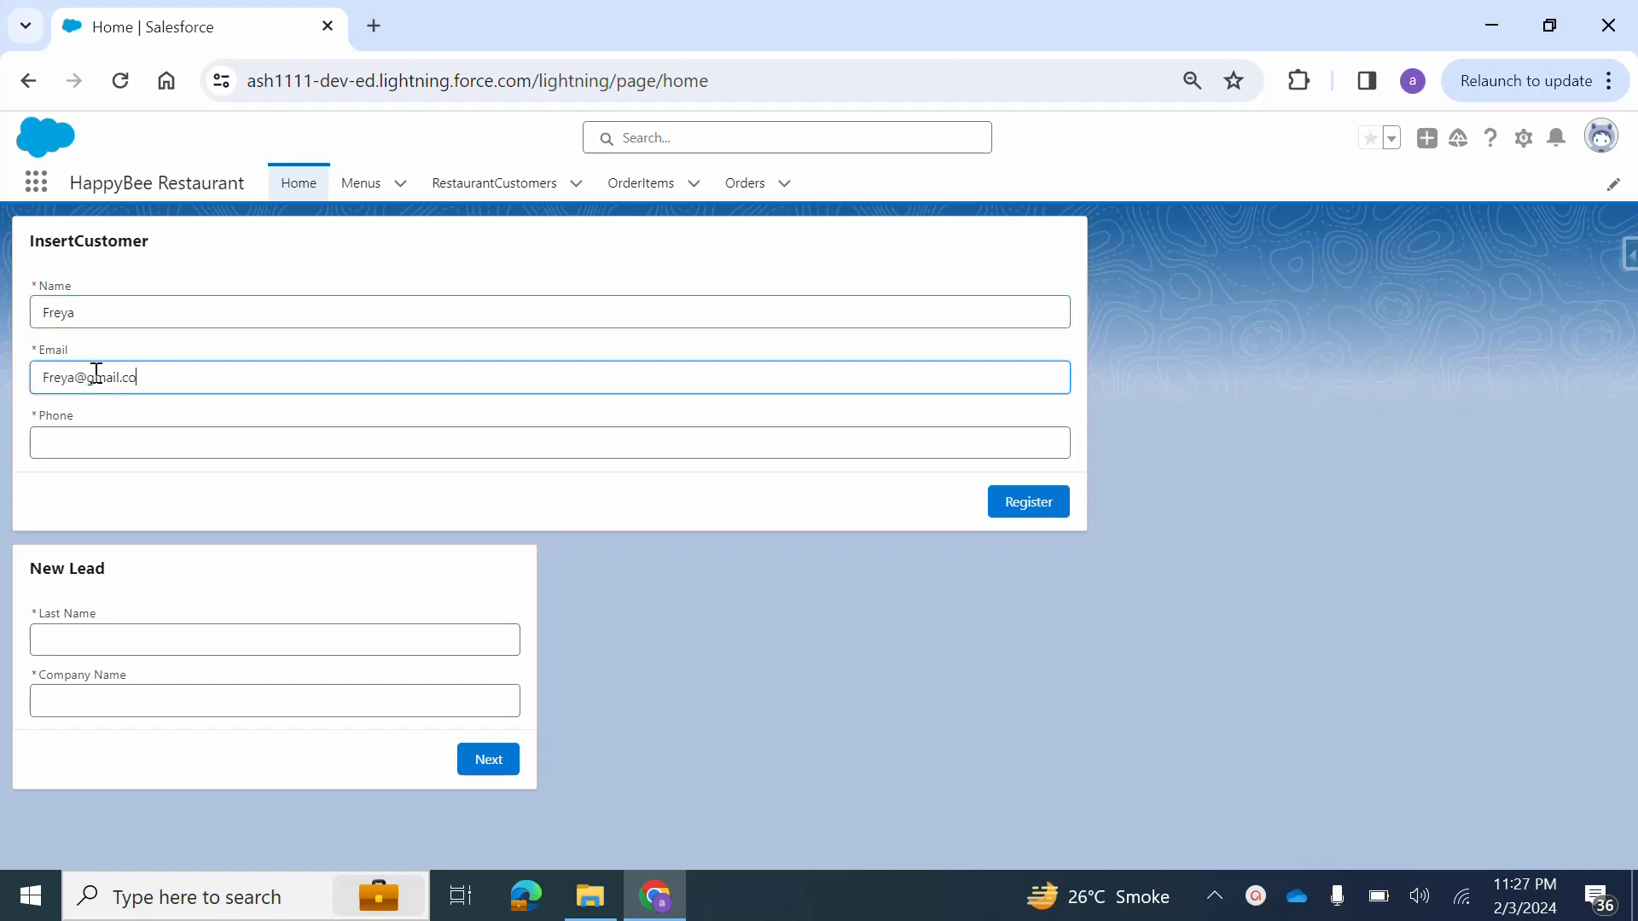
left_click(104, 453)
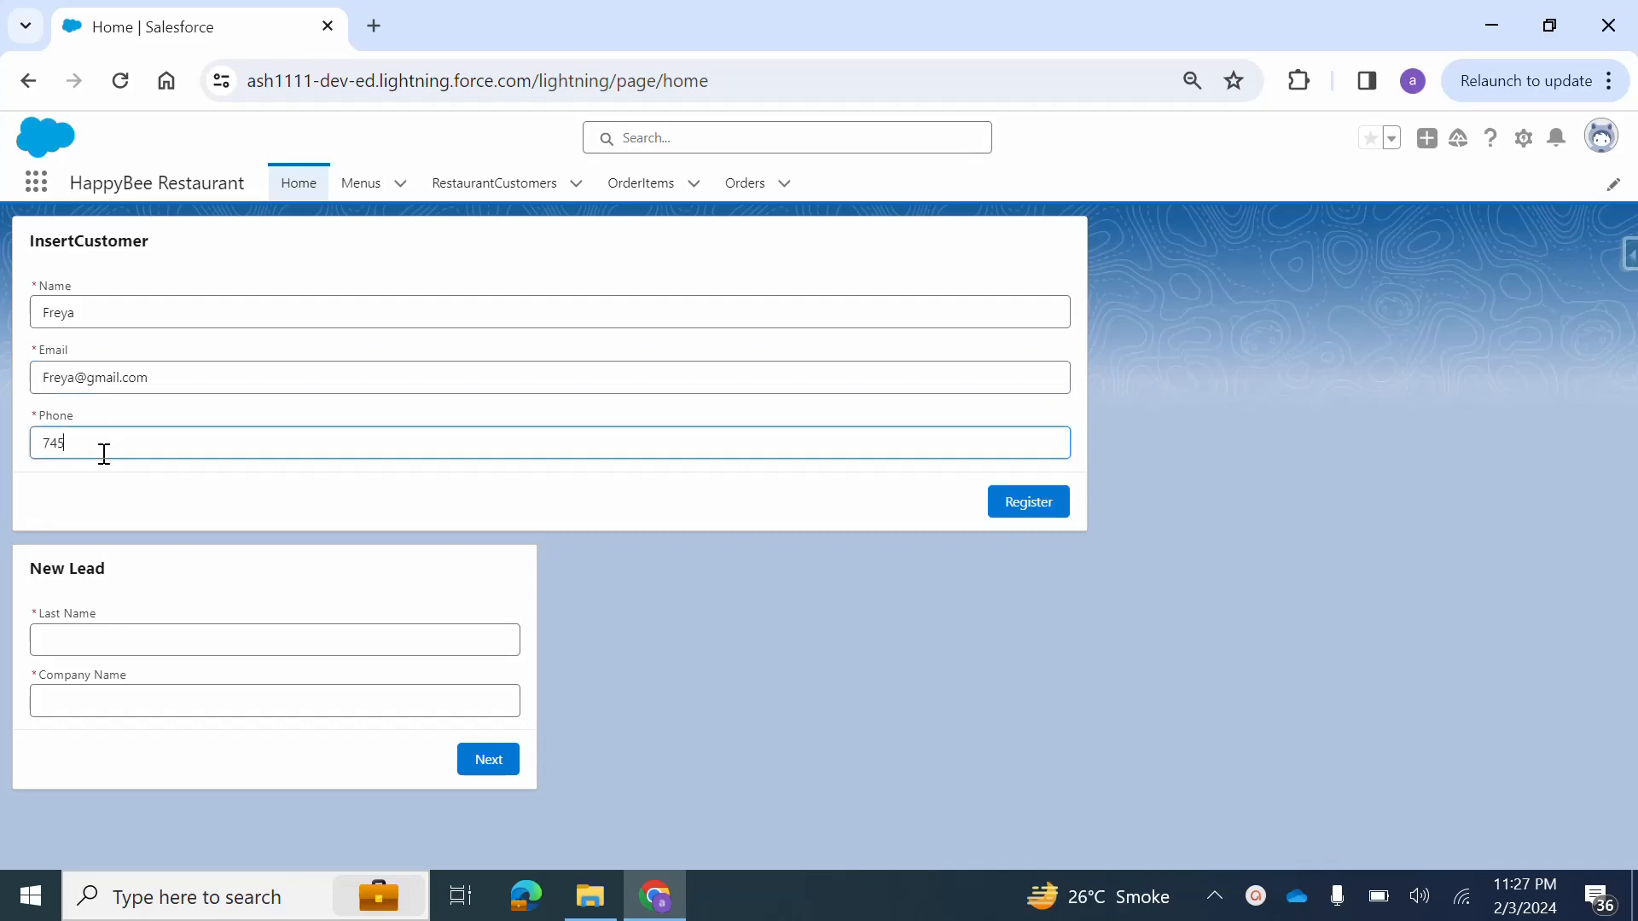
left_click(1046, 506)
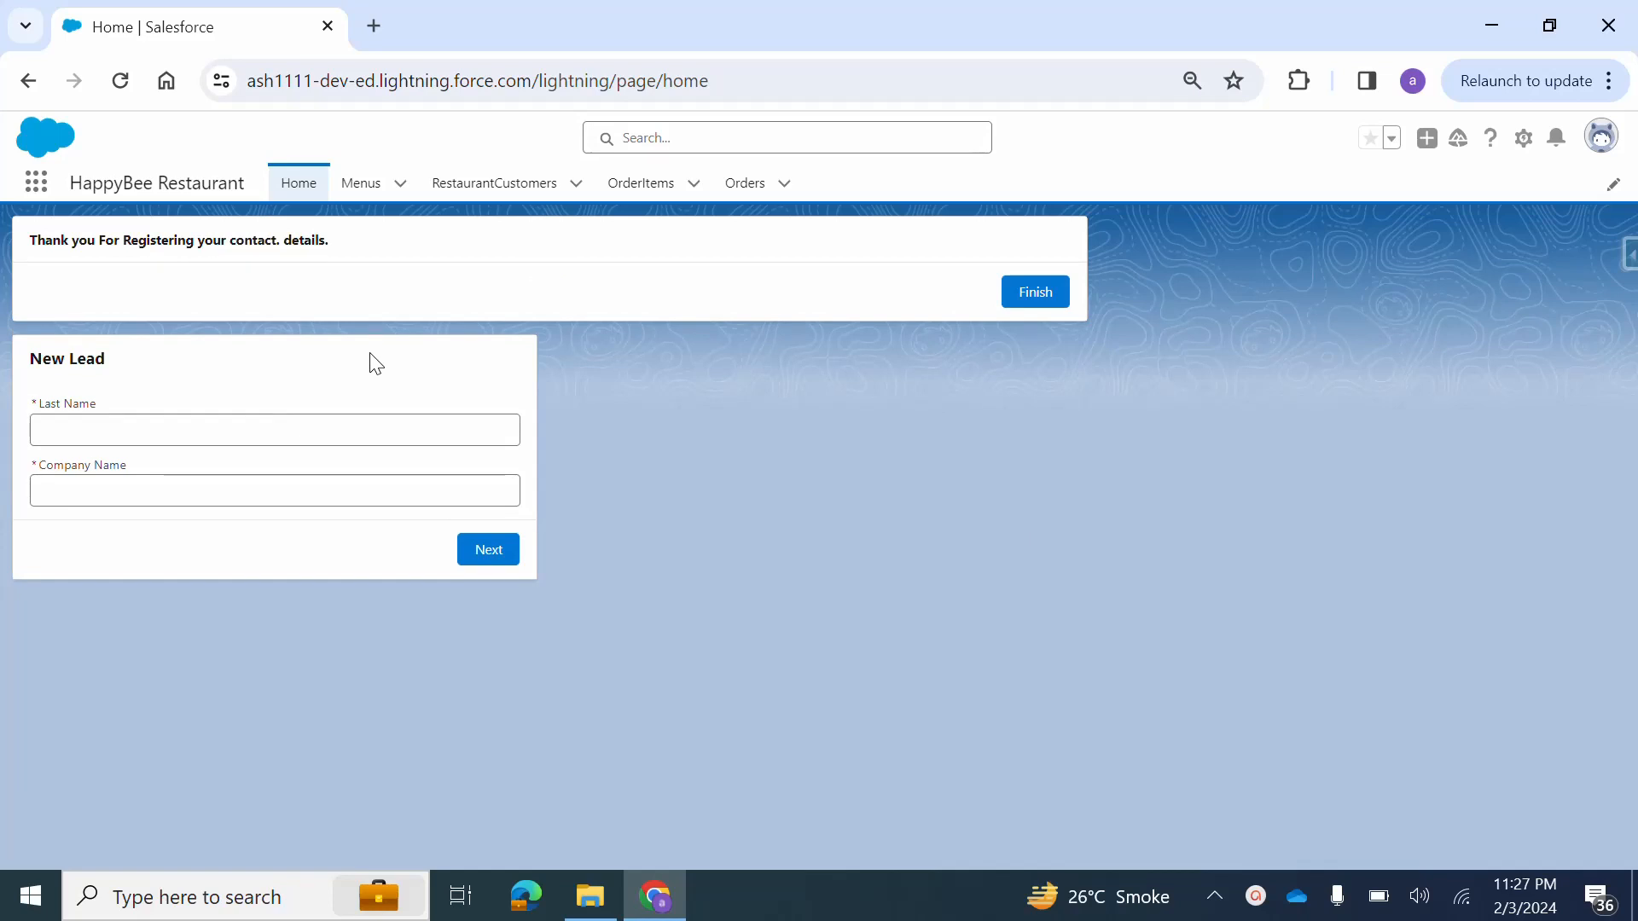
left_click(1031, 290)
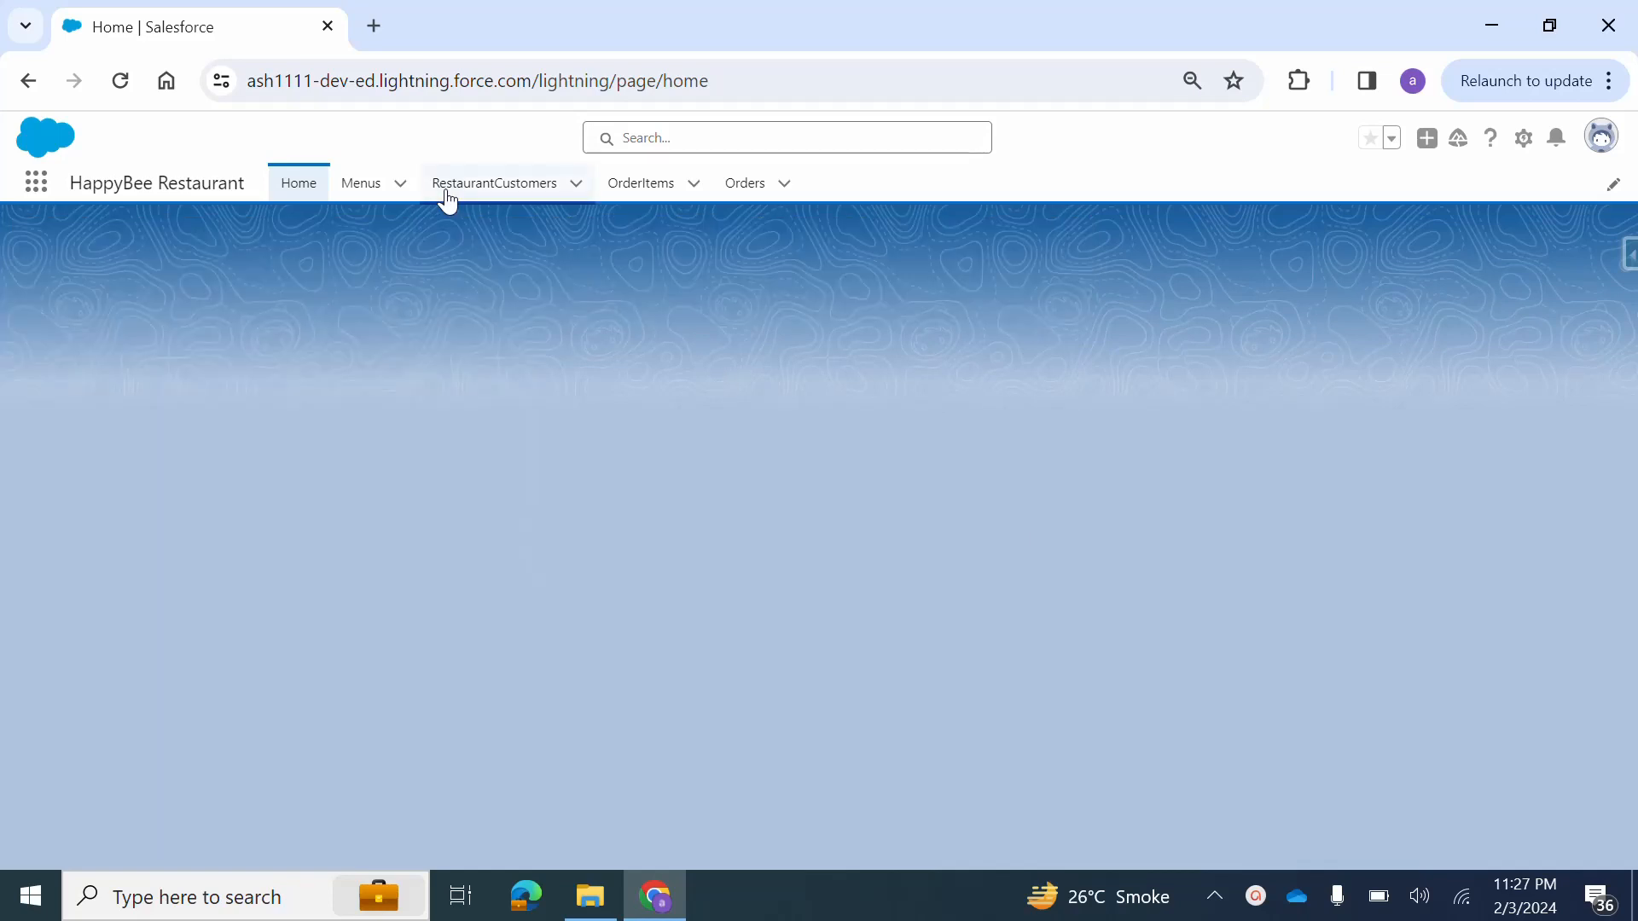
Check the newly registered customer's details in the RestaurantCustomers list, and return to the Home page.
left_click(448, 201)
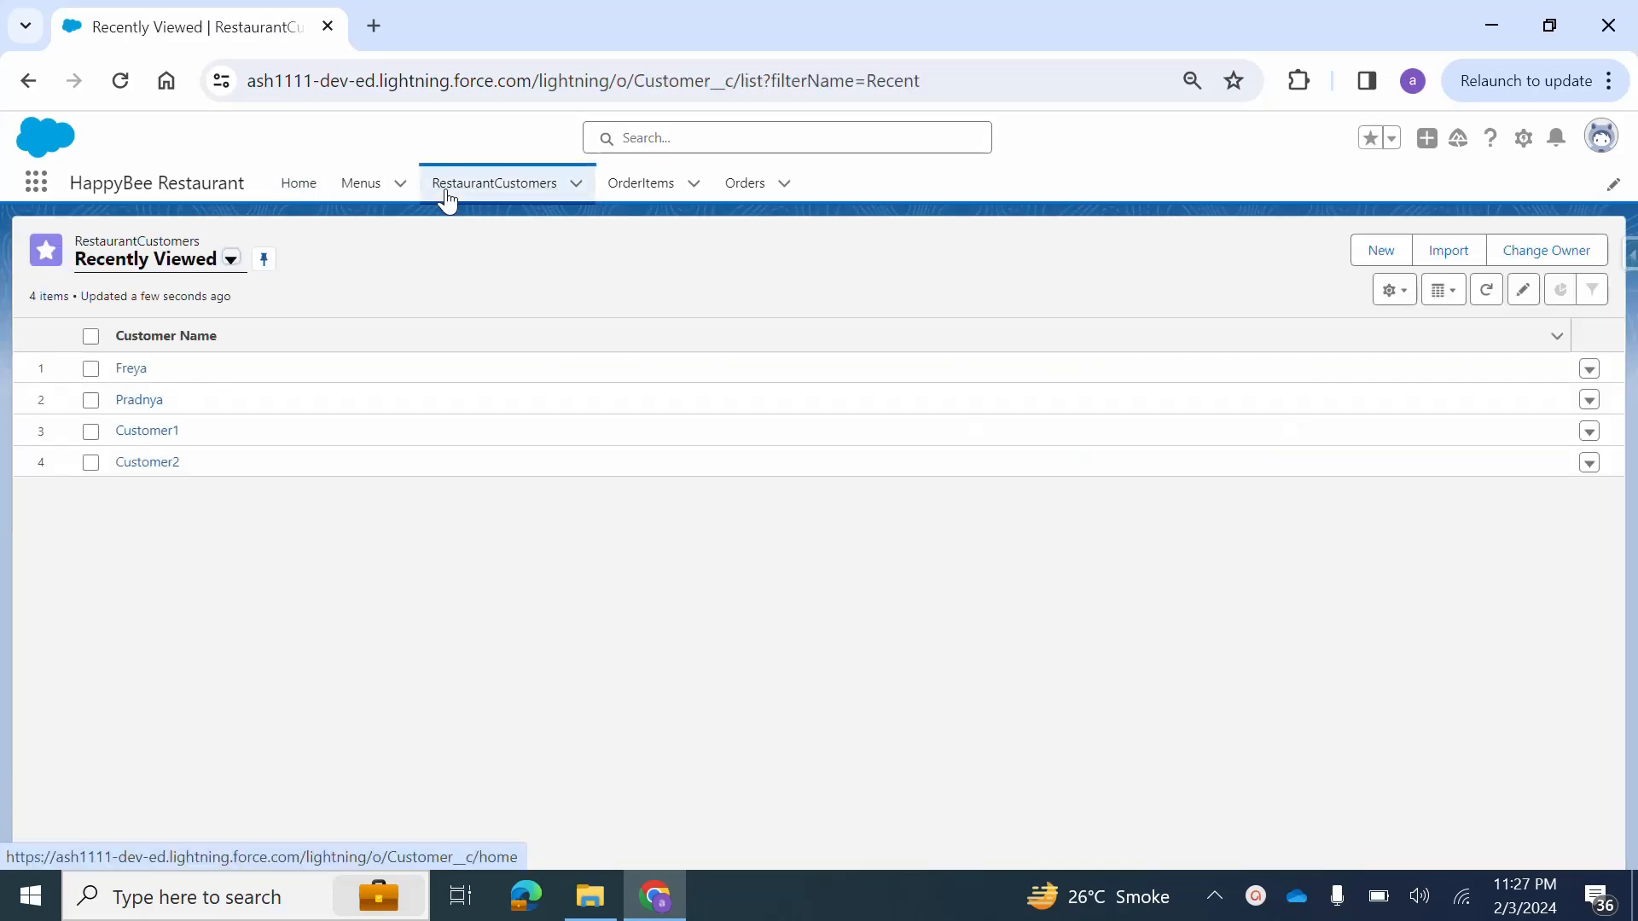
left_click(133, 372)
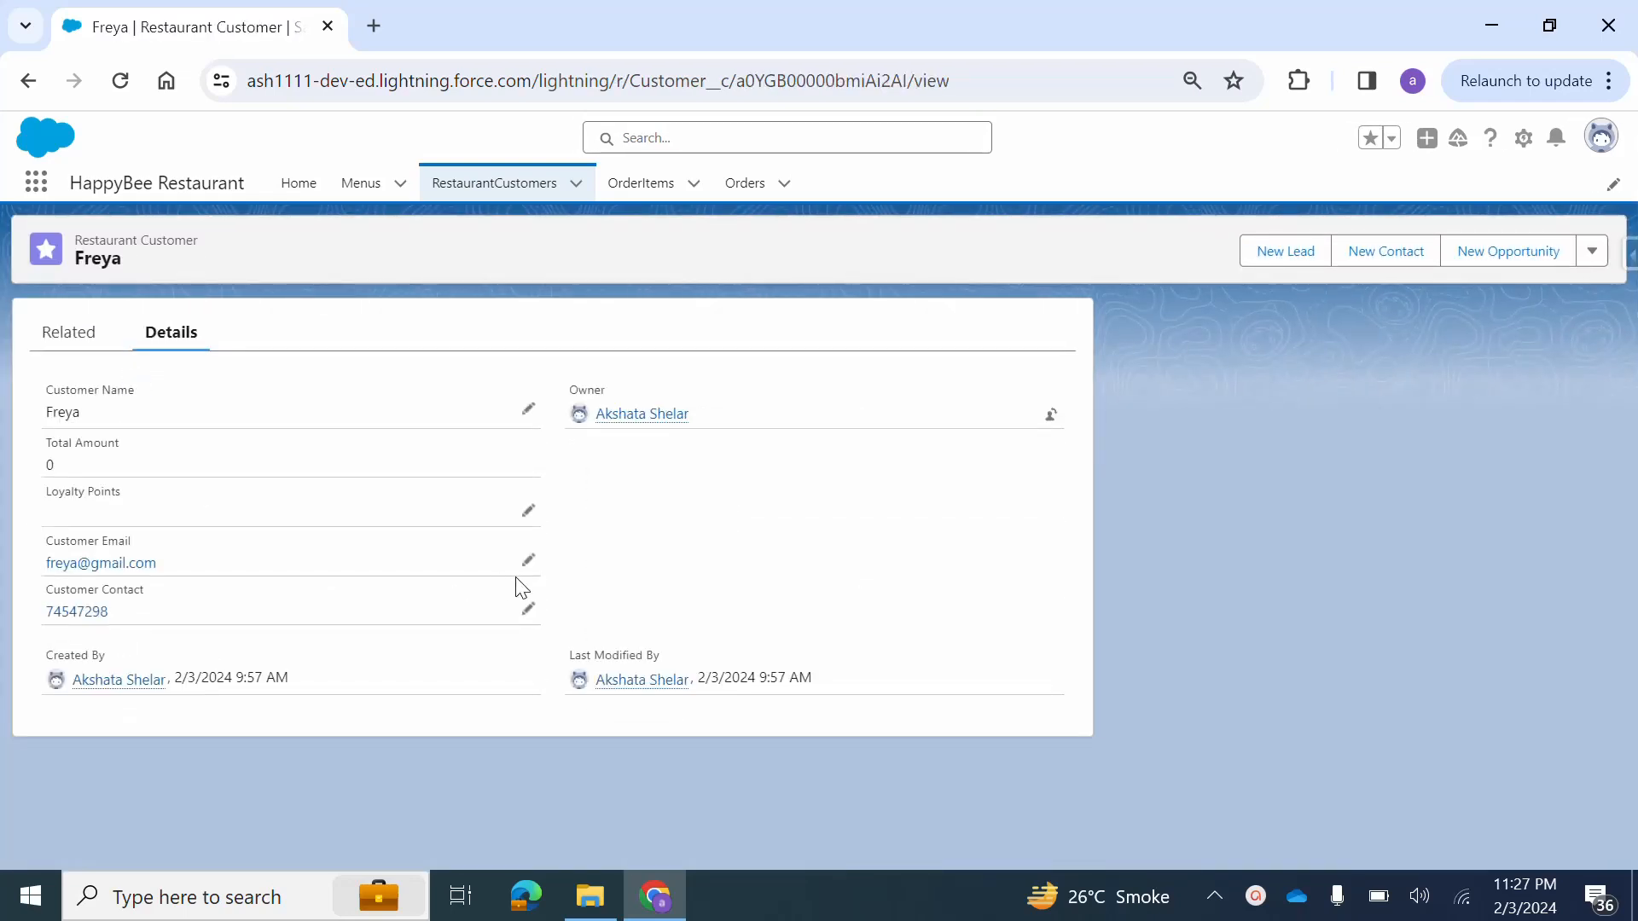
left_click(294, 188)
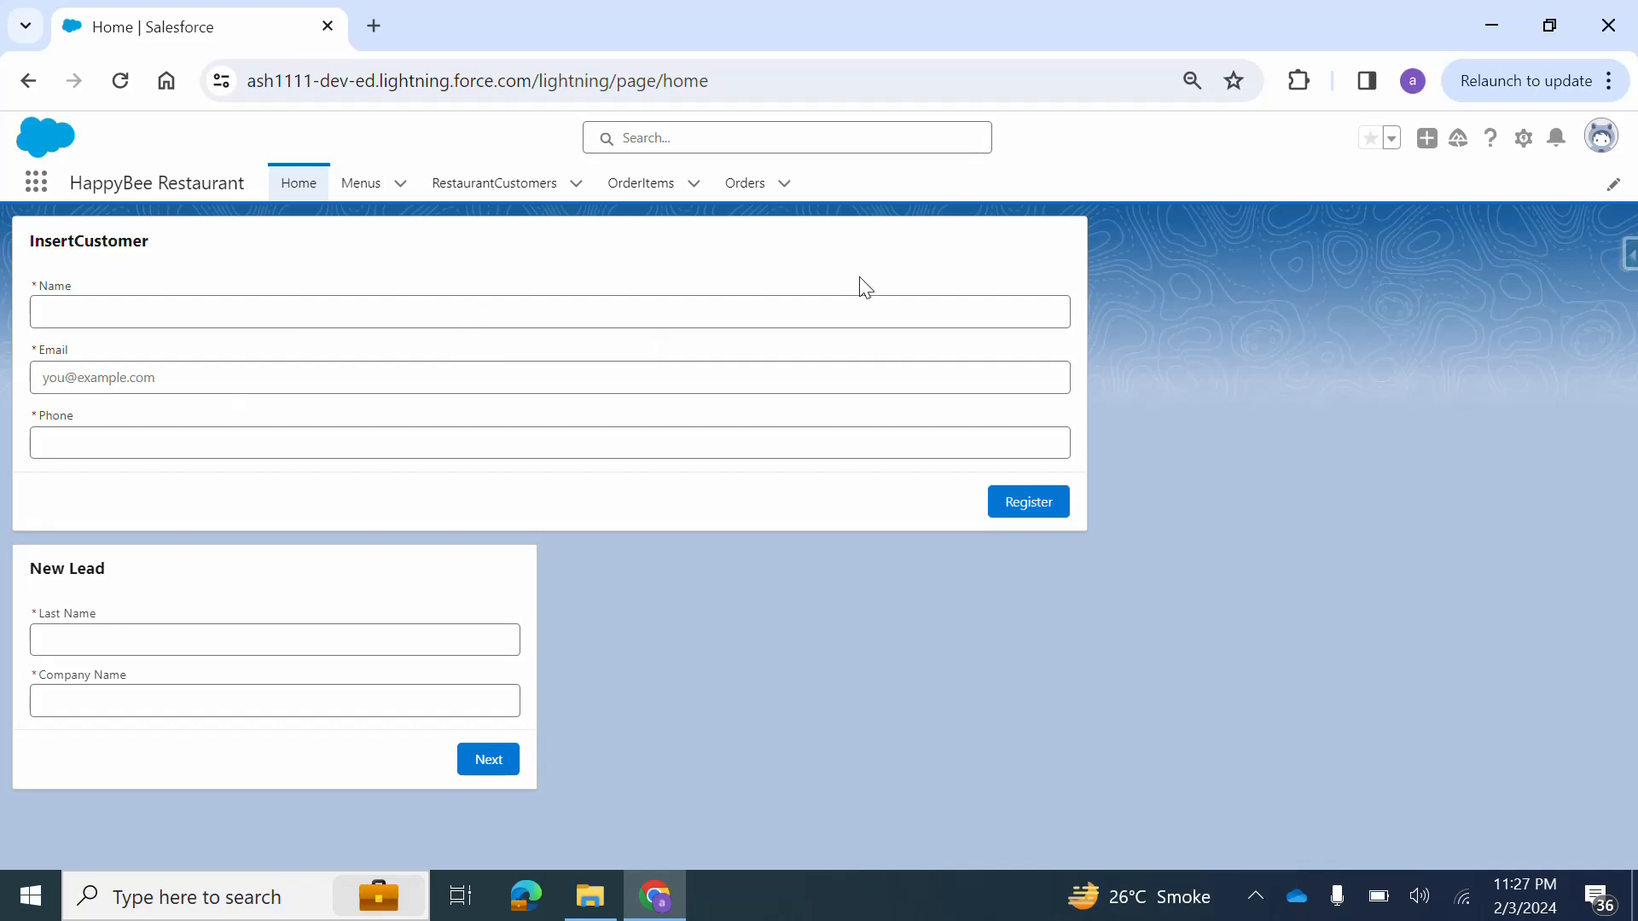
Open Setup, find the Flows page by searching for "flow", and open the InsertCustomer flow.
left_click(1525, 142)
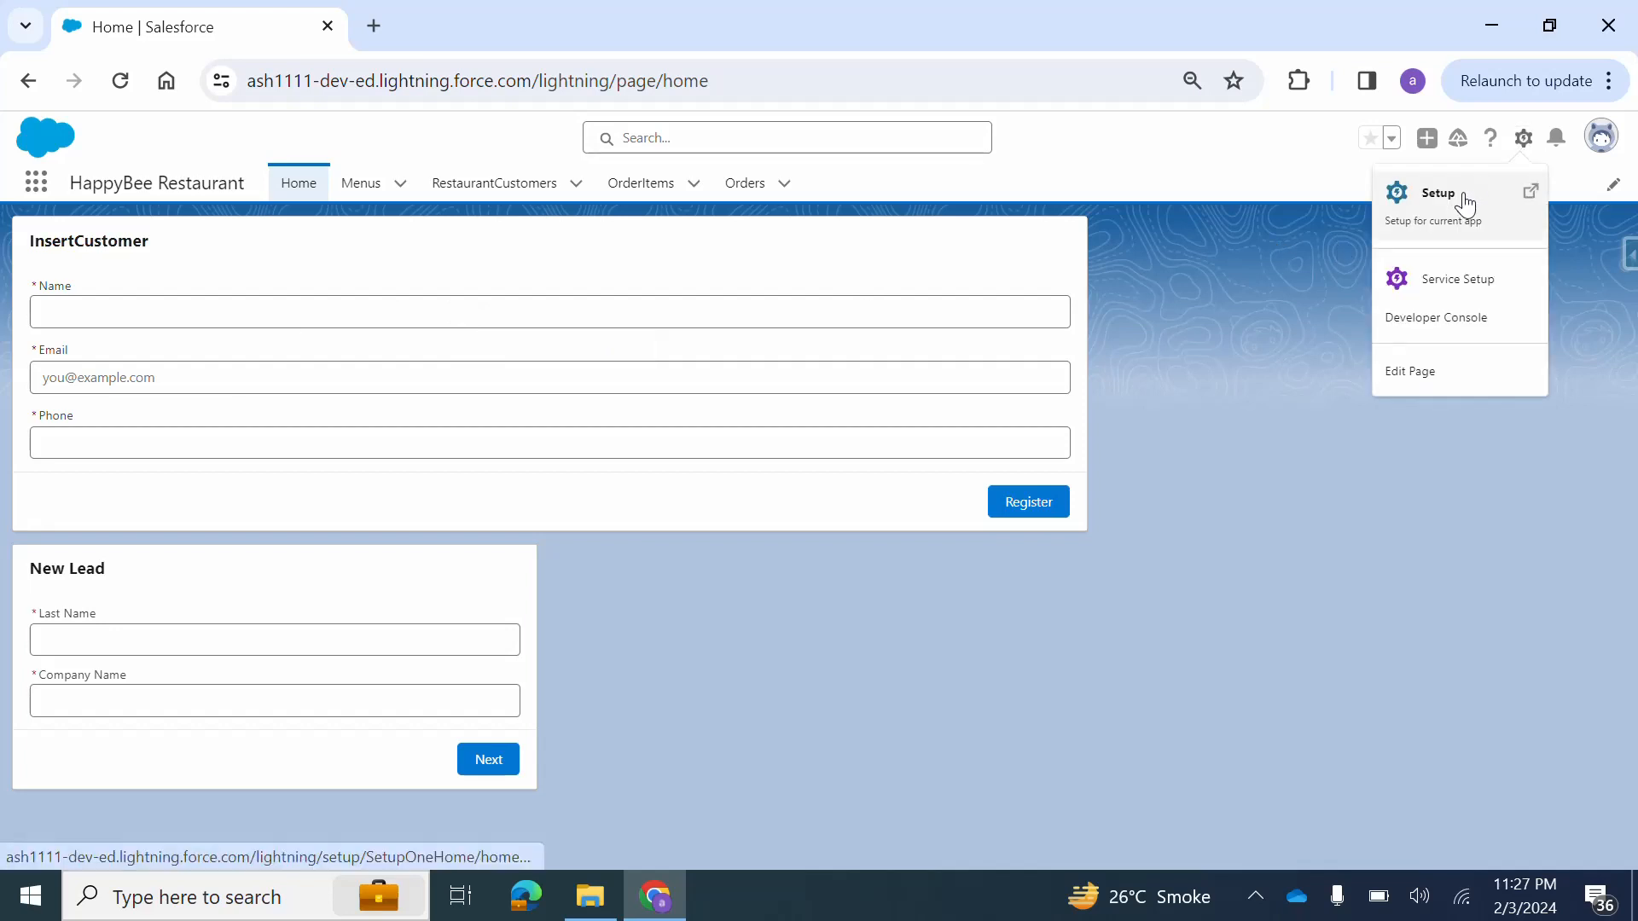
left_click(1464, 206)
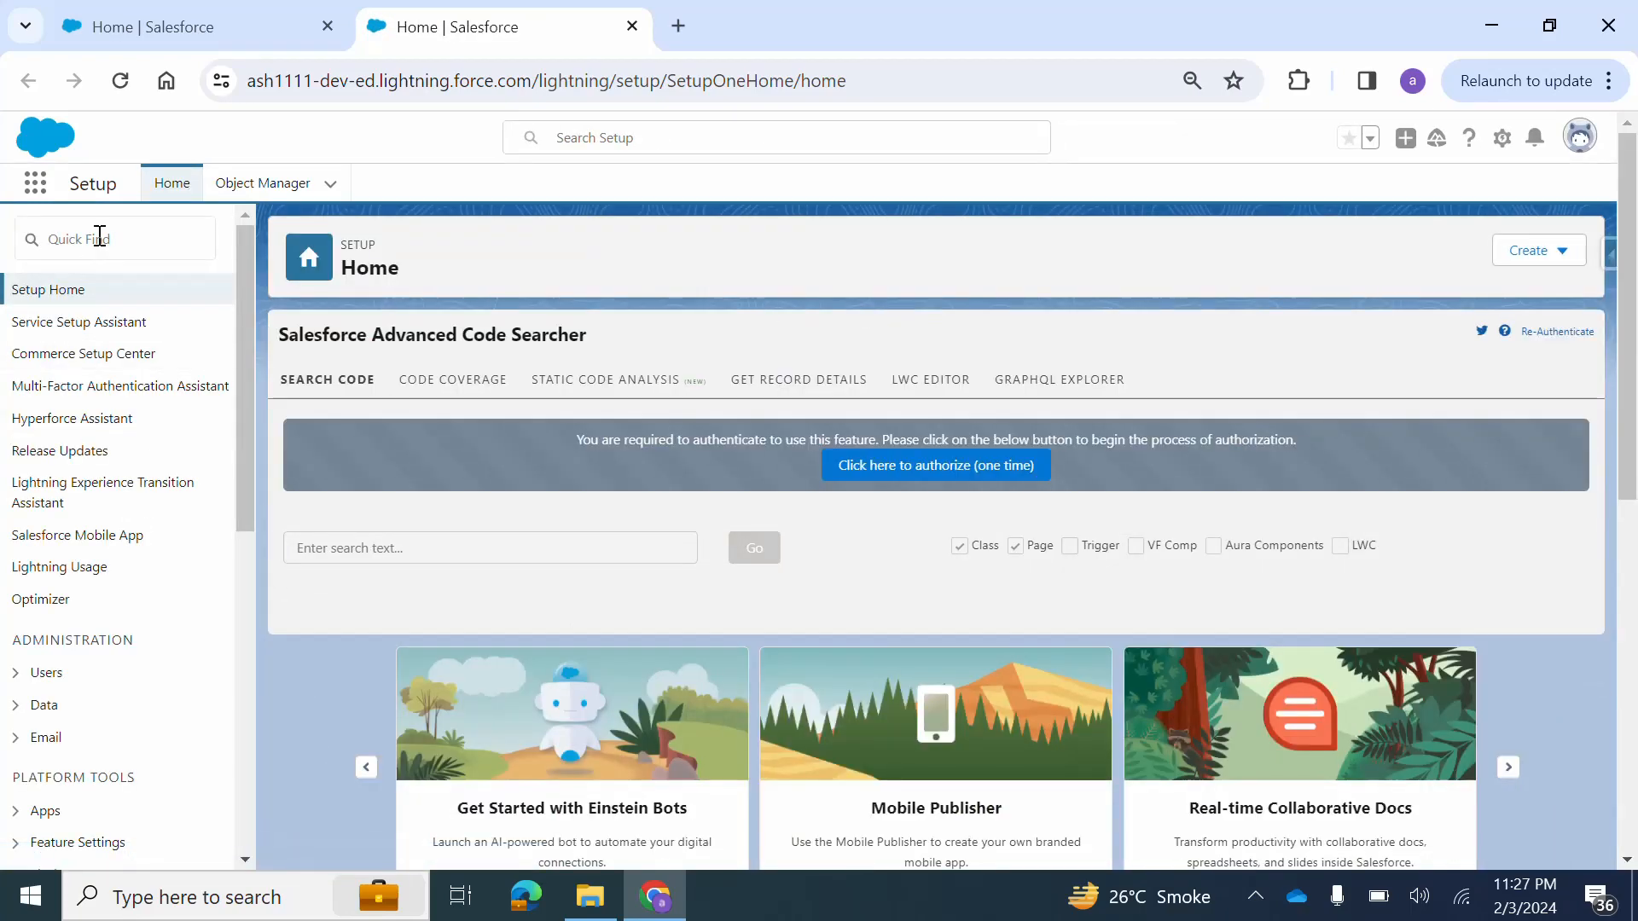
left_click(99, 234)
type("l")
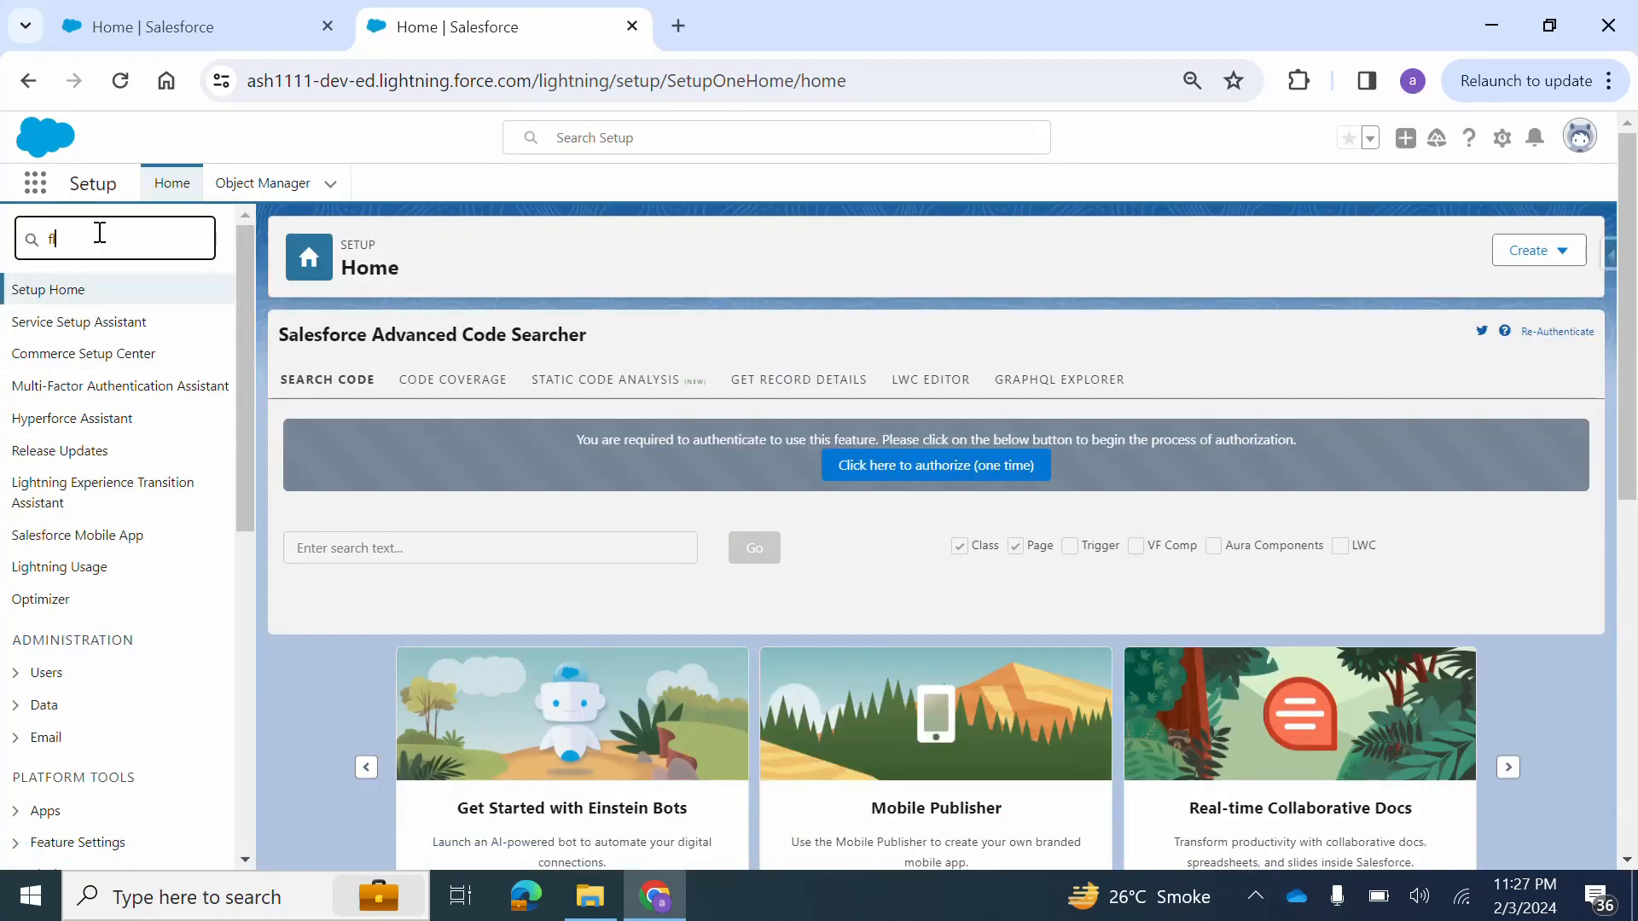
type("low")
left_click(68, 452)
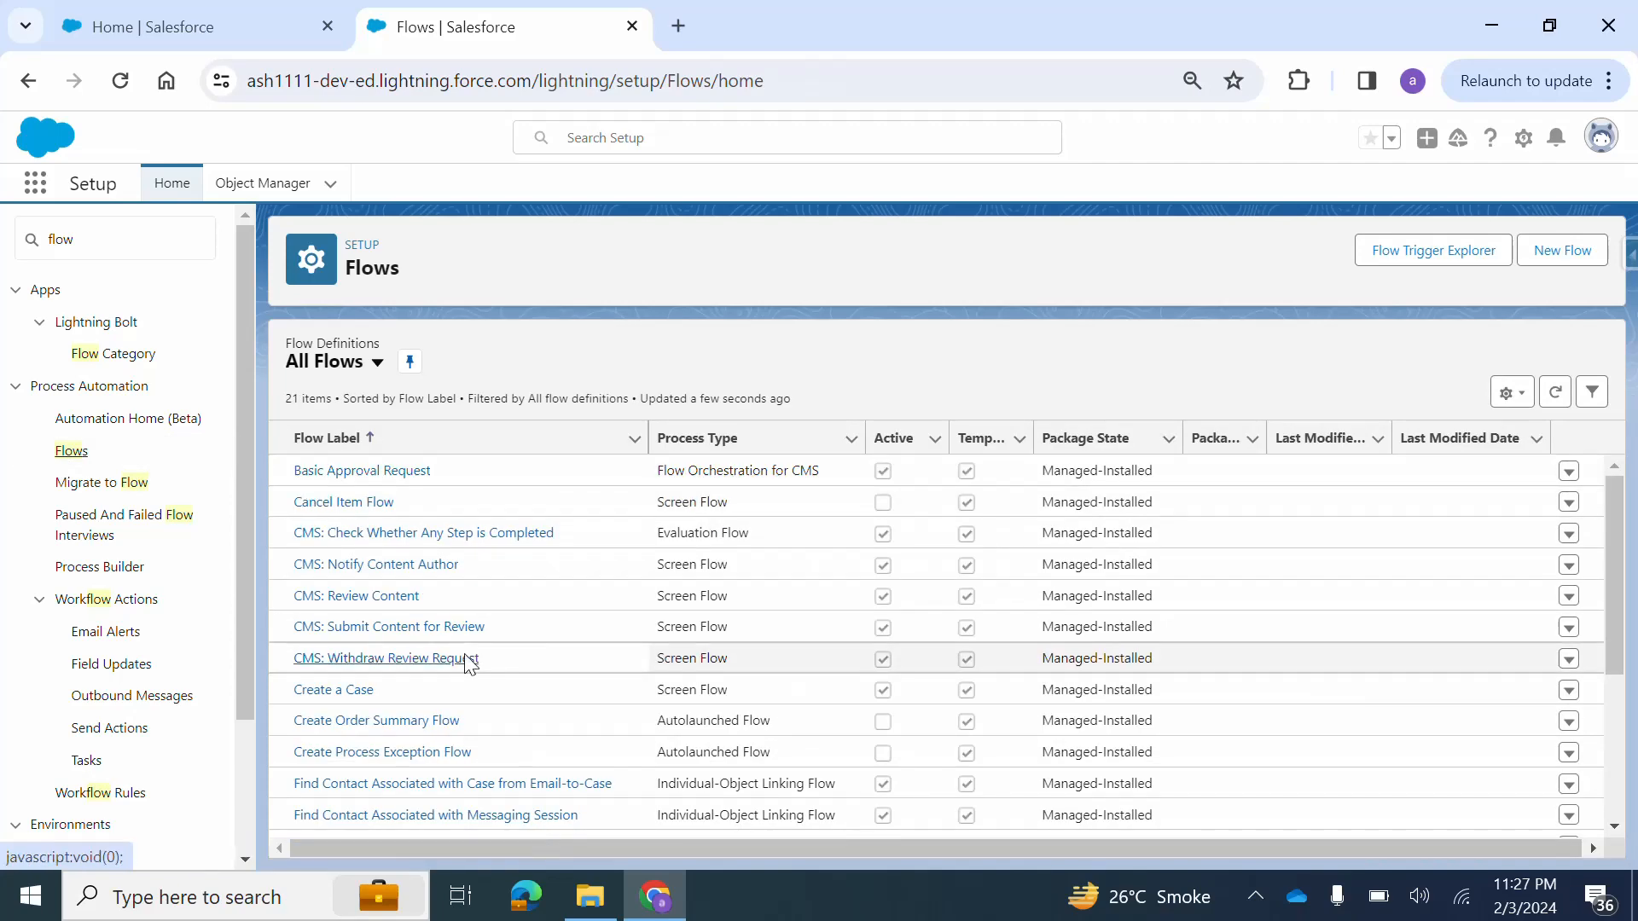
scroll(468, 664, "down", 3)
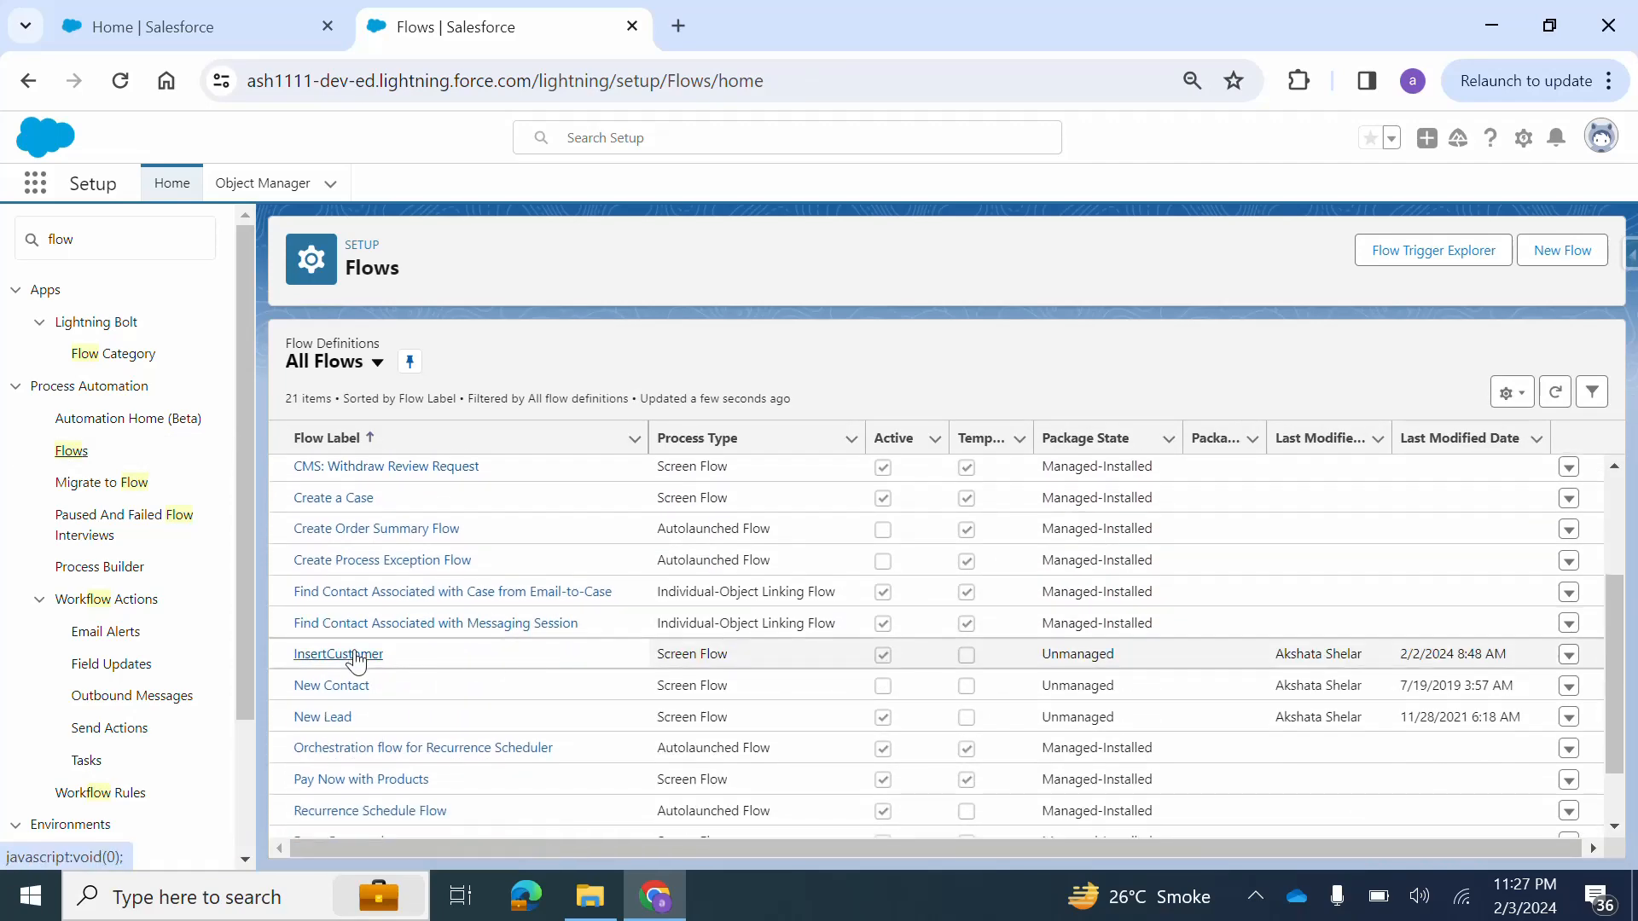
left_click(356, 658)
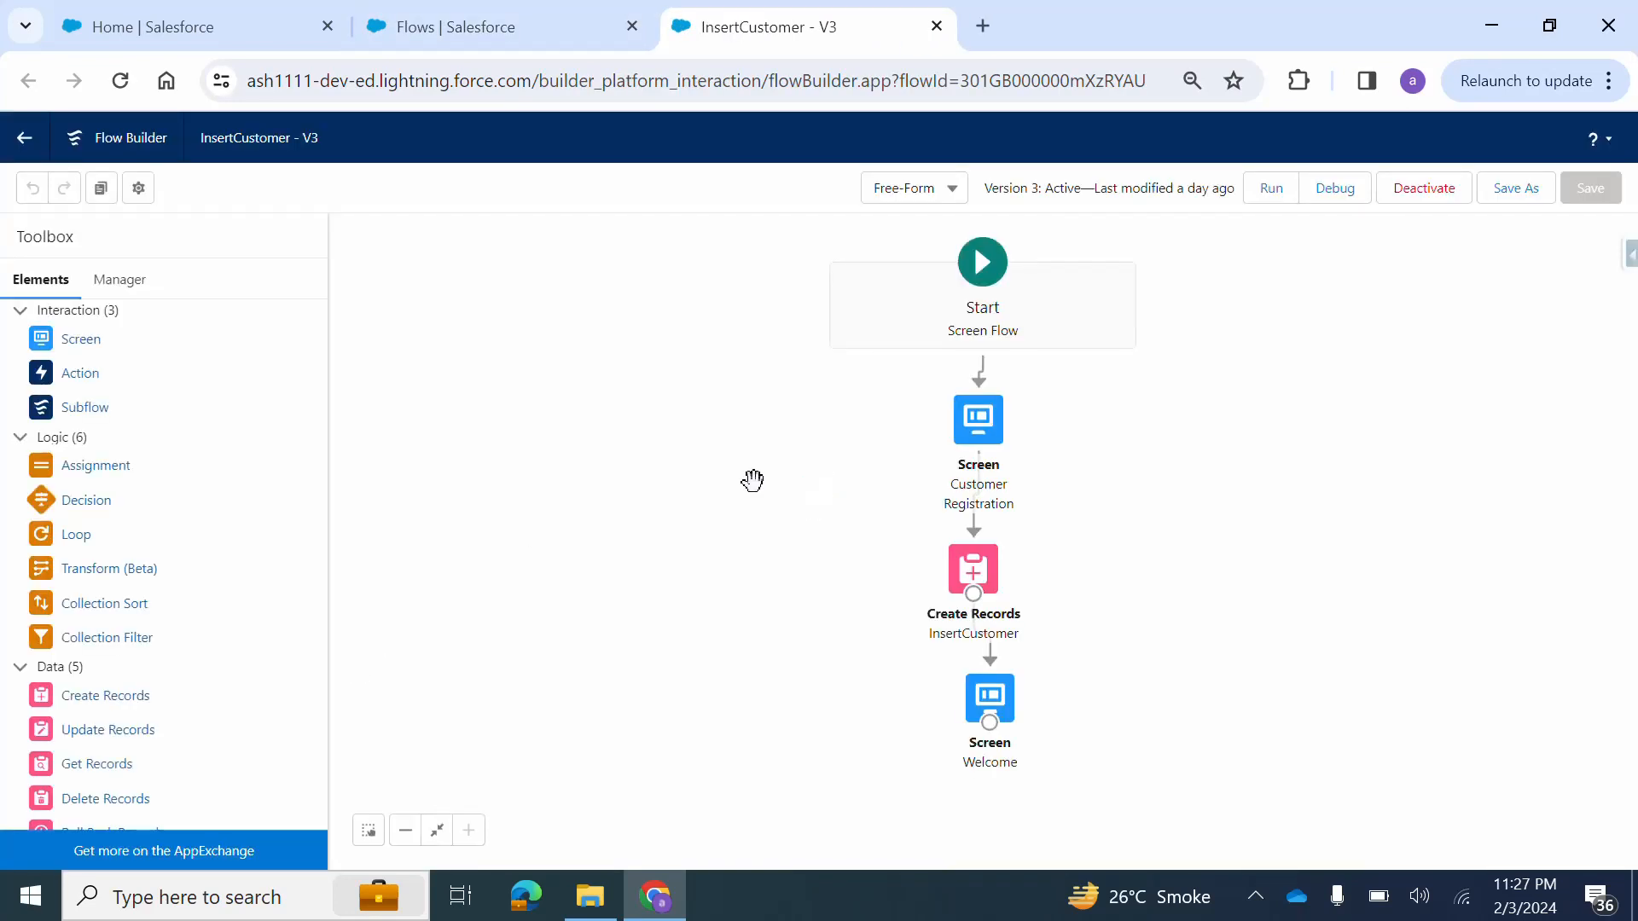
Keep the flow canvas in Free-Form layout and inspect the Start element and the Customer Registration screen element.
left_click(917, 193)
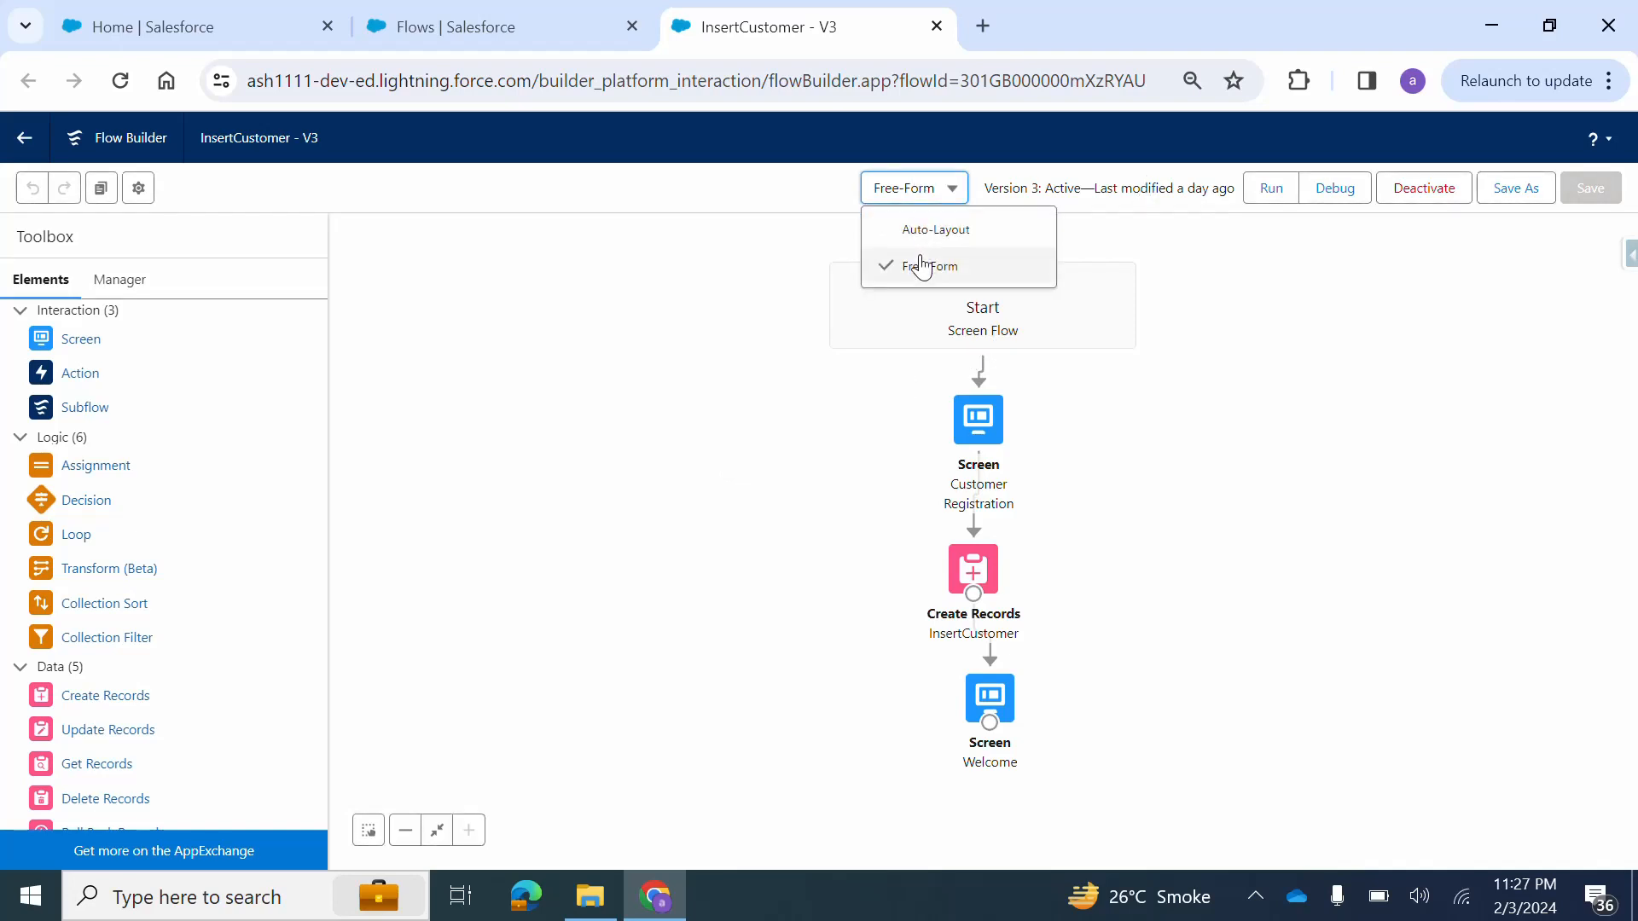
left_click(923, 265)
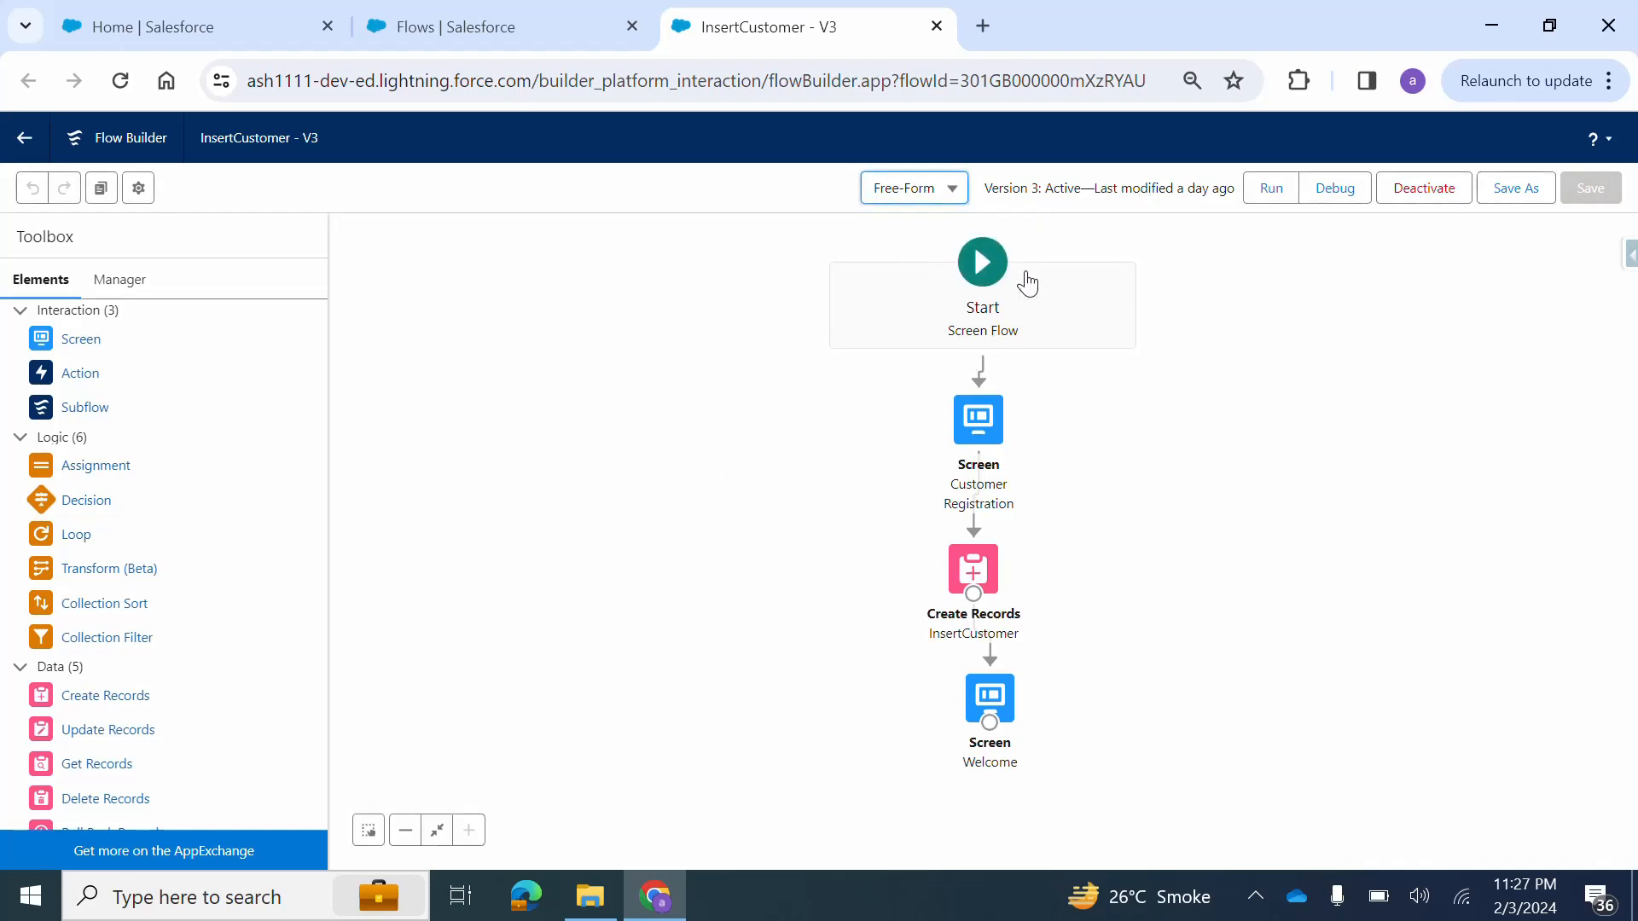
left_click(1000, 277)
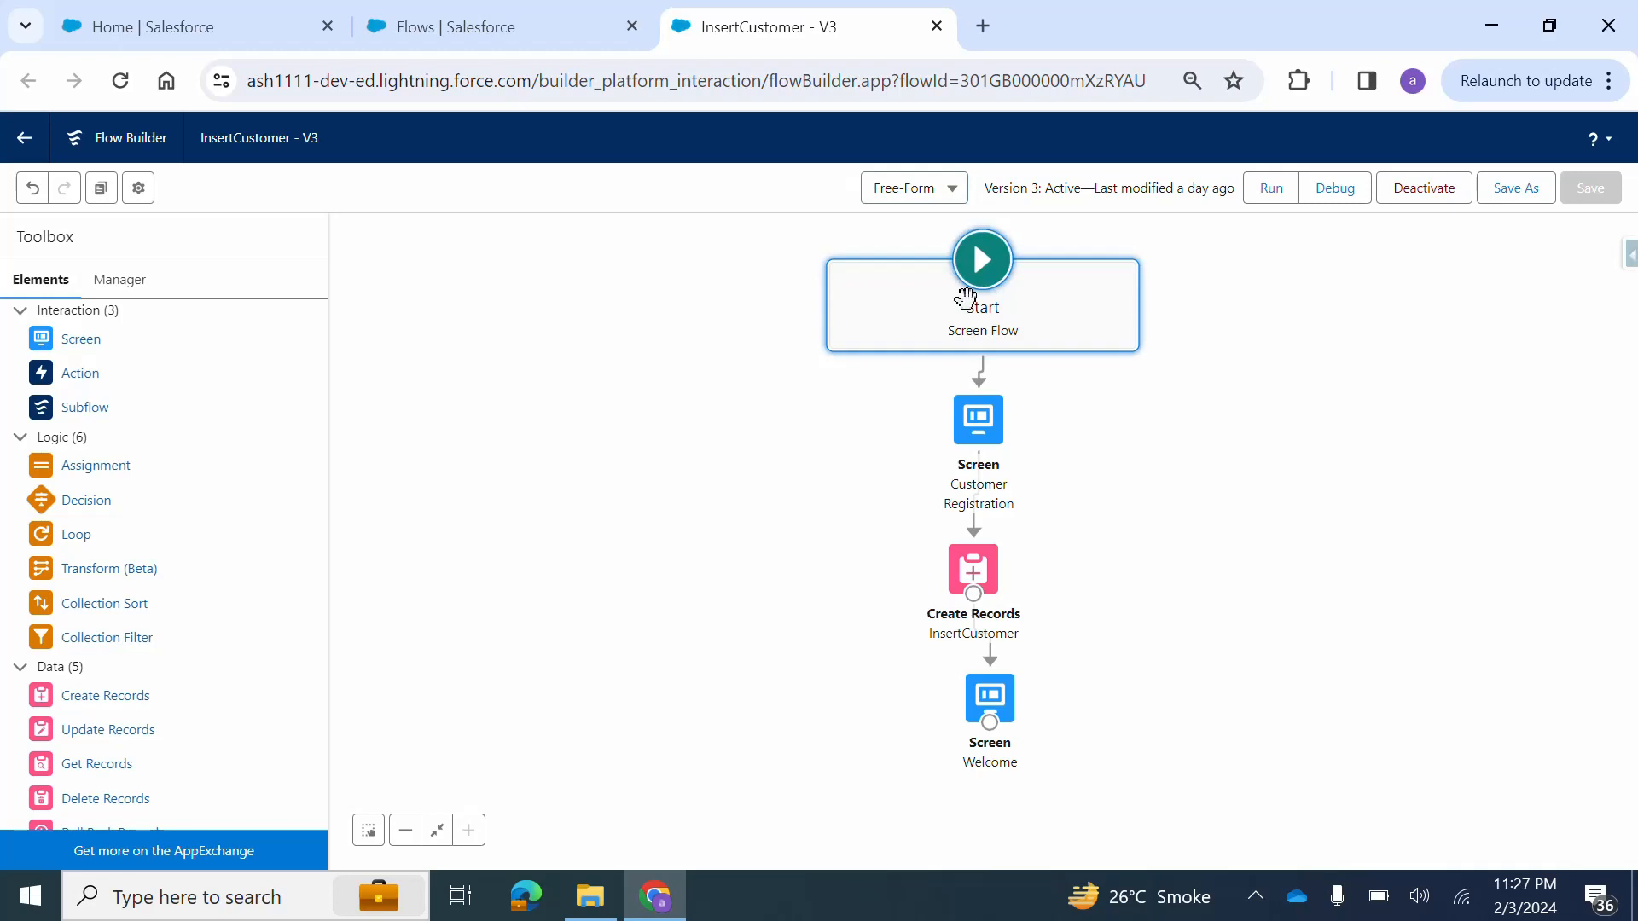
left_click(978, 422)
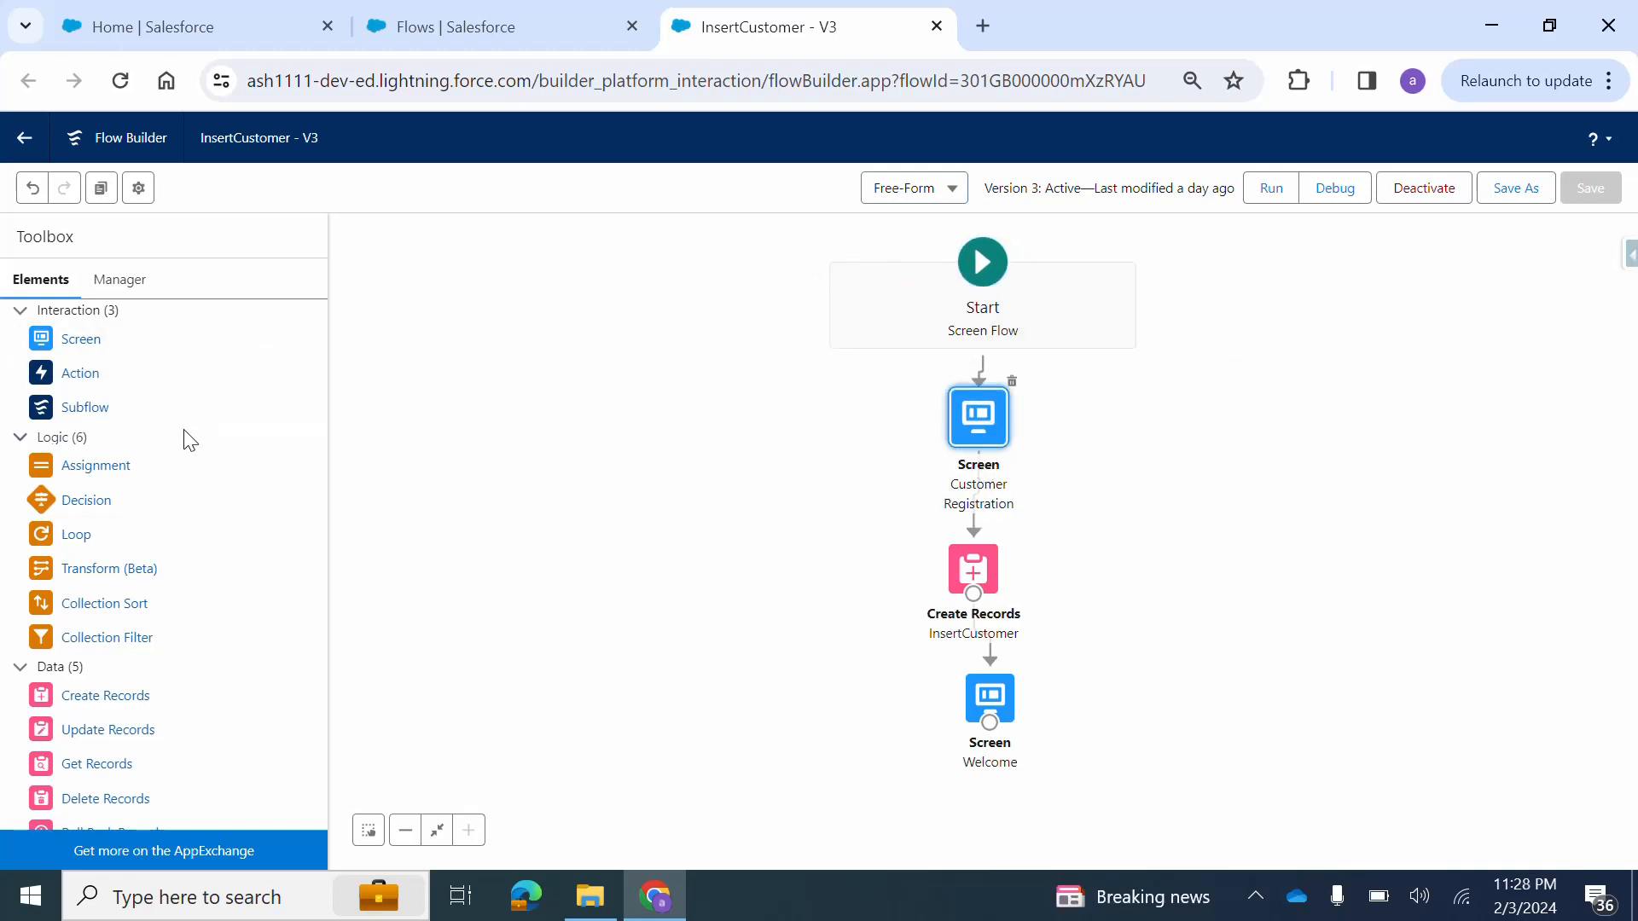
Add a new Screen element to the flow canvas and place a Text input component on it.
left_click_drag(53, 346, 452, 377)
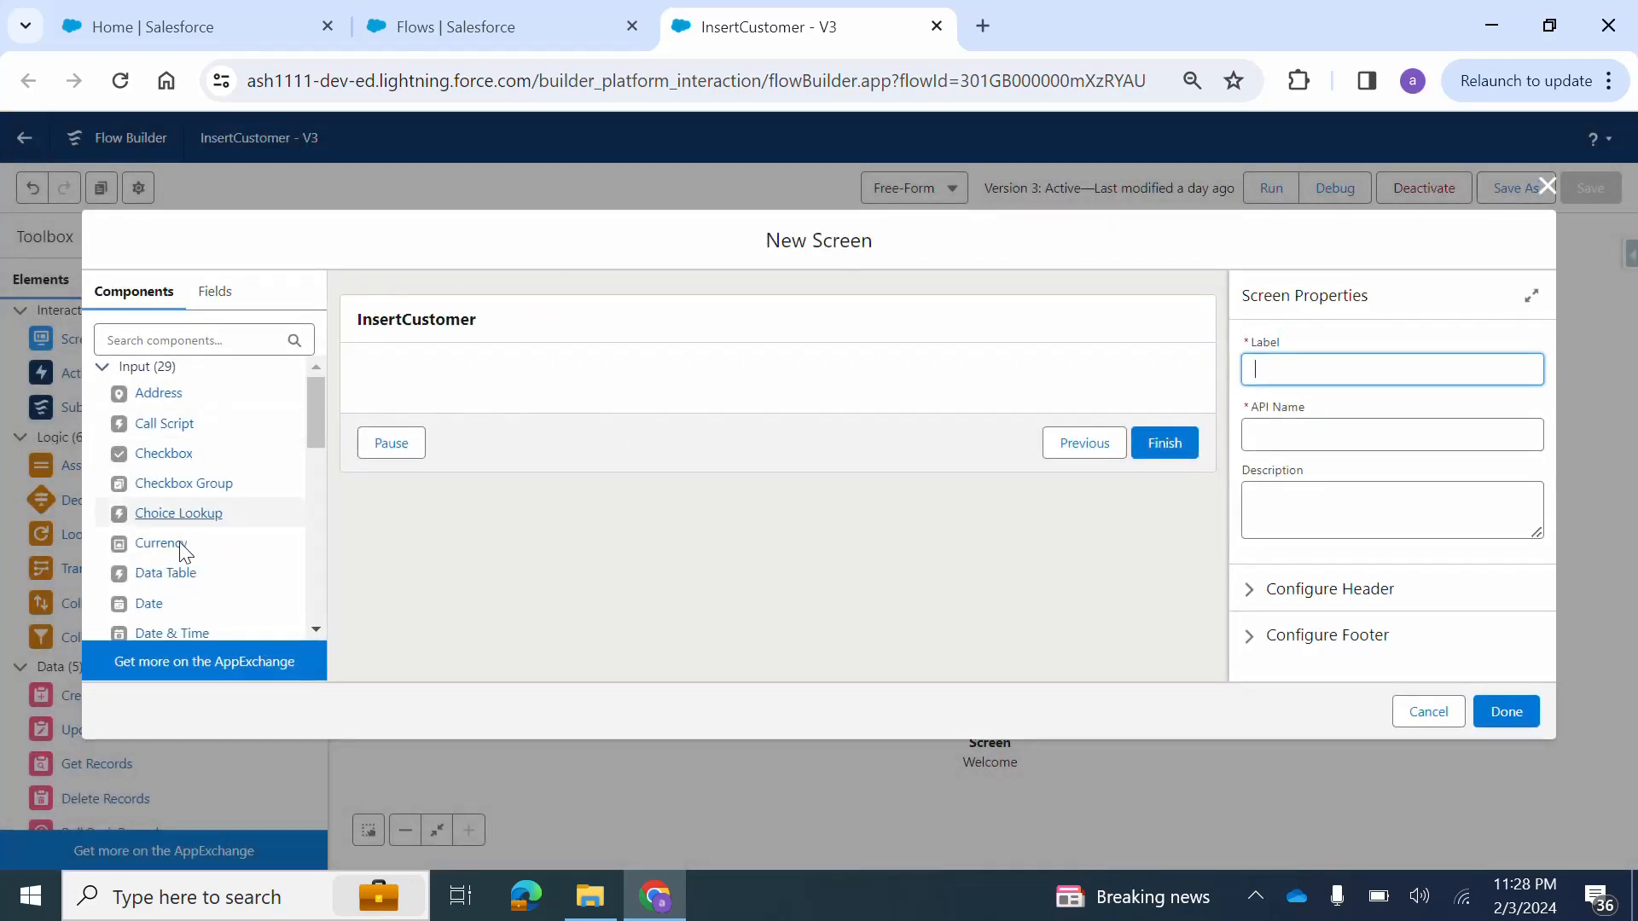
scroll(183, 546, "down", 3)
scroll(178, 542, "up", 3)
left_click(157, 343)
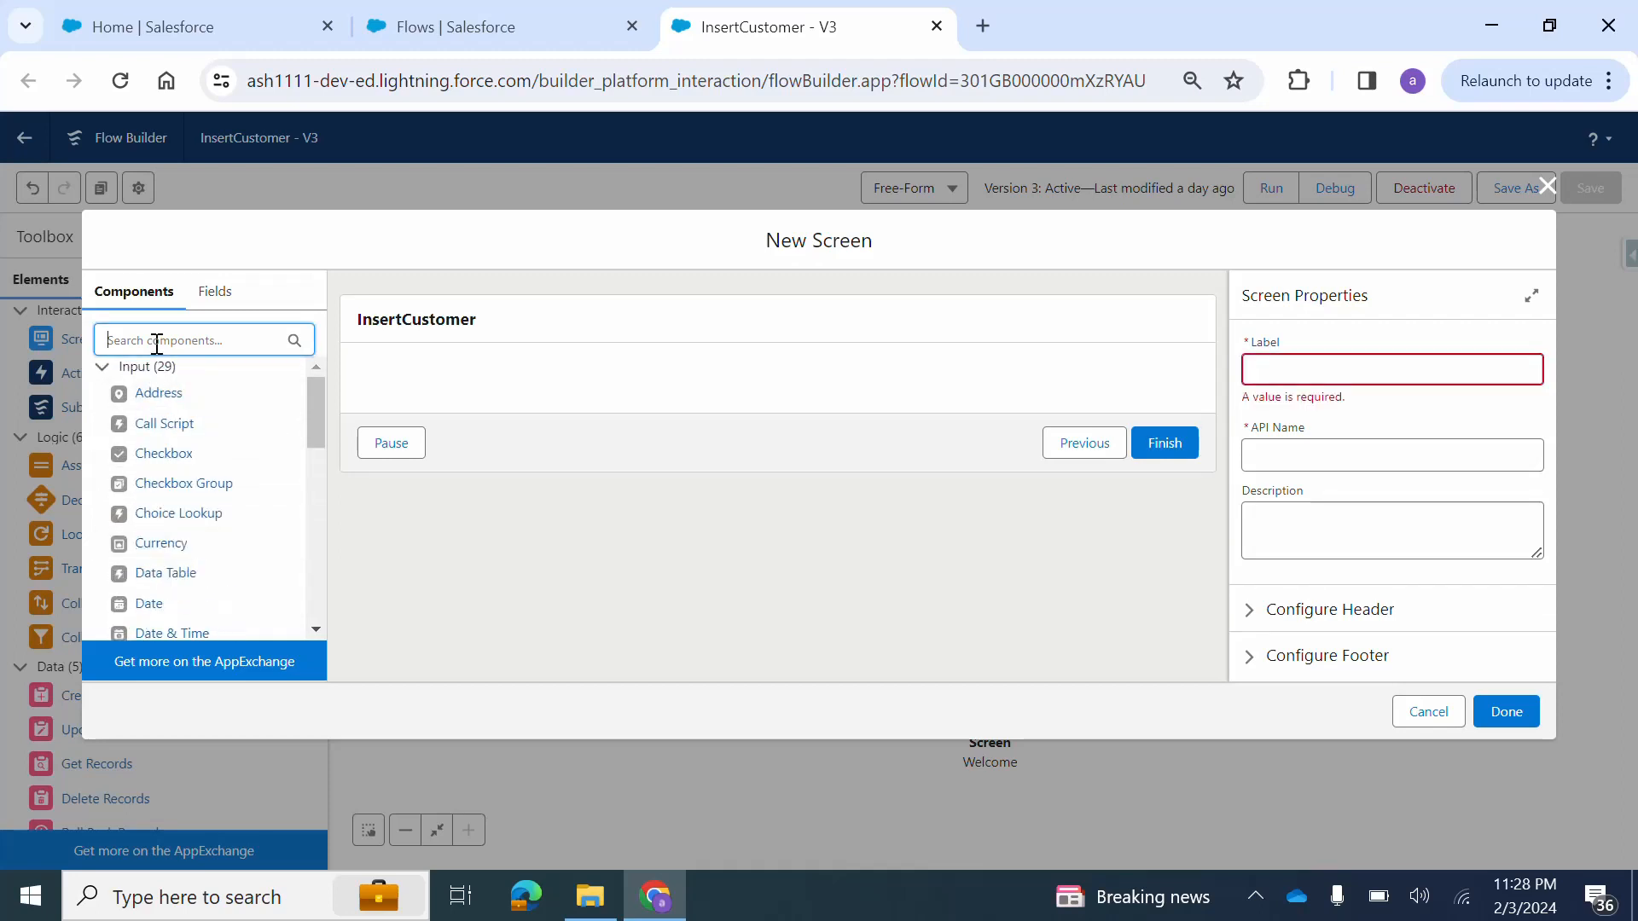
type("Text")
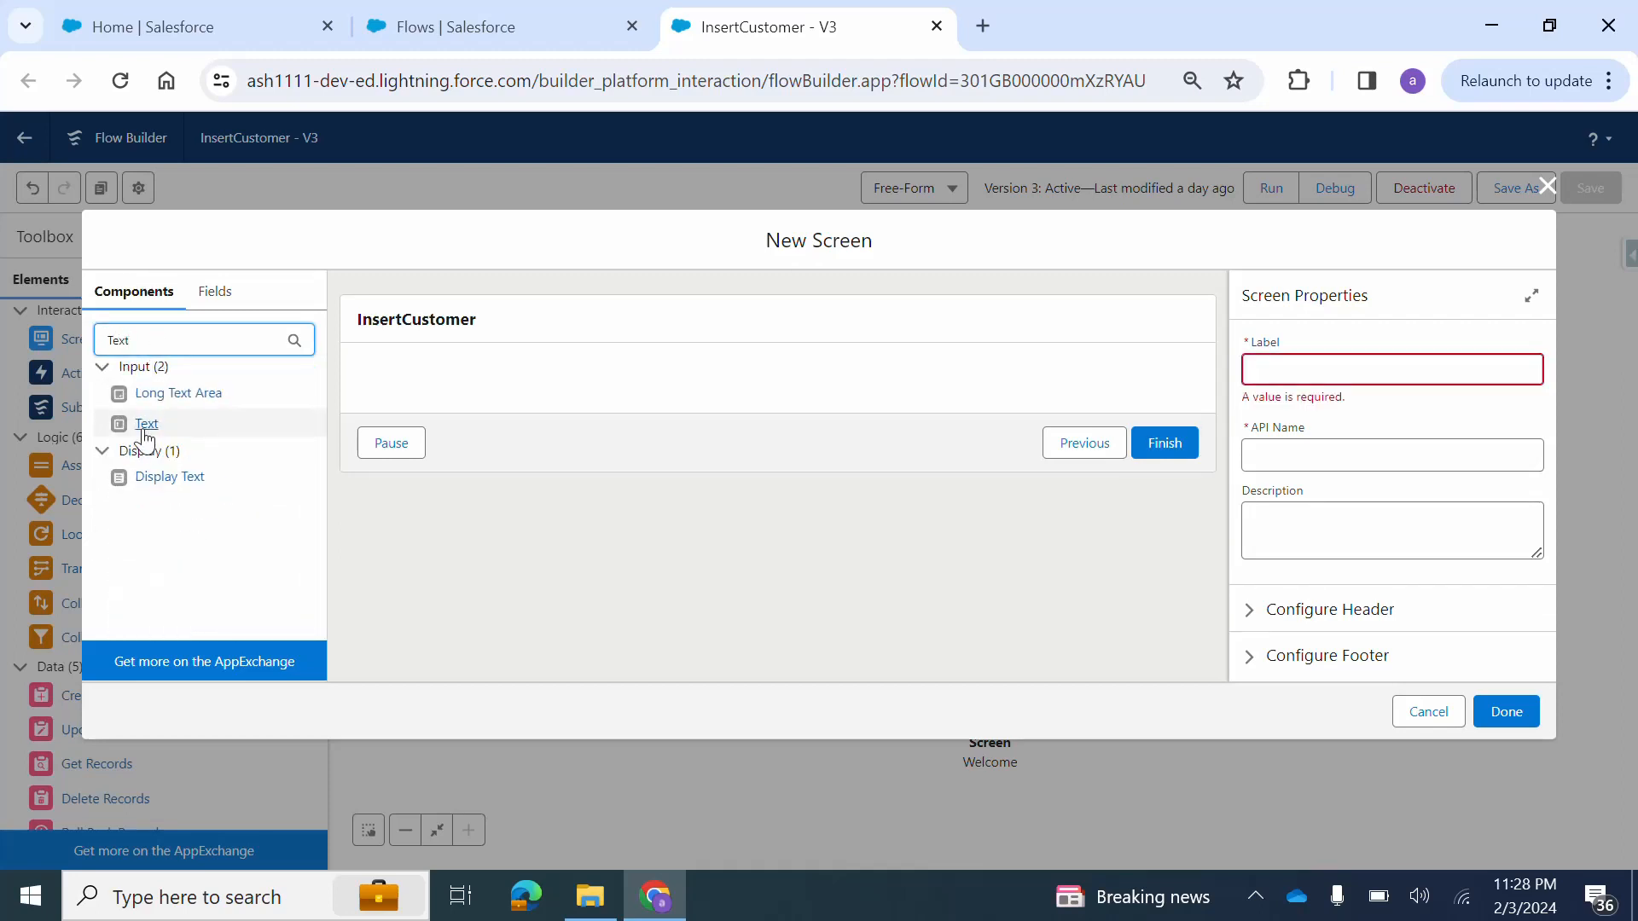
left_click_drag(137, 425, 482, 364)
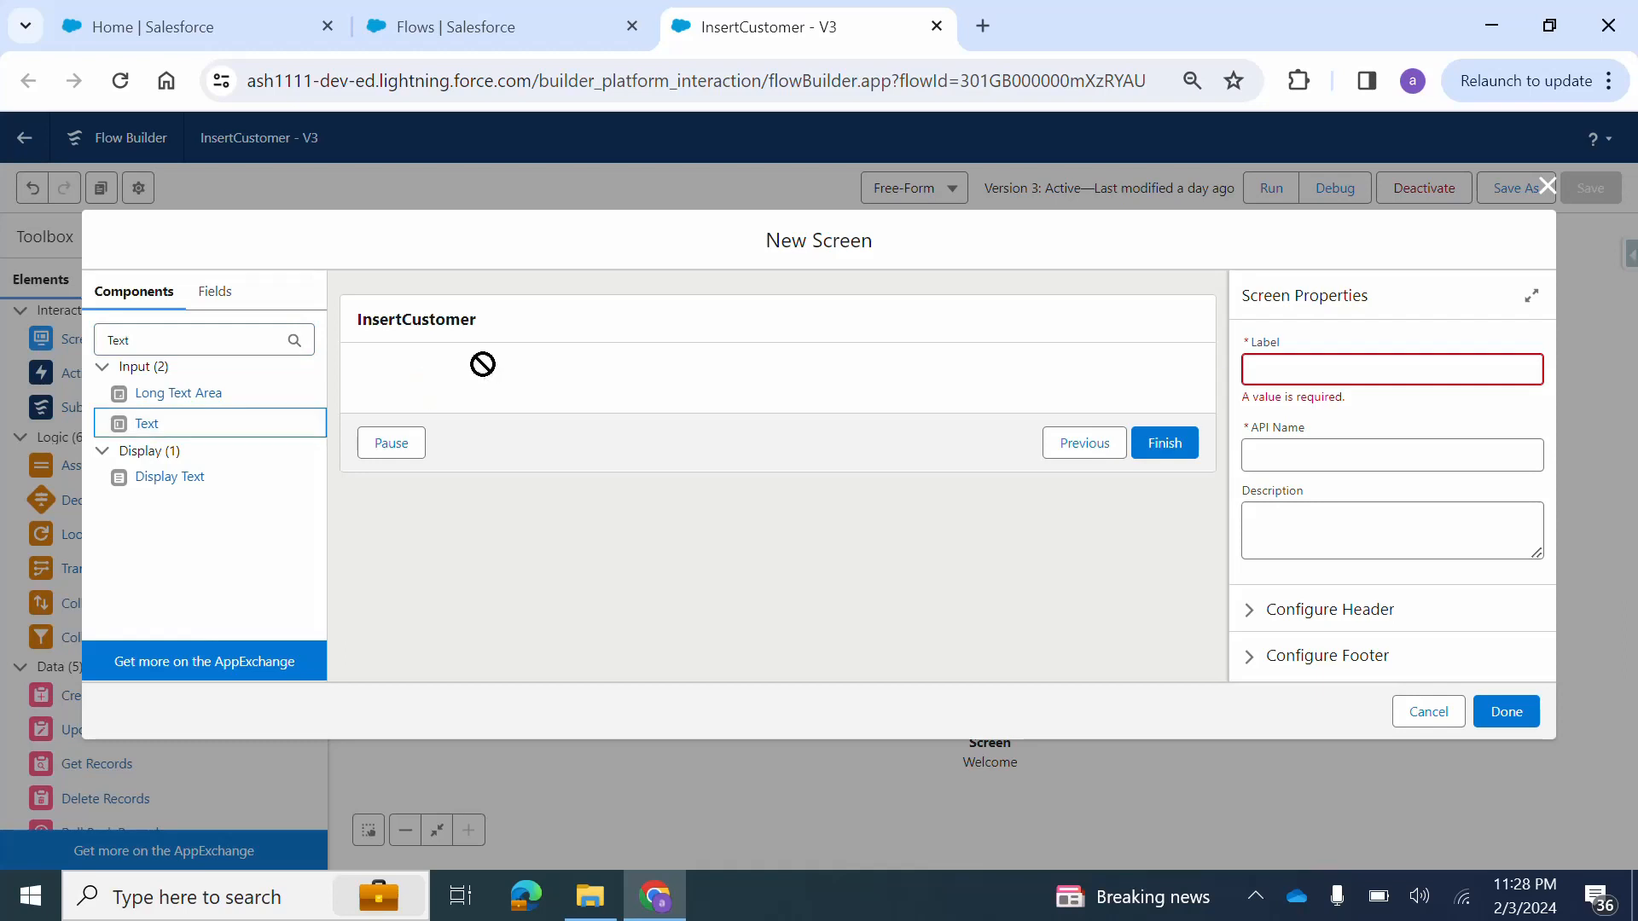
left_click_drag(175, 429, 453, 401)
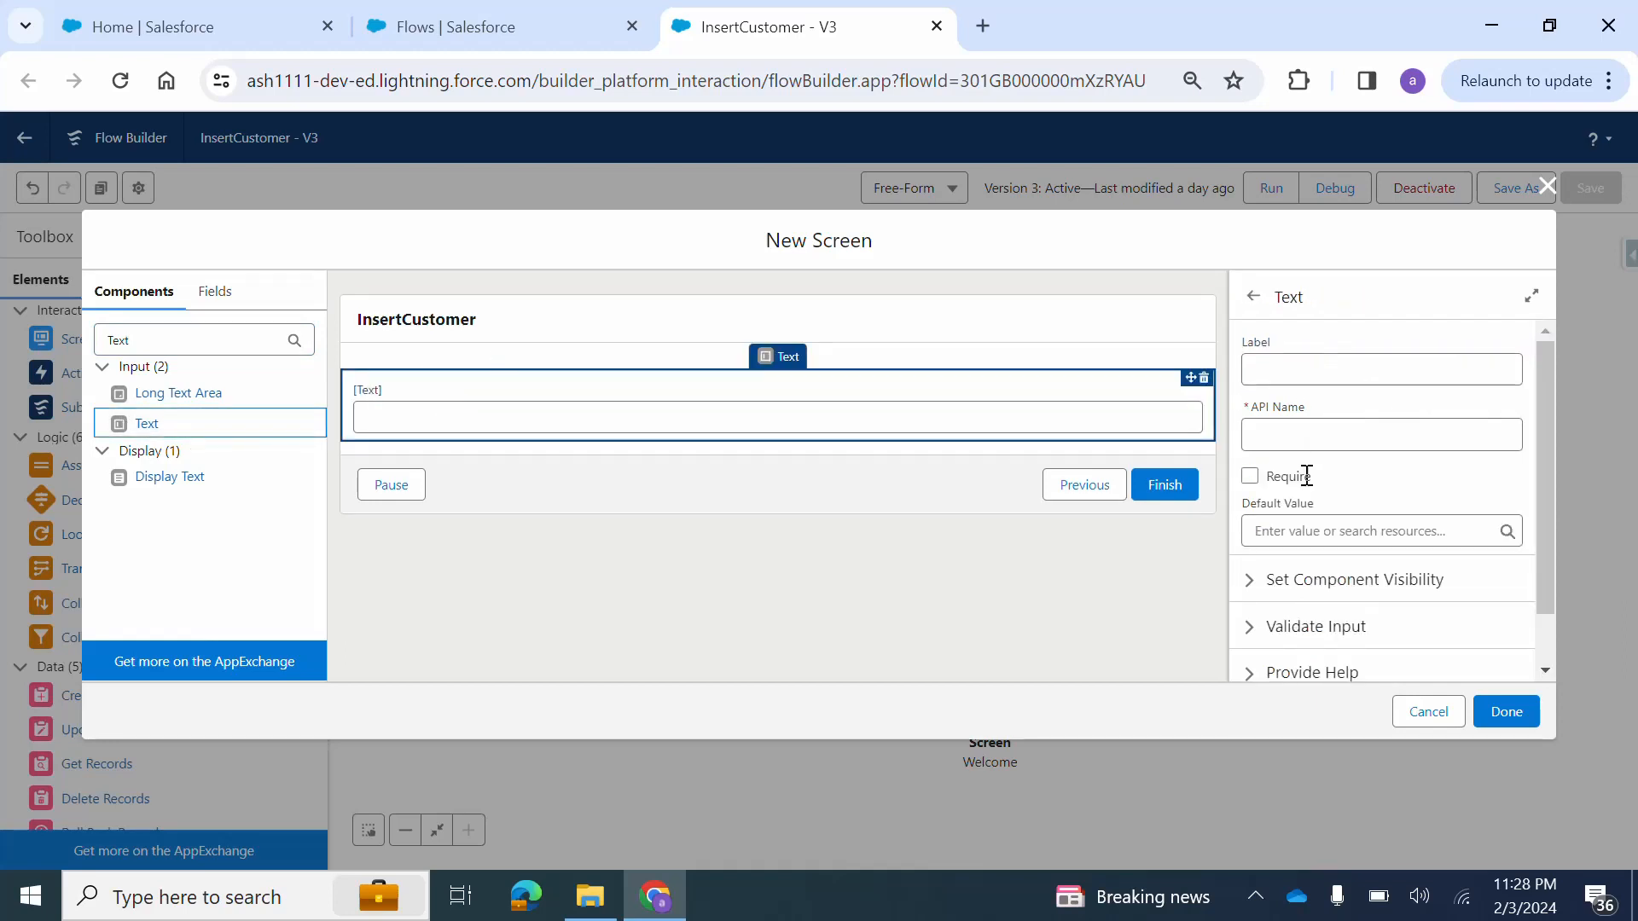
Add an Email component below the Text field and set its Required property to $GlobalConstant.True.
double_click(155, 342)
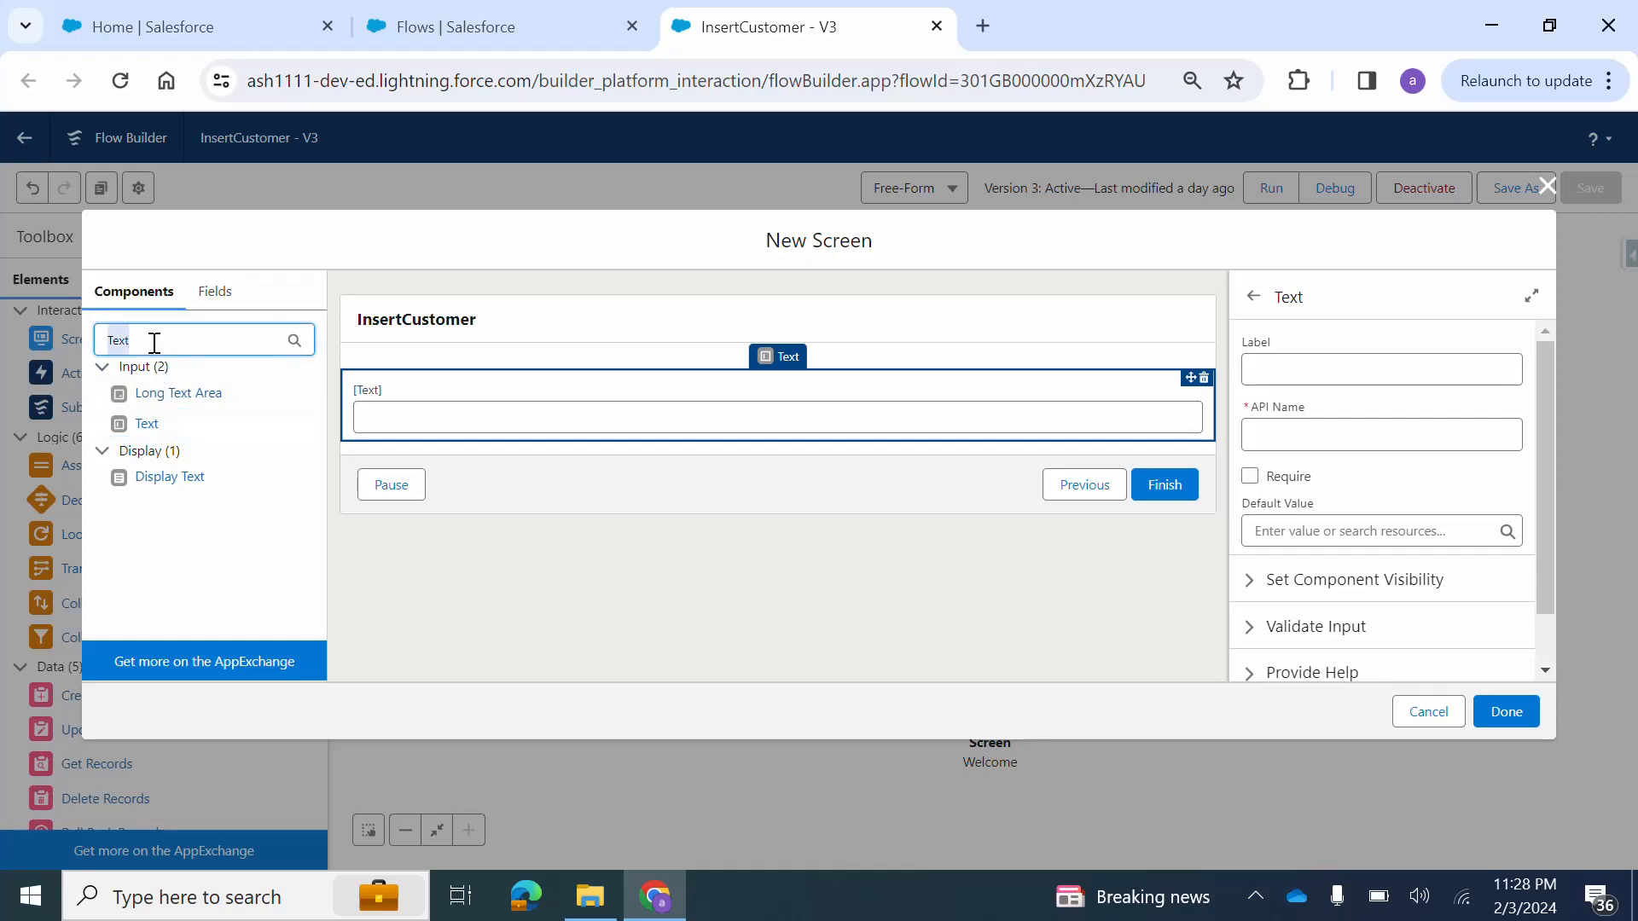
type("email")
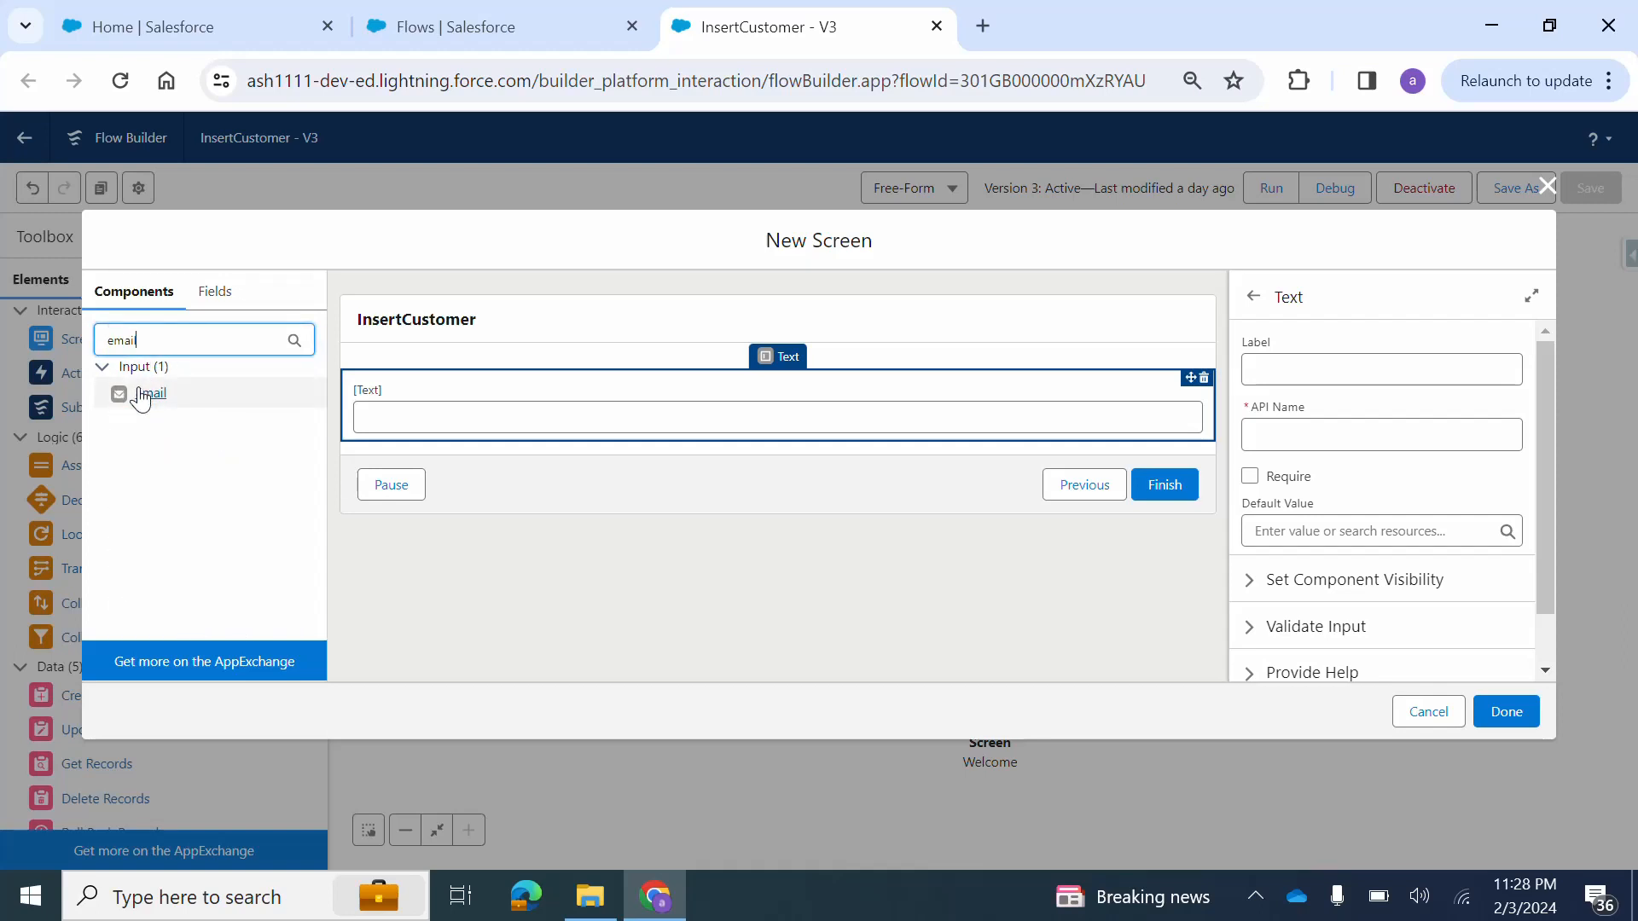
left_click_drag(140, 399, 469, 433)
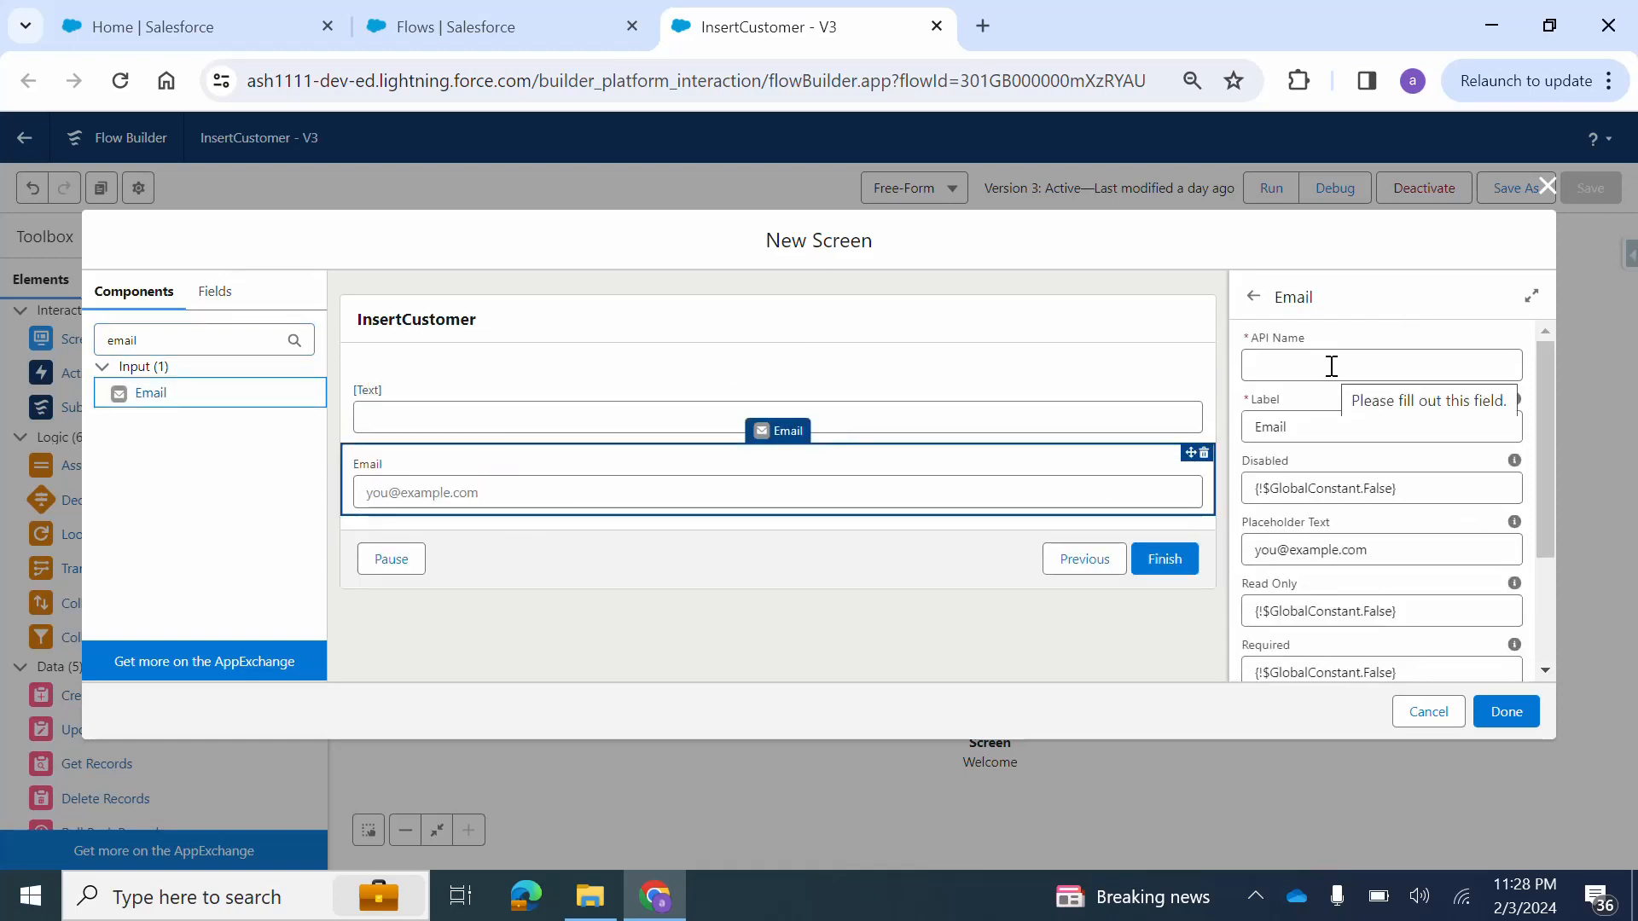
scroll(1339, 627, "down", 1)
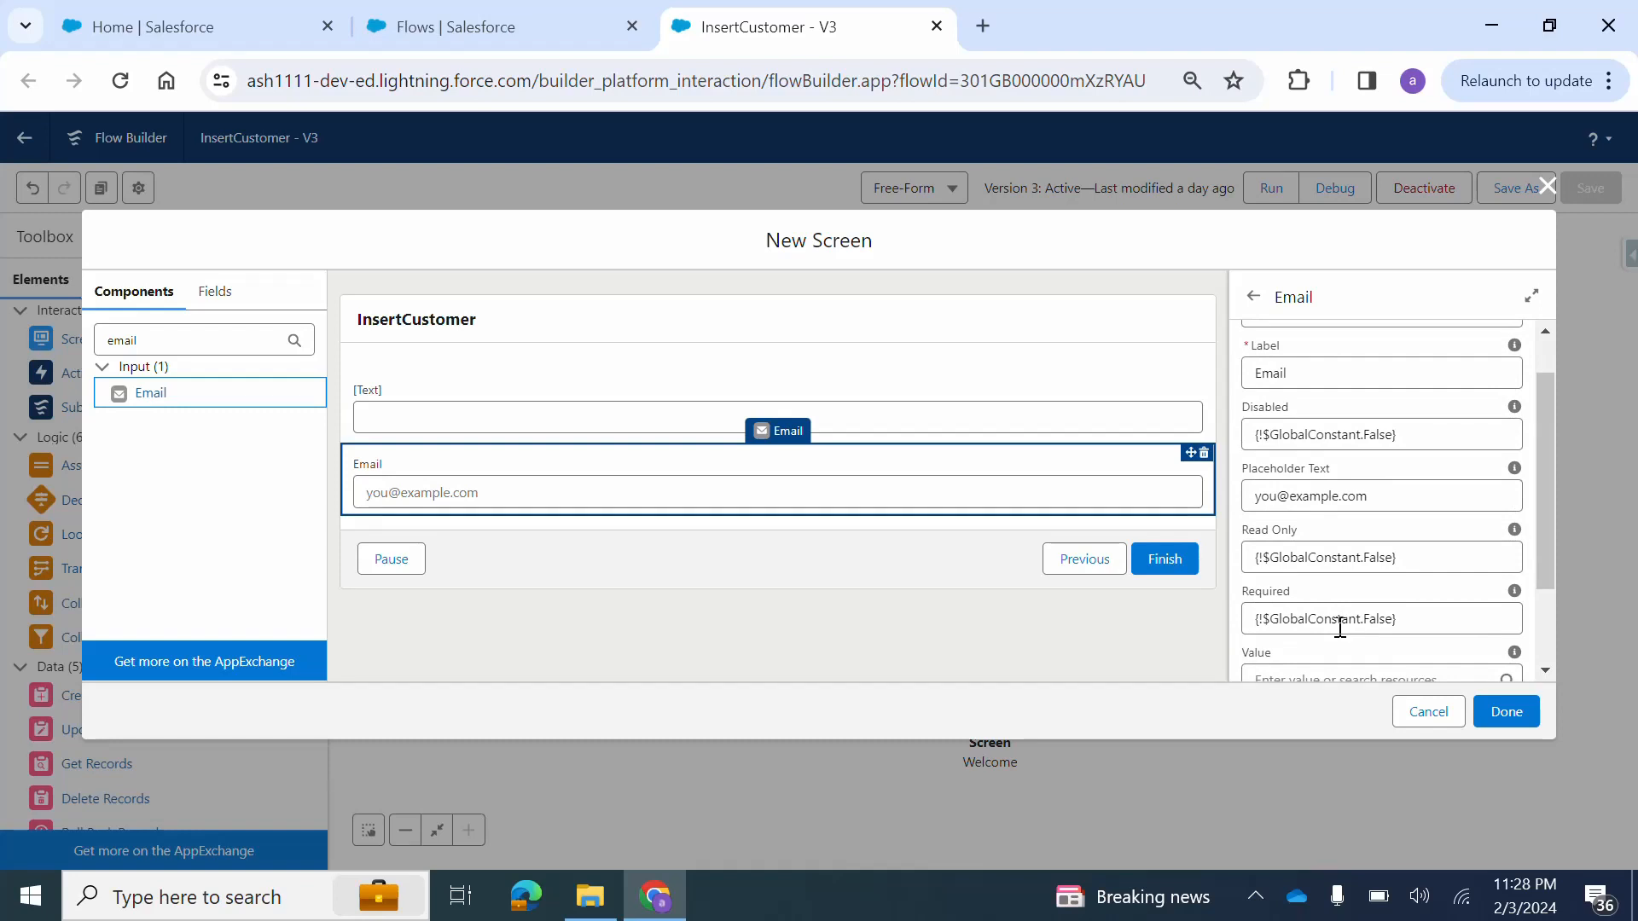
scroll(1371, 546, "down", 1)
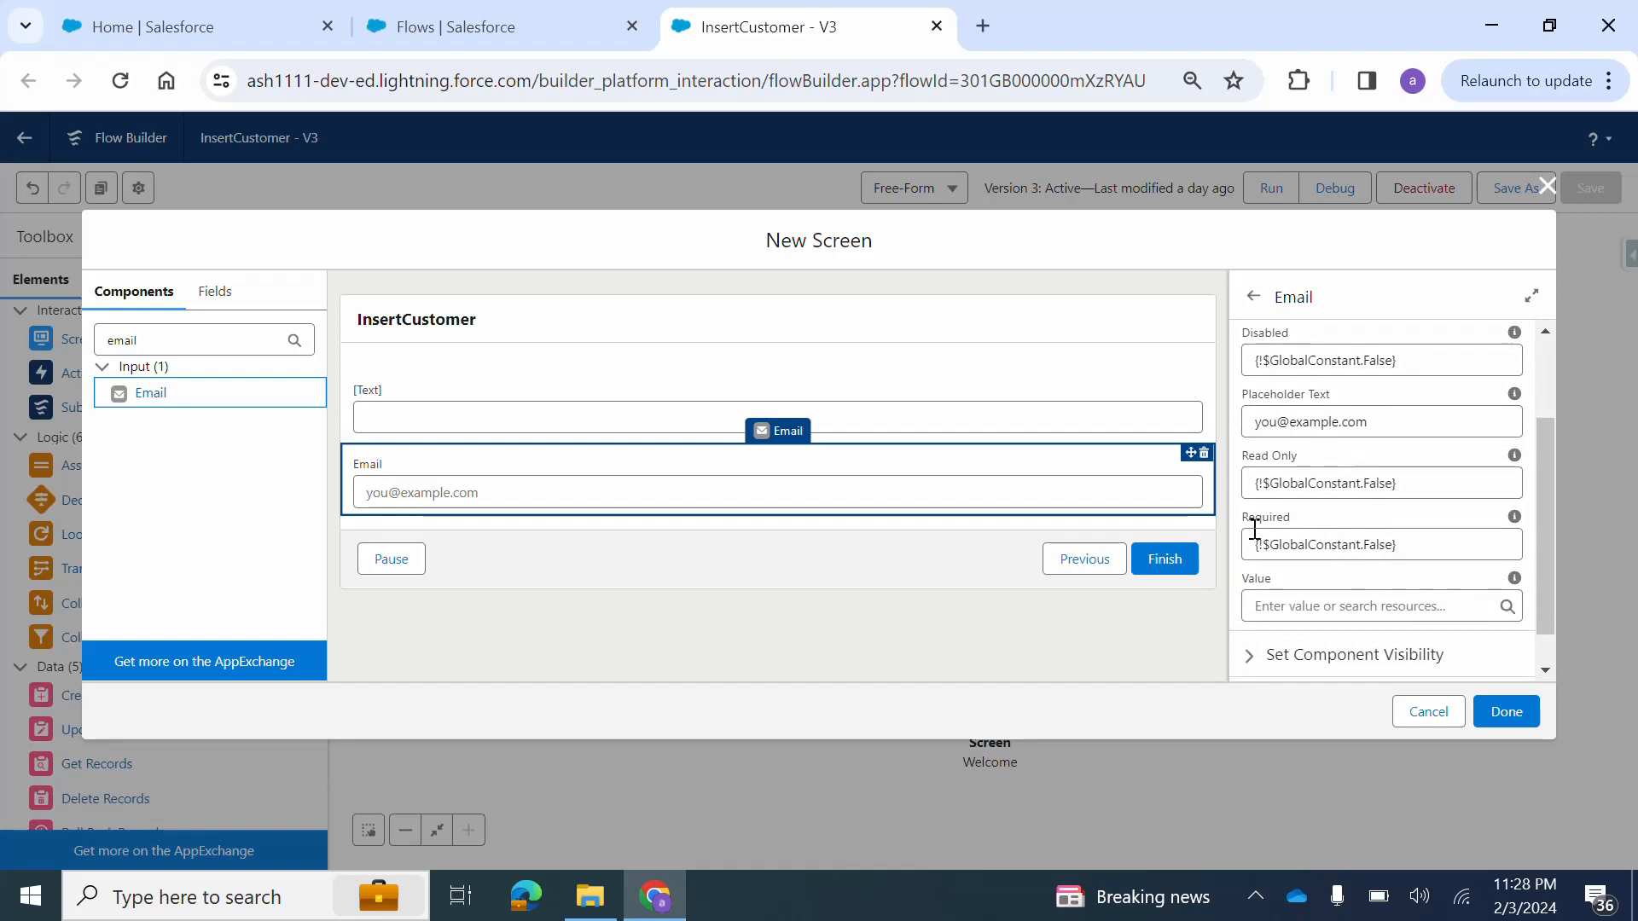
left_click(1373, 546)
type("true")
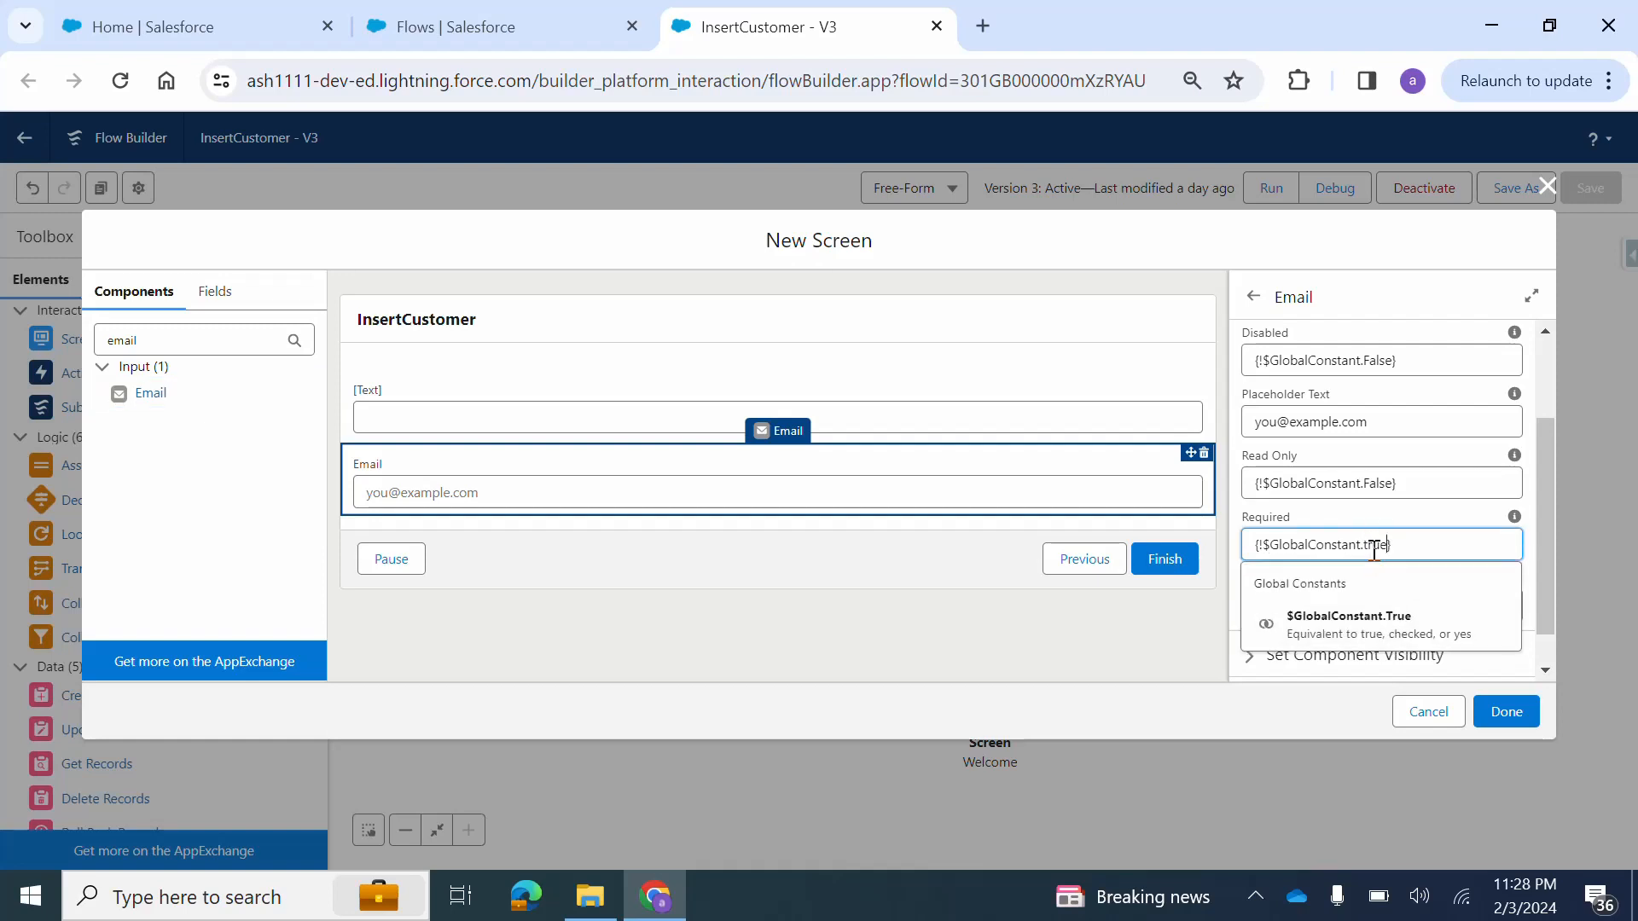
left_click(1371, 633)
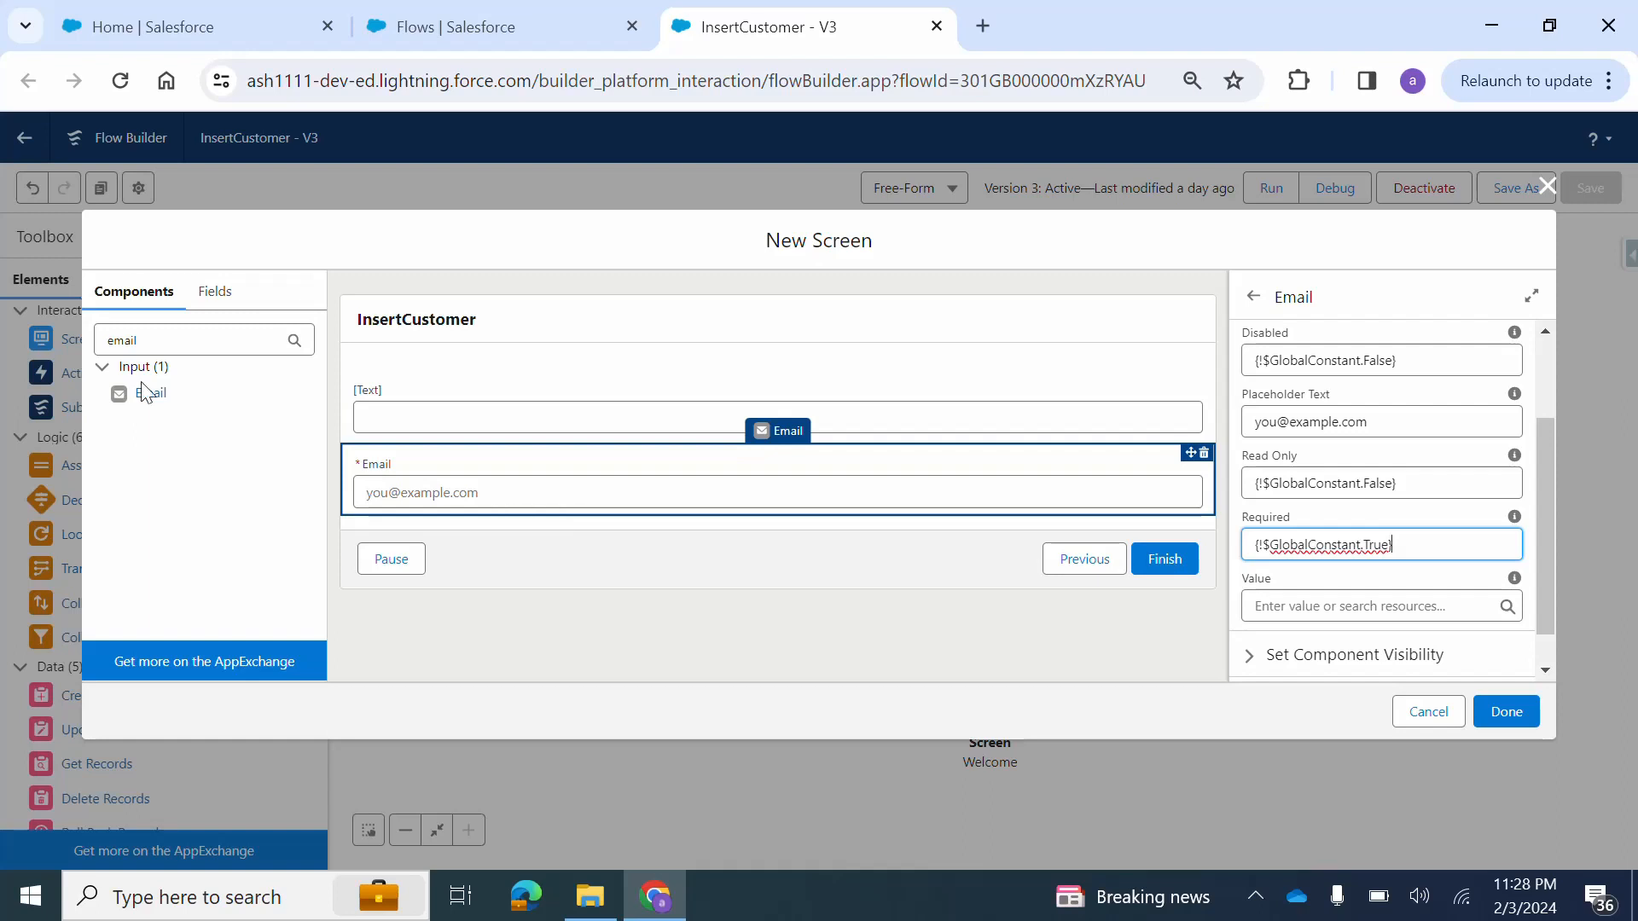
Add a Phone component below the Email field and review its properties.
left_click(156, 337)
type("phone")
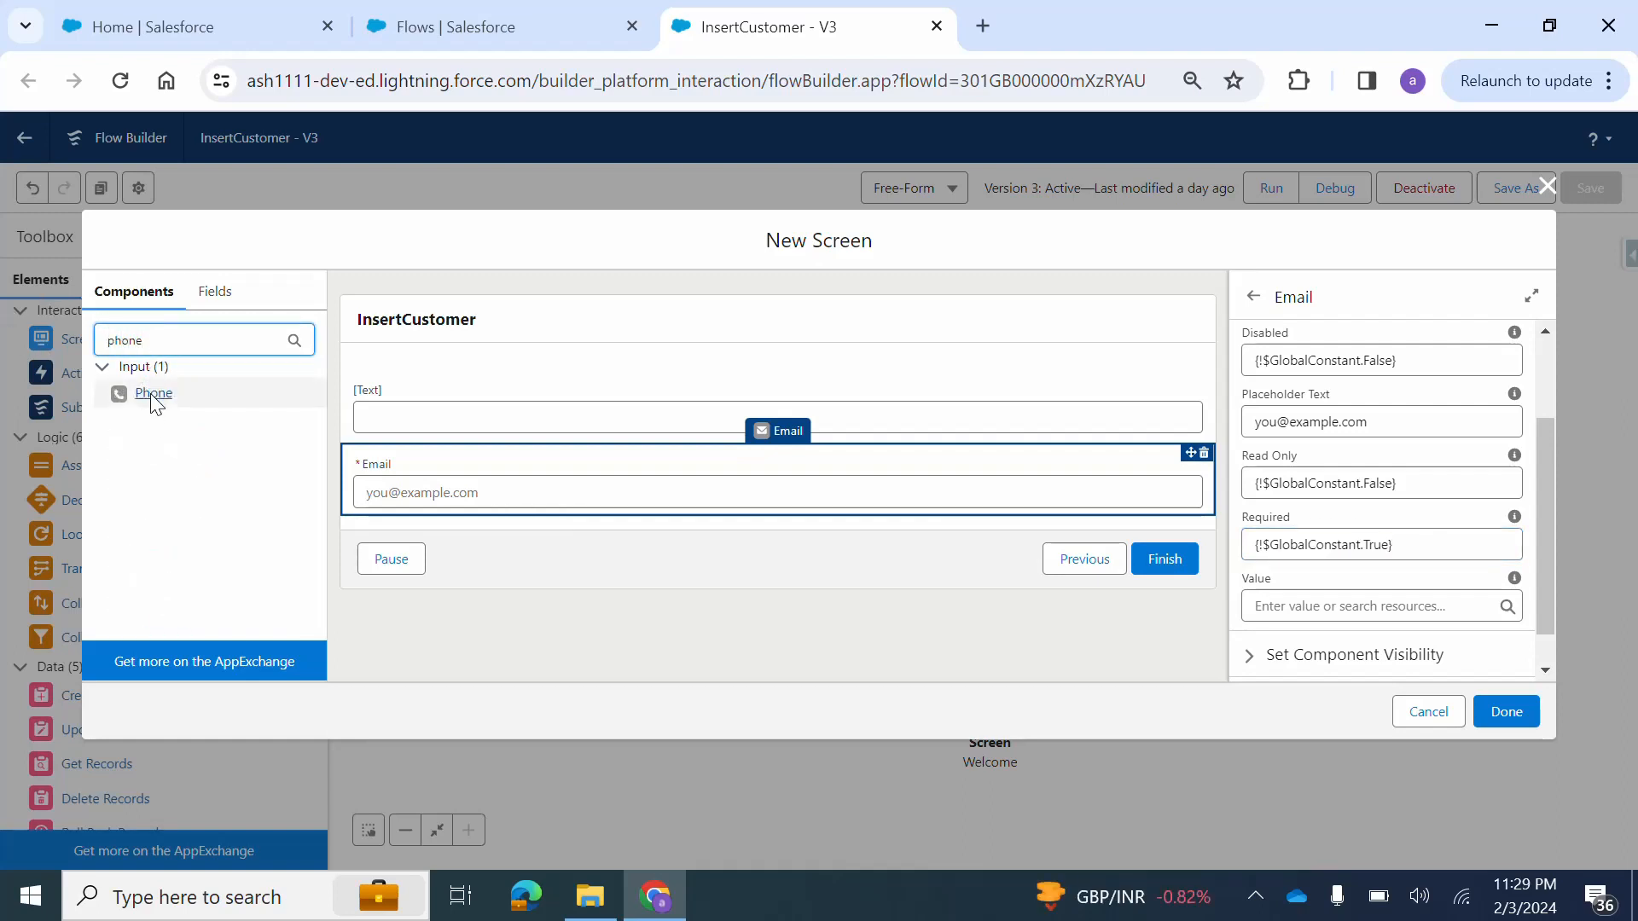
left_click_drag(146, 393, 427, 512)
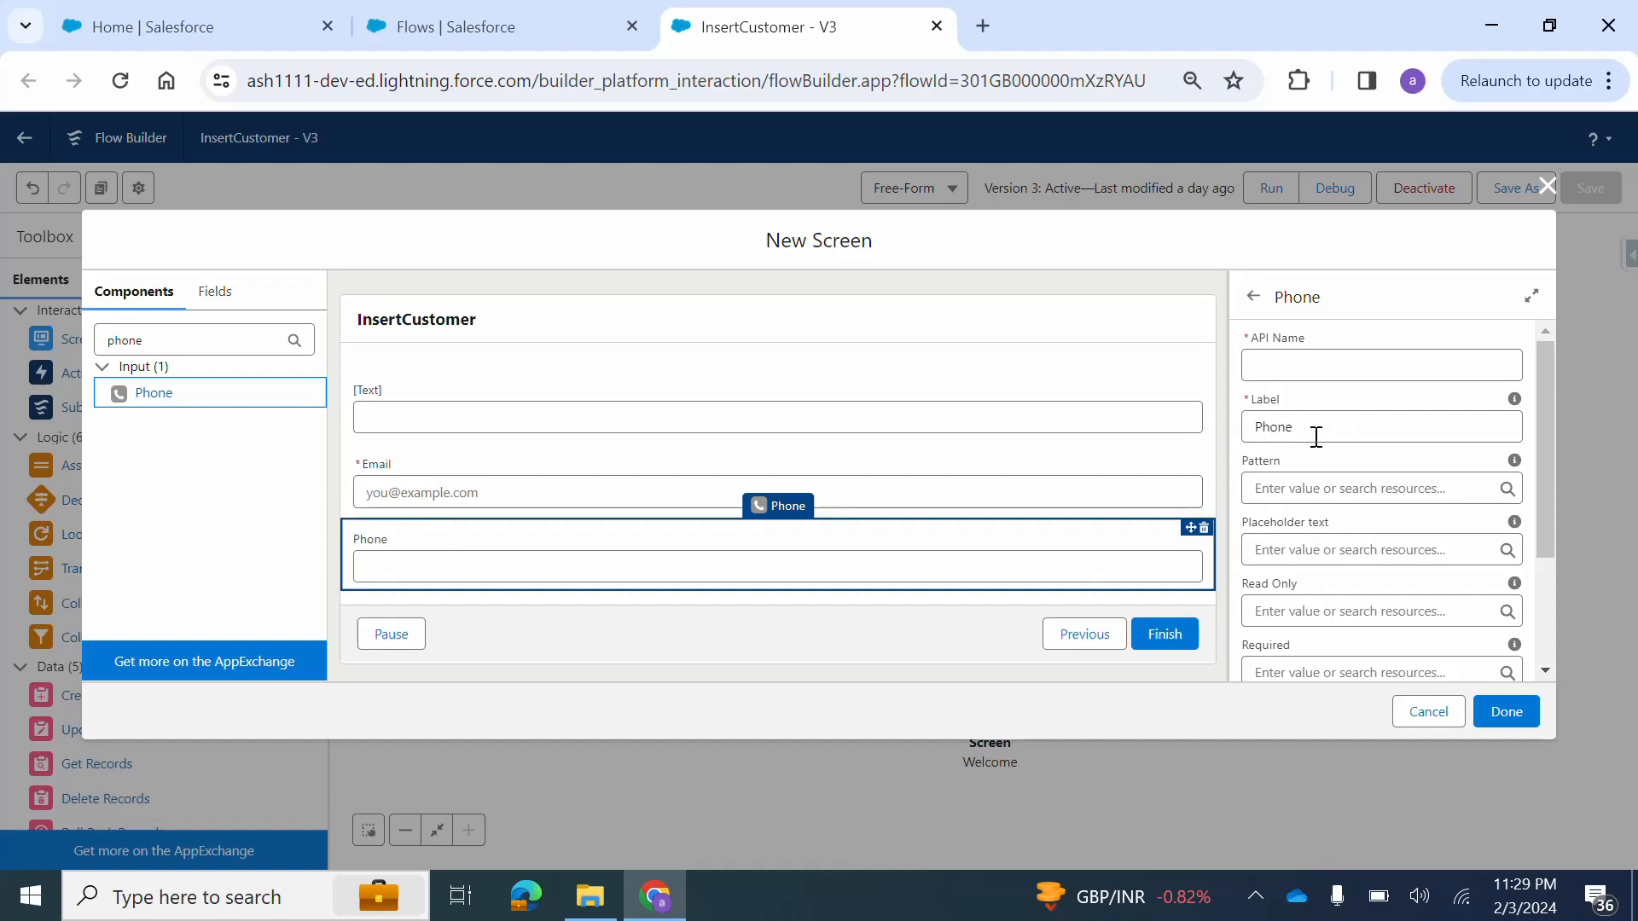
scroll(1345, 545, "down", 5)
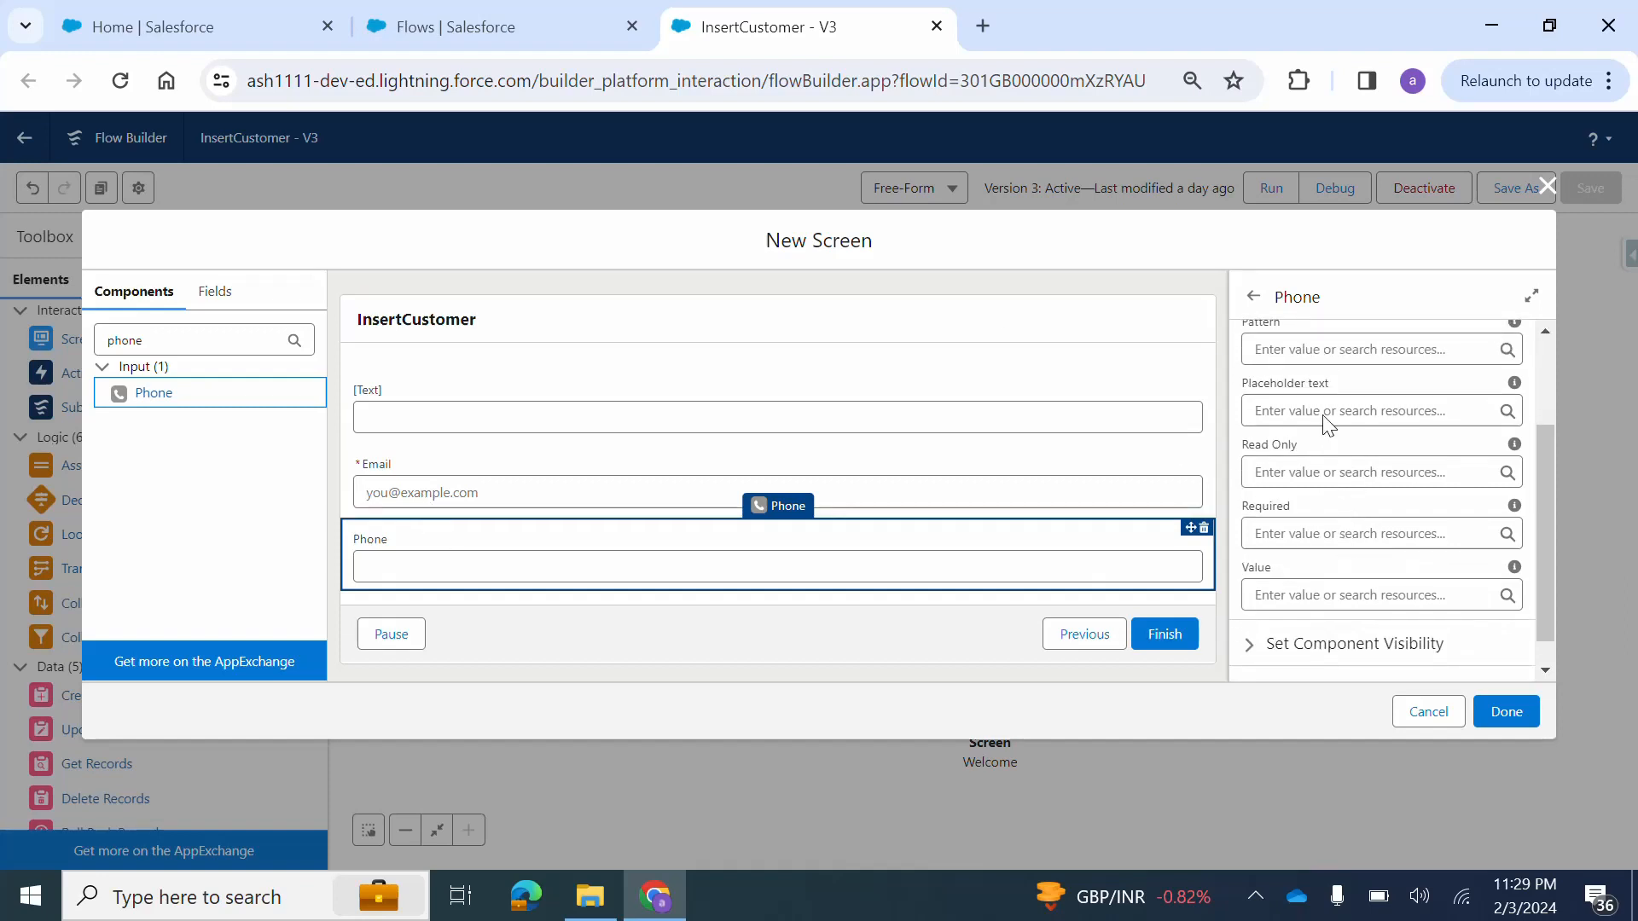
scroll(1345, 489, "up", 4)
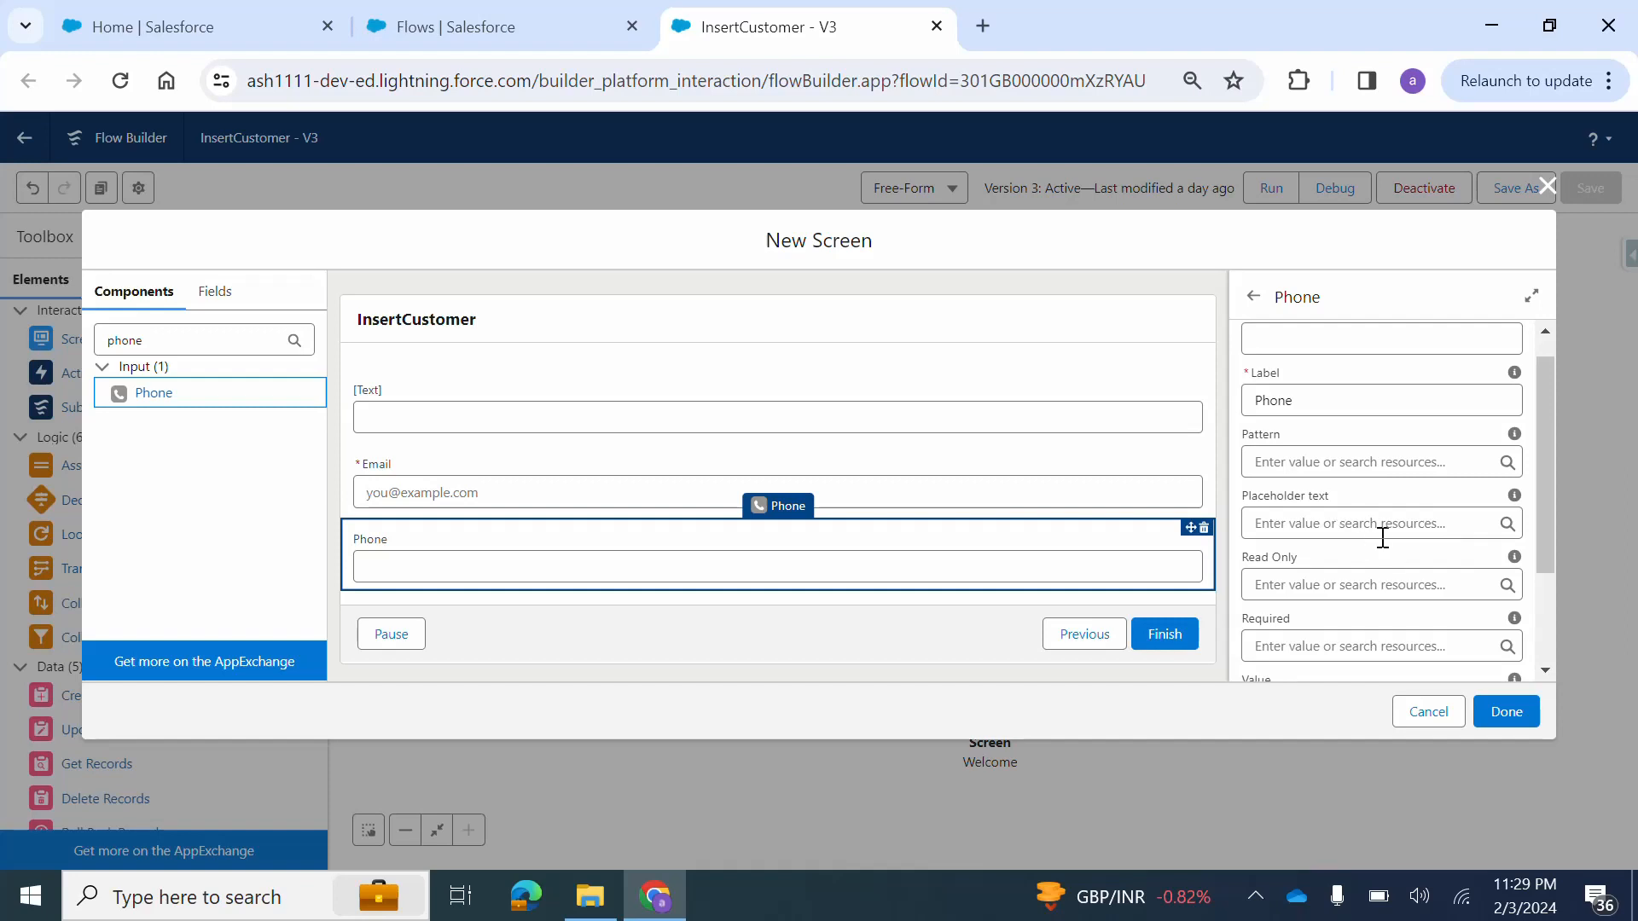
Set the Phone component's Required property to $GlobalConstant.True and discard the new screen.
scroll(1382, 537, "down", 3)
scroll(1382, 538, "up", 3)
scroll(1383, 538, "down", 2)
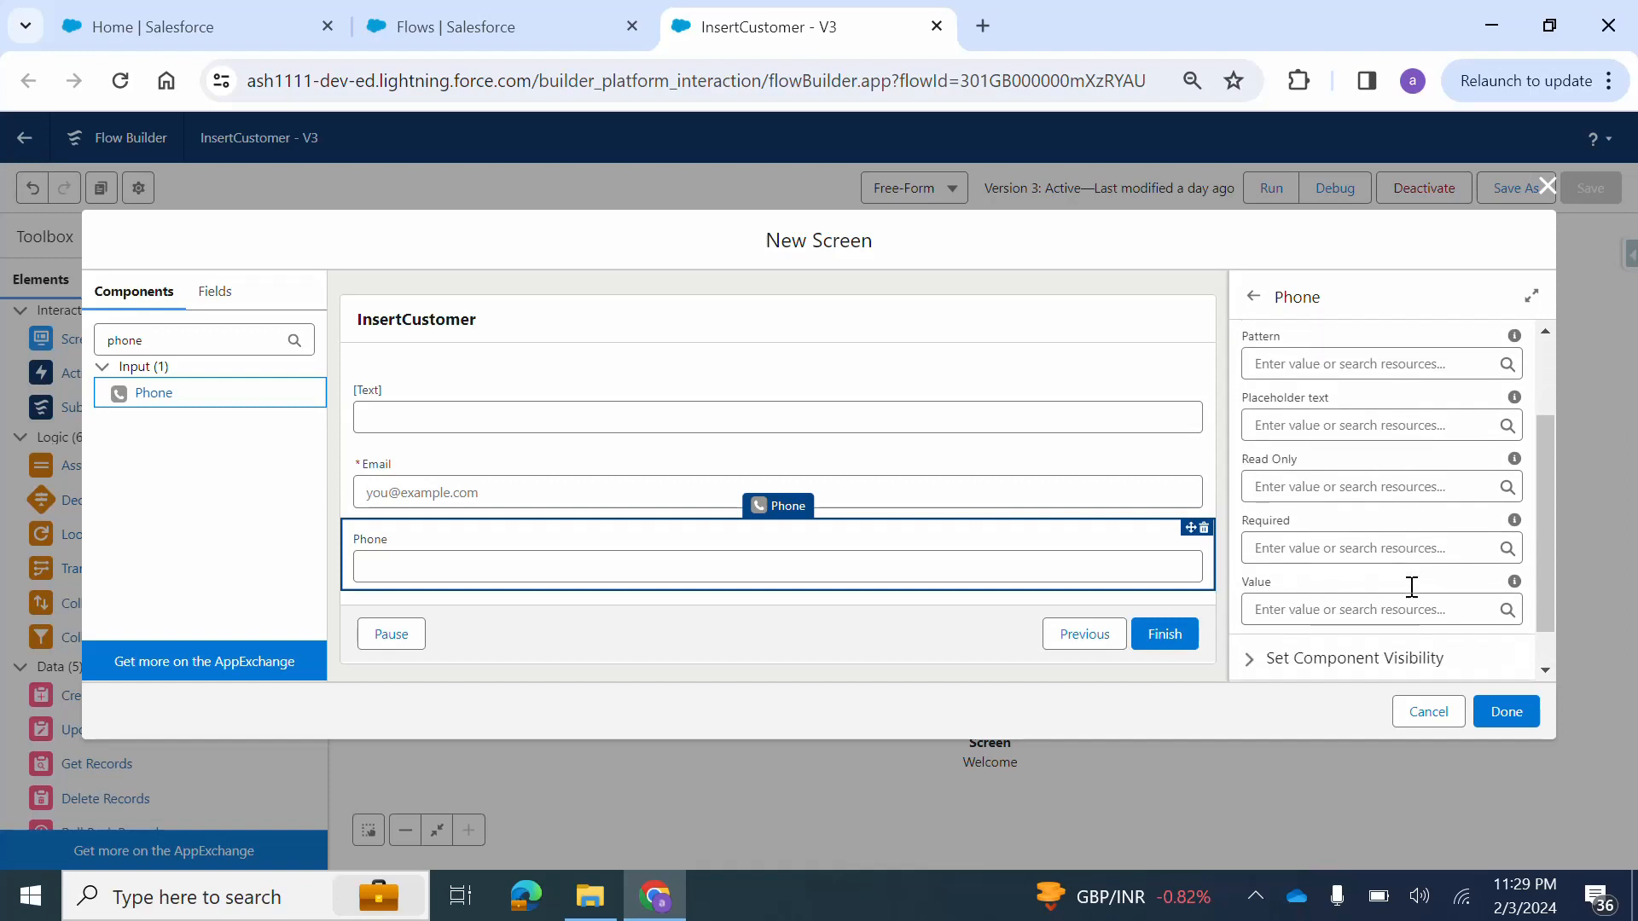
left_click(1333, 545)
type("true")
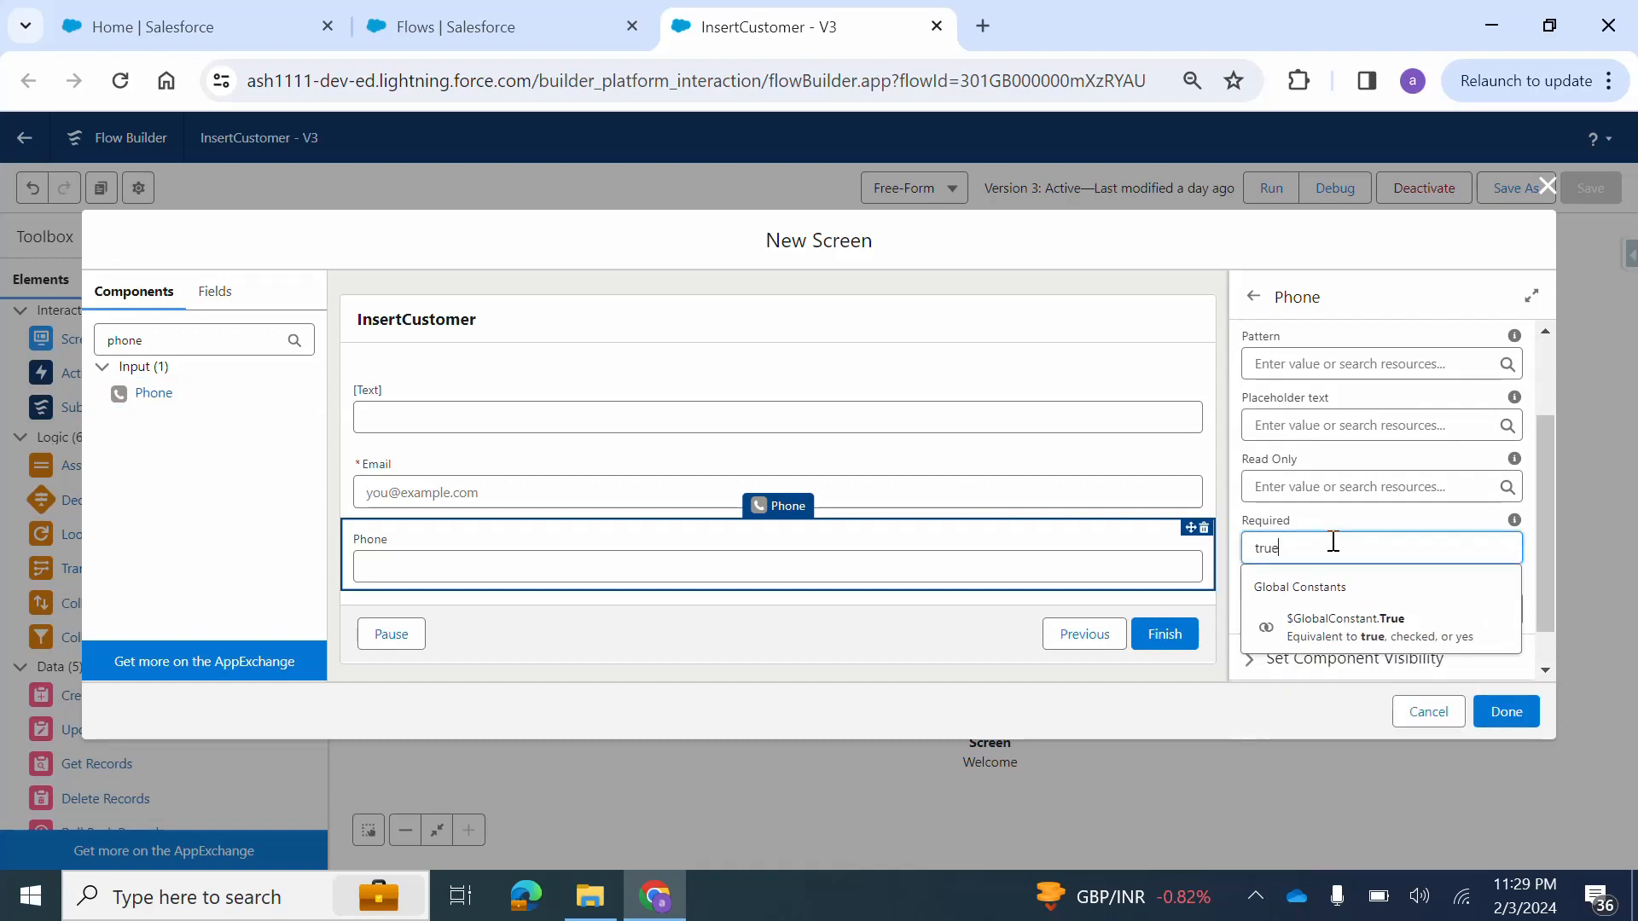
left_click(1356, 641)
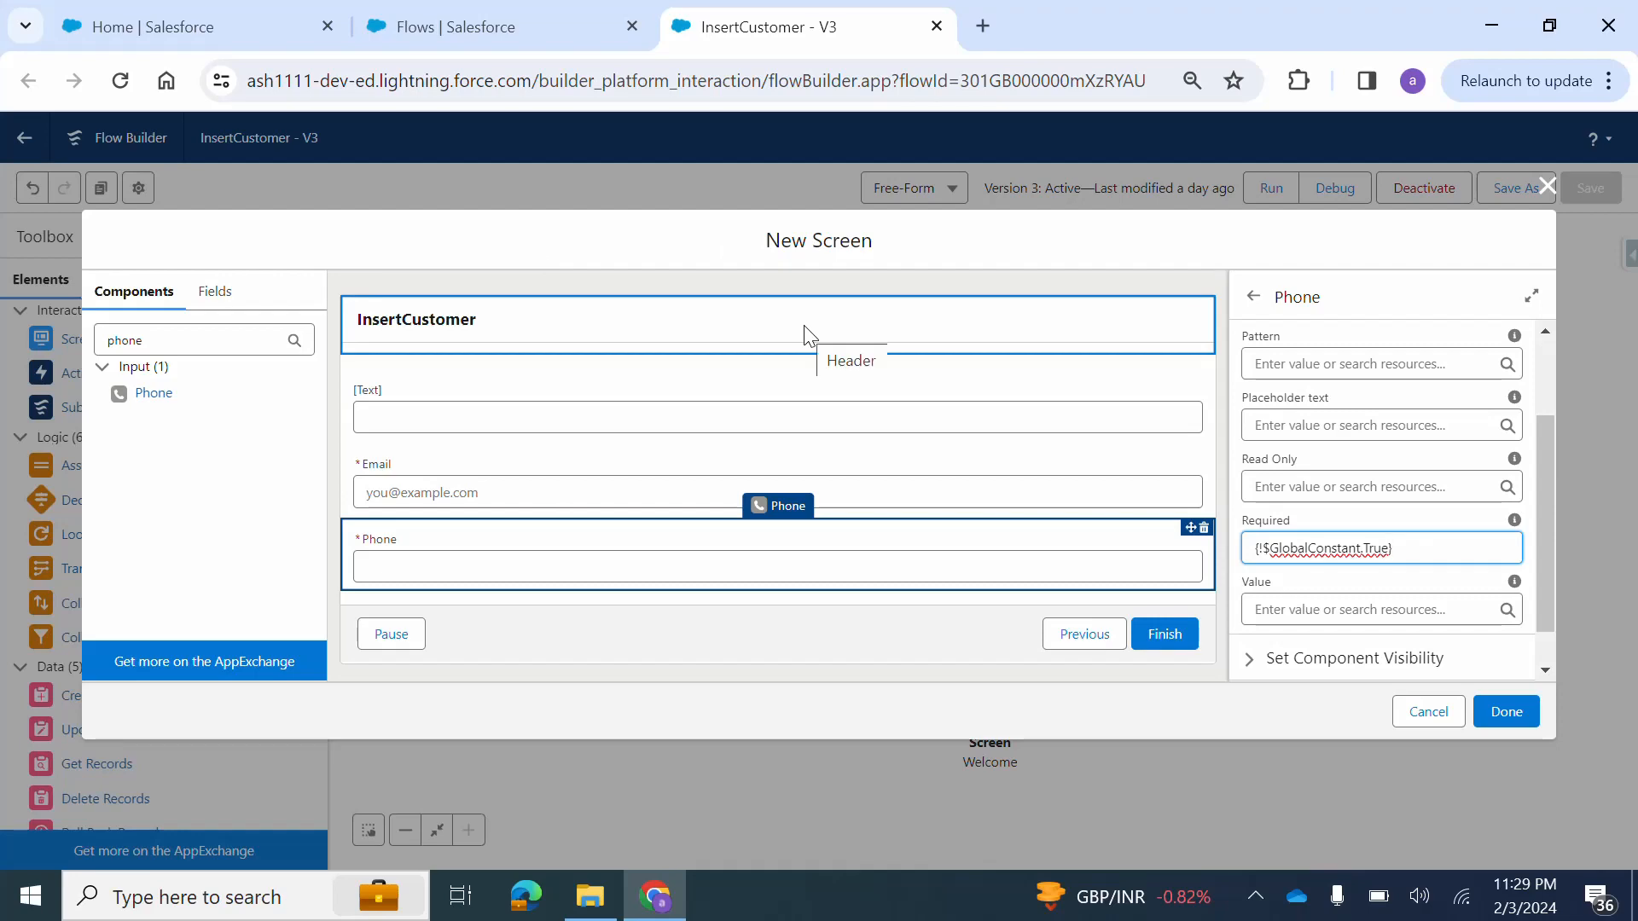
left_click(1554, 195)
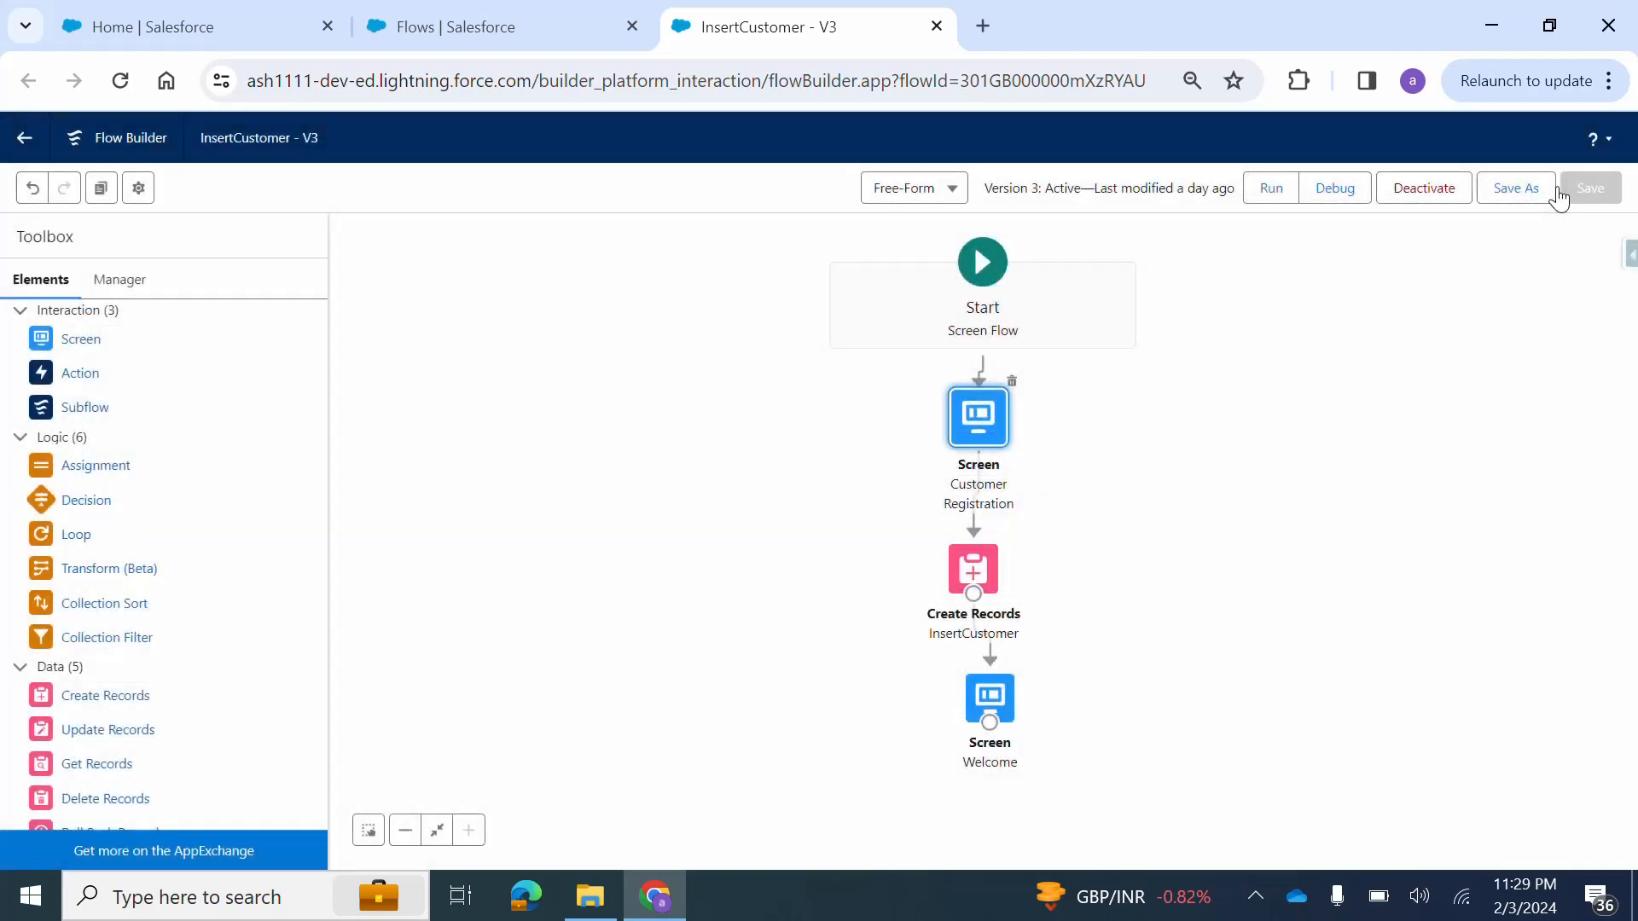
Review the properties of the Name, Email and Phone components on the Customer Registration screen, then close it unchanged.
double_click(965, 441)
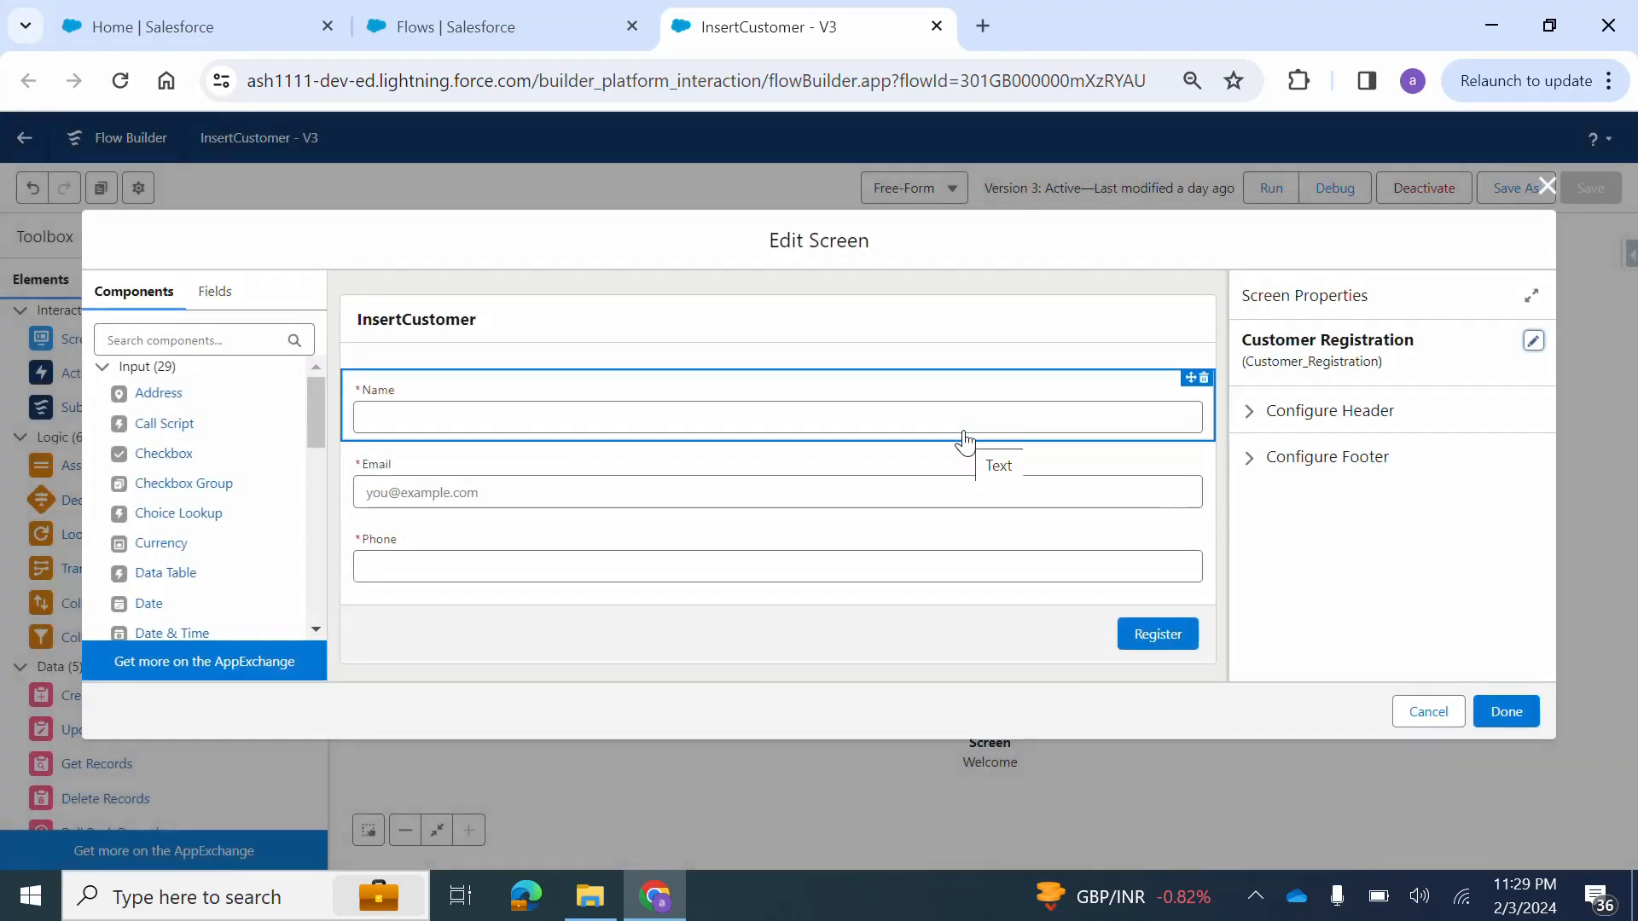
left_click(548, 429)
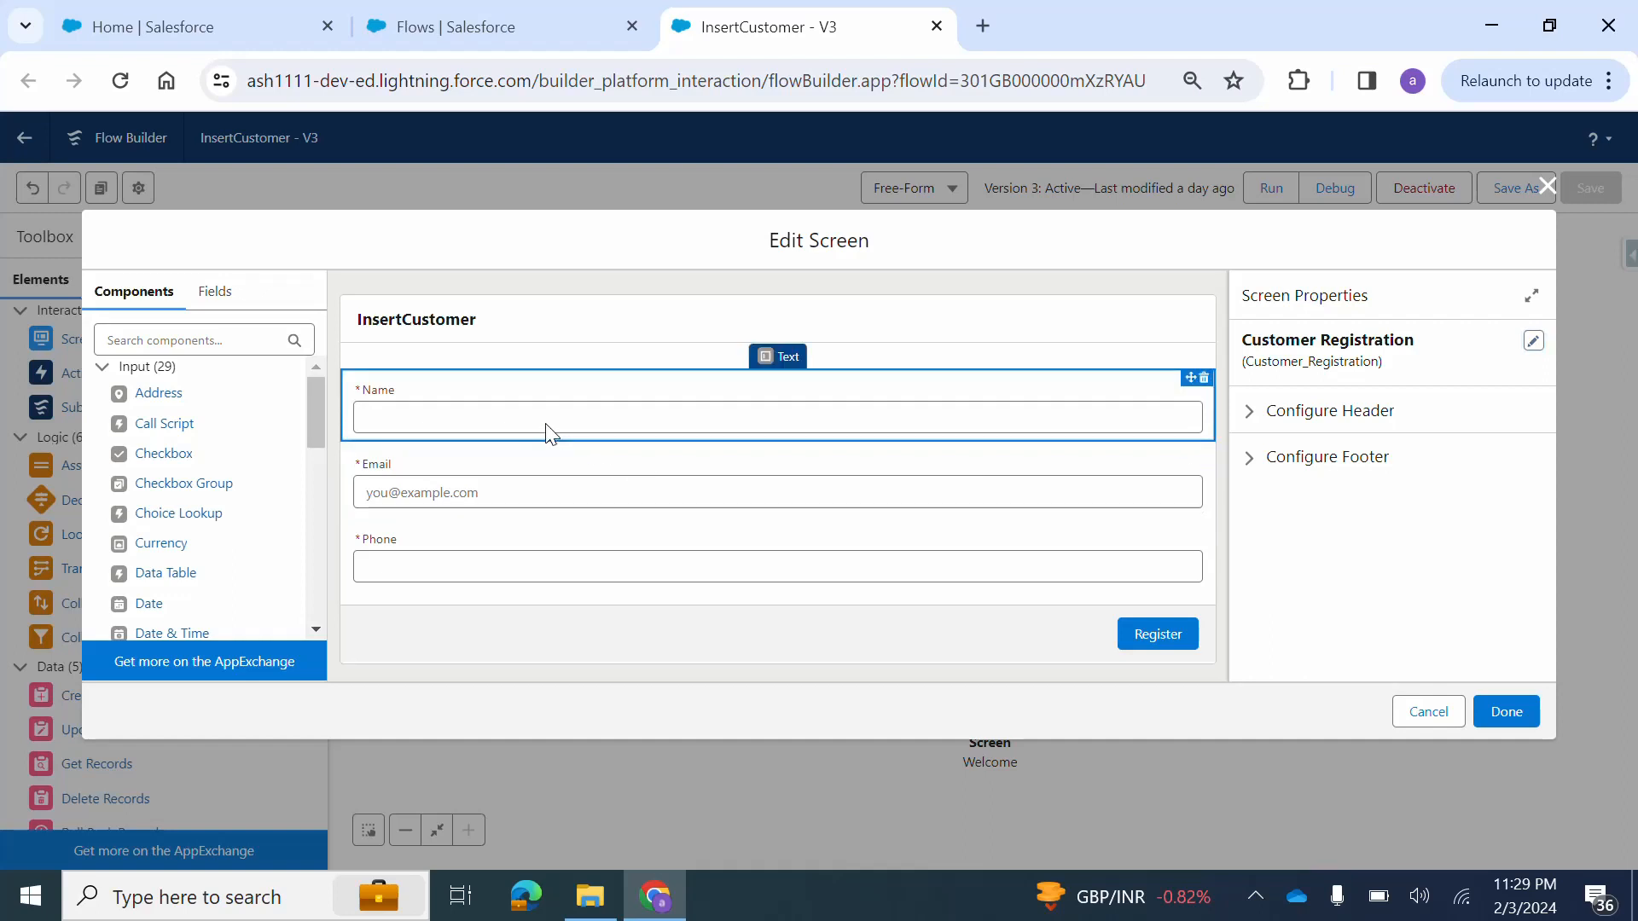
scroll(1322, 505, "down", 1)
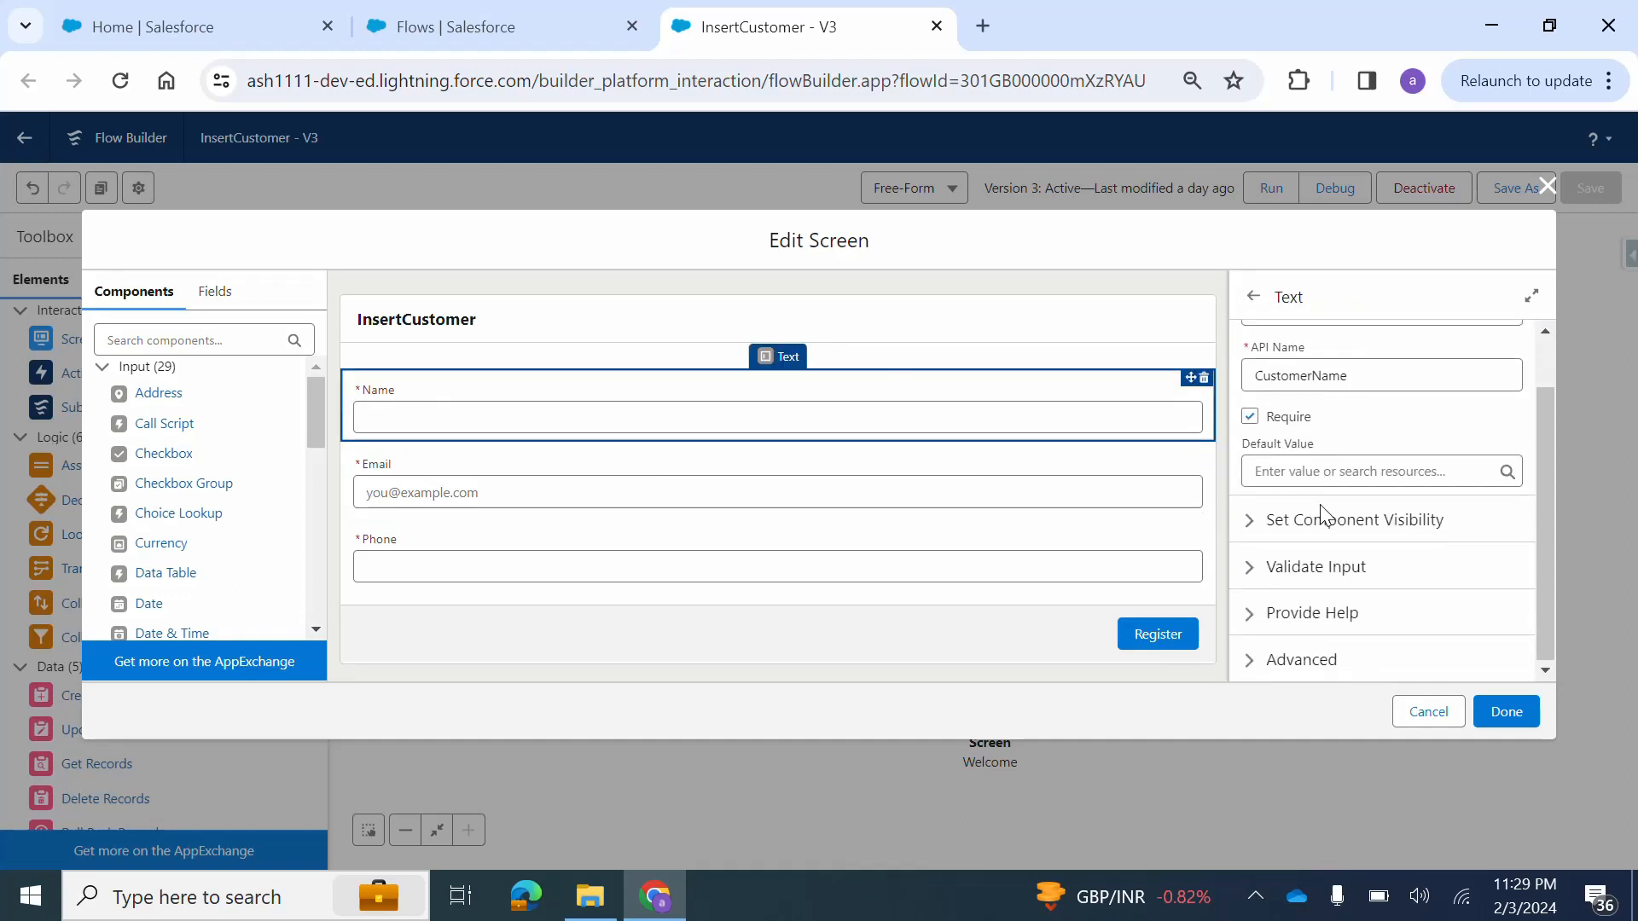
left_click(633, 490)
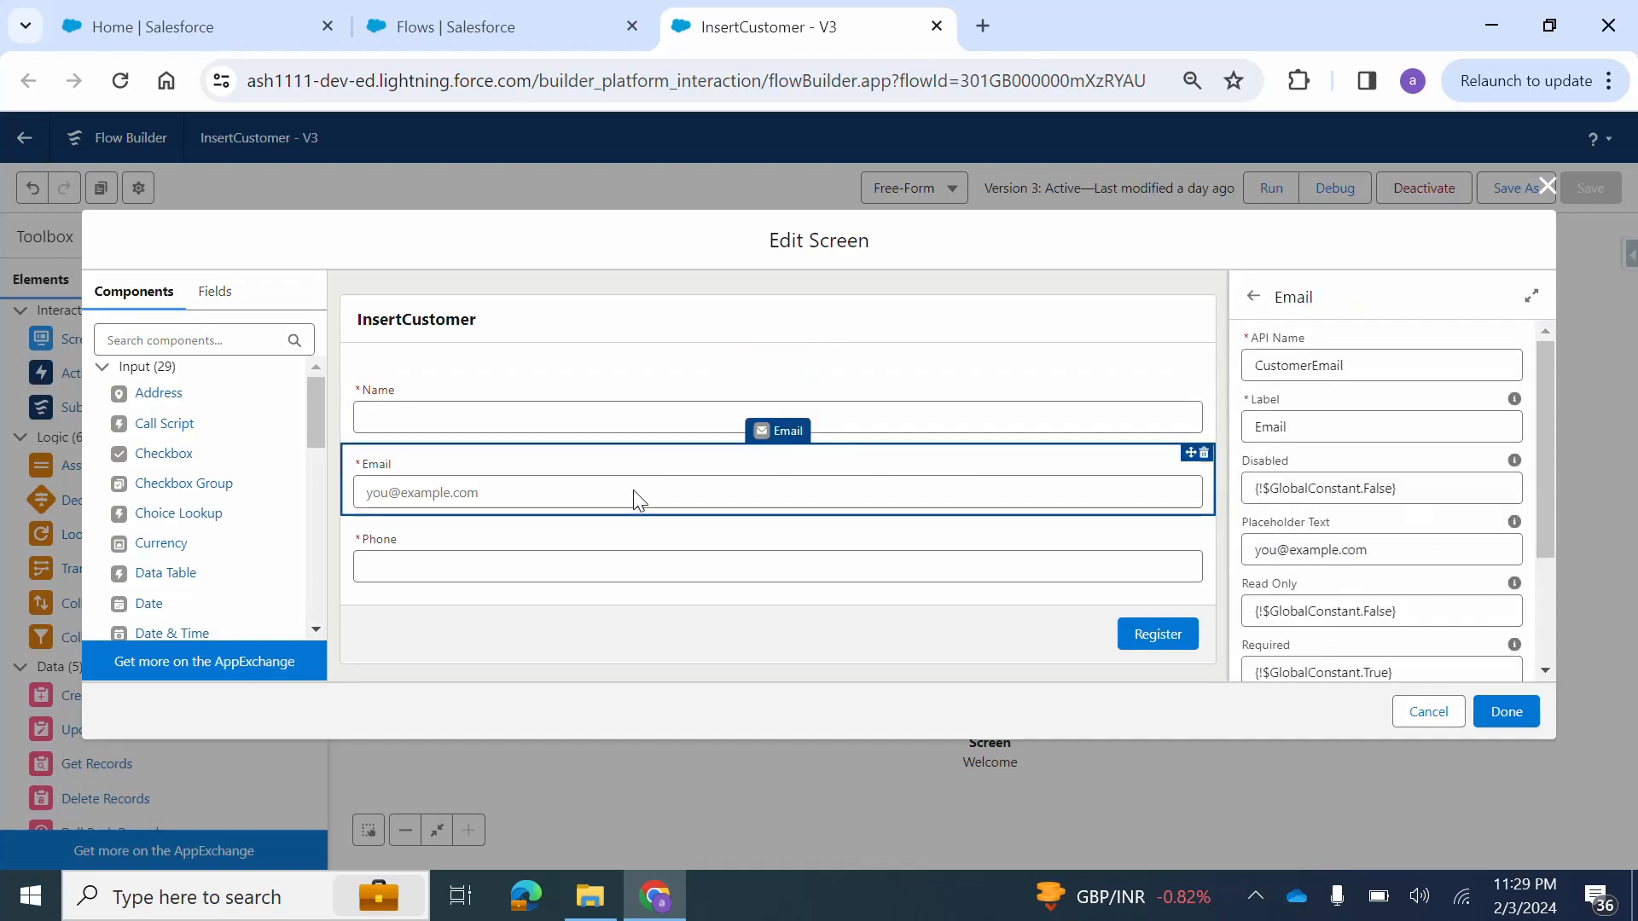
scroll(1359, 445, "down", 1)
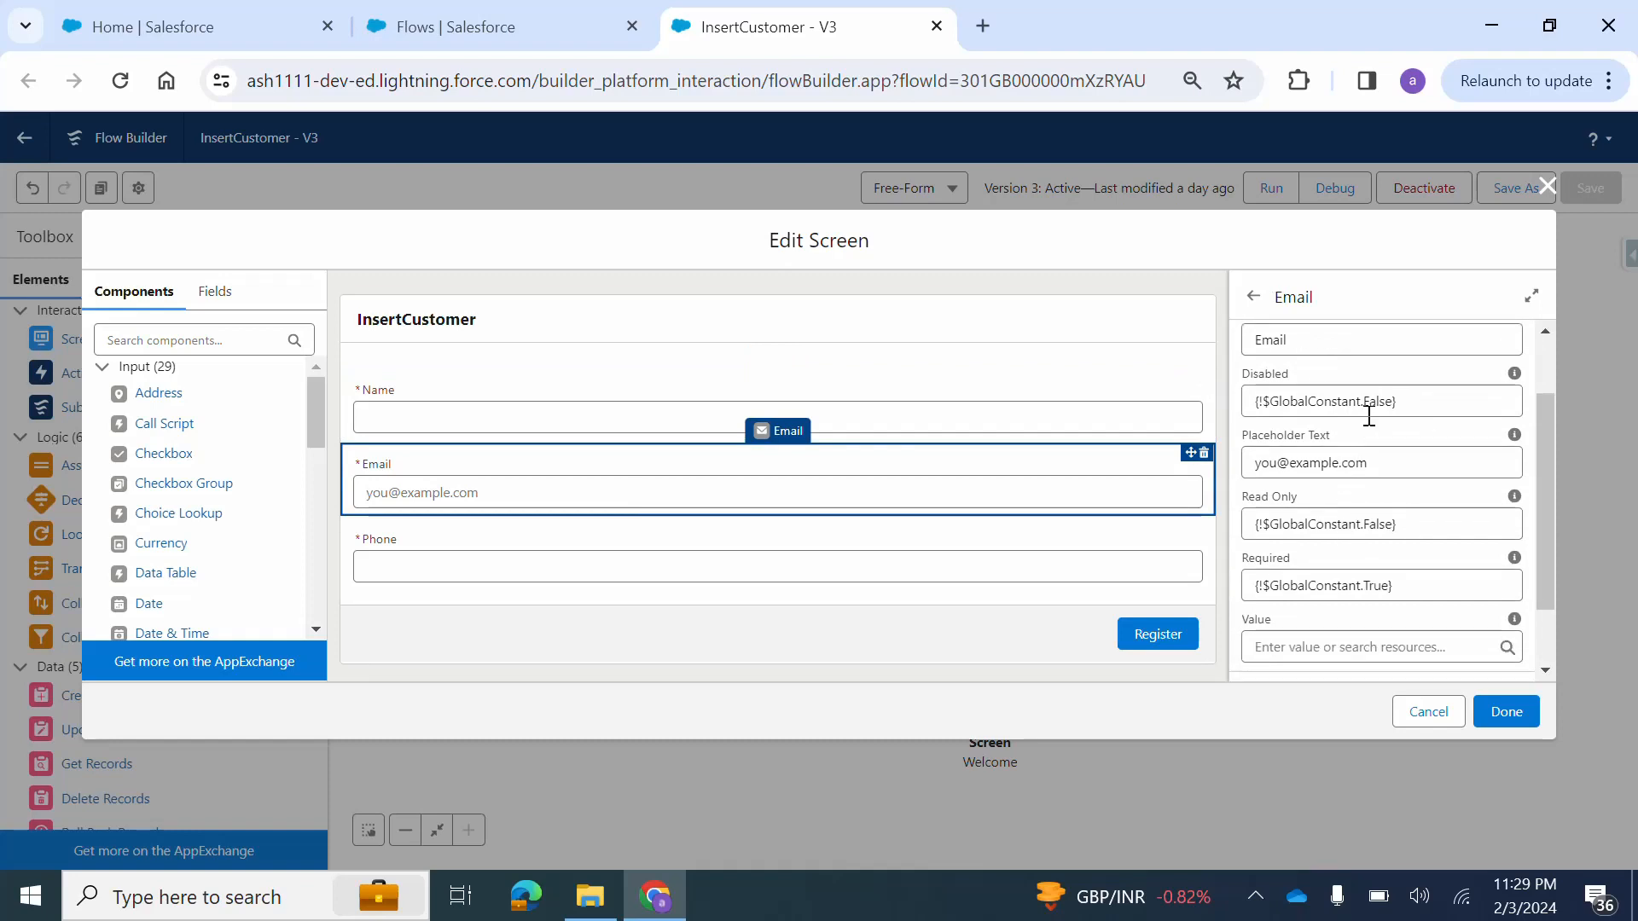
scroll(1365, 533, "down", 1)
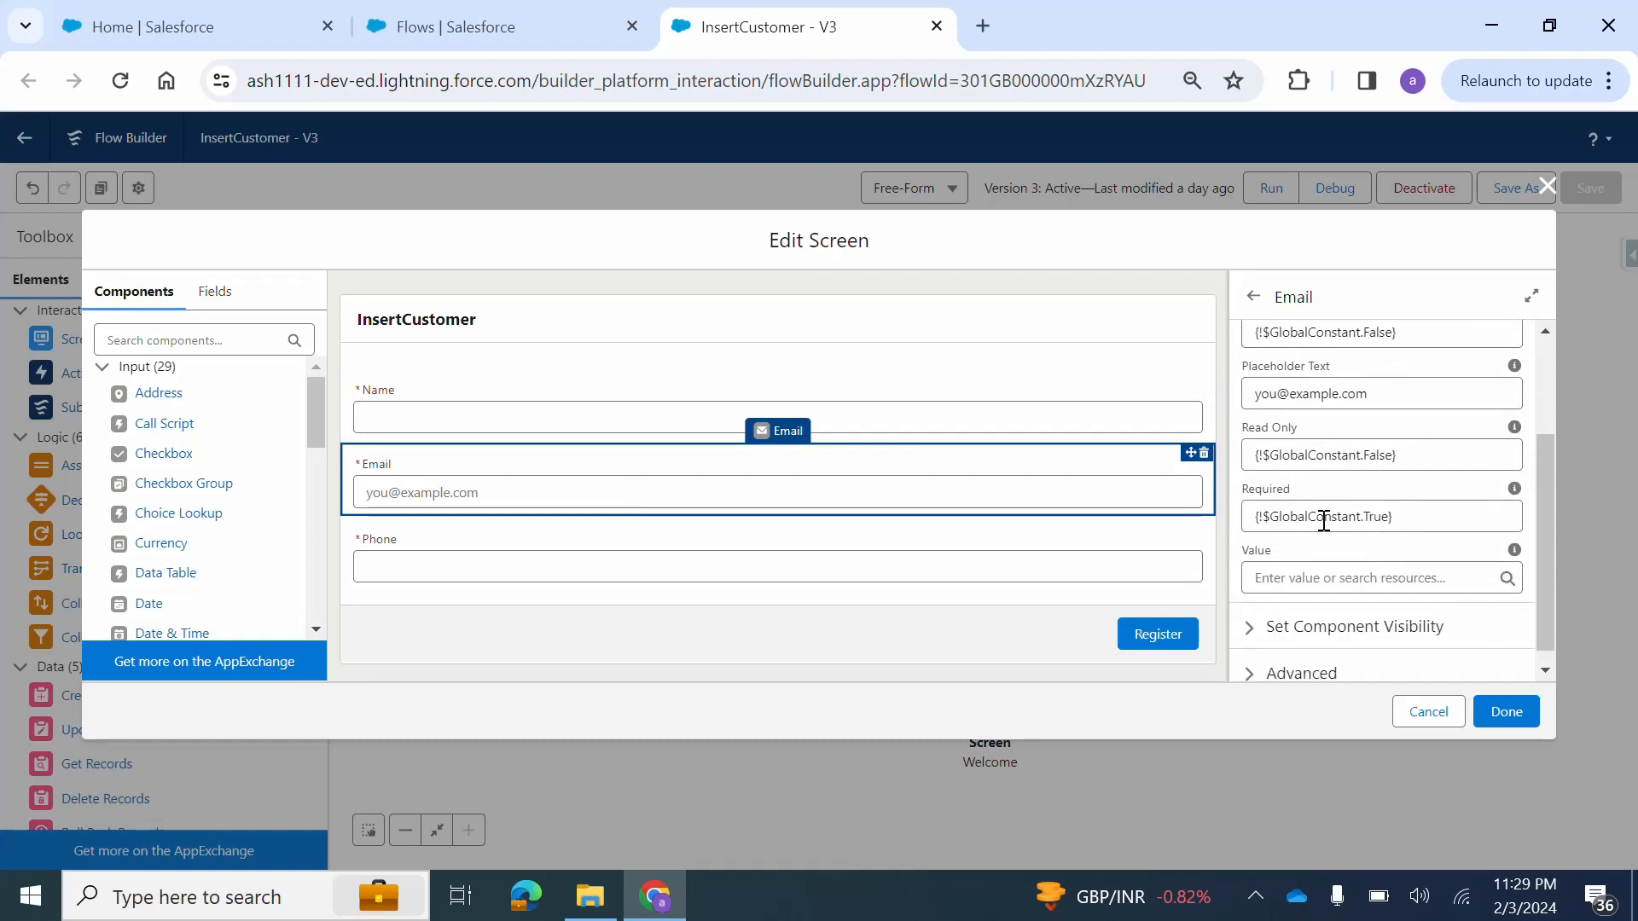
left_click(774, 557)
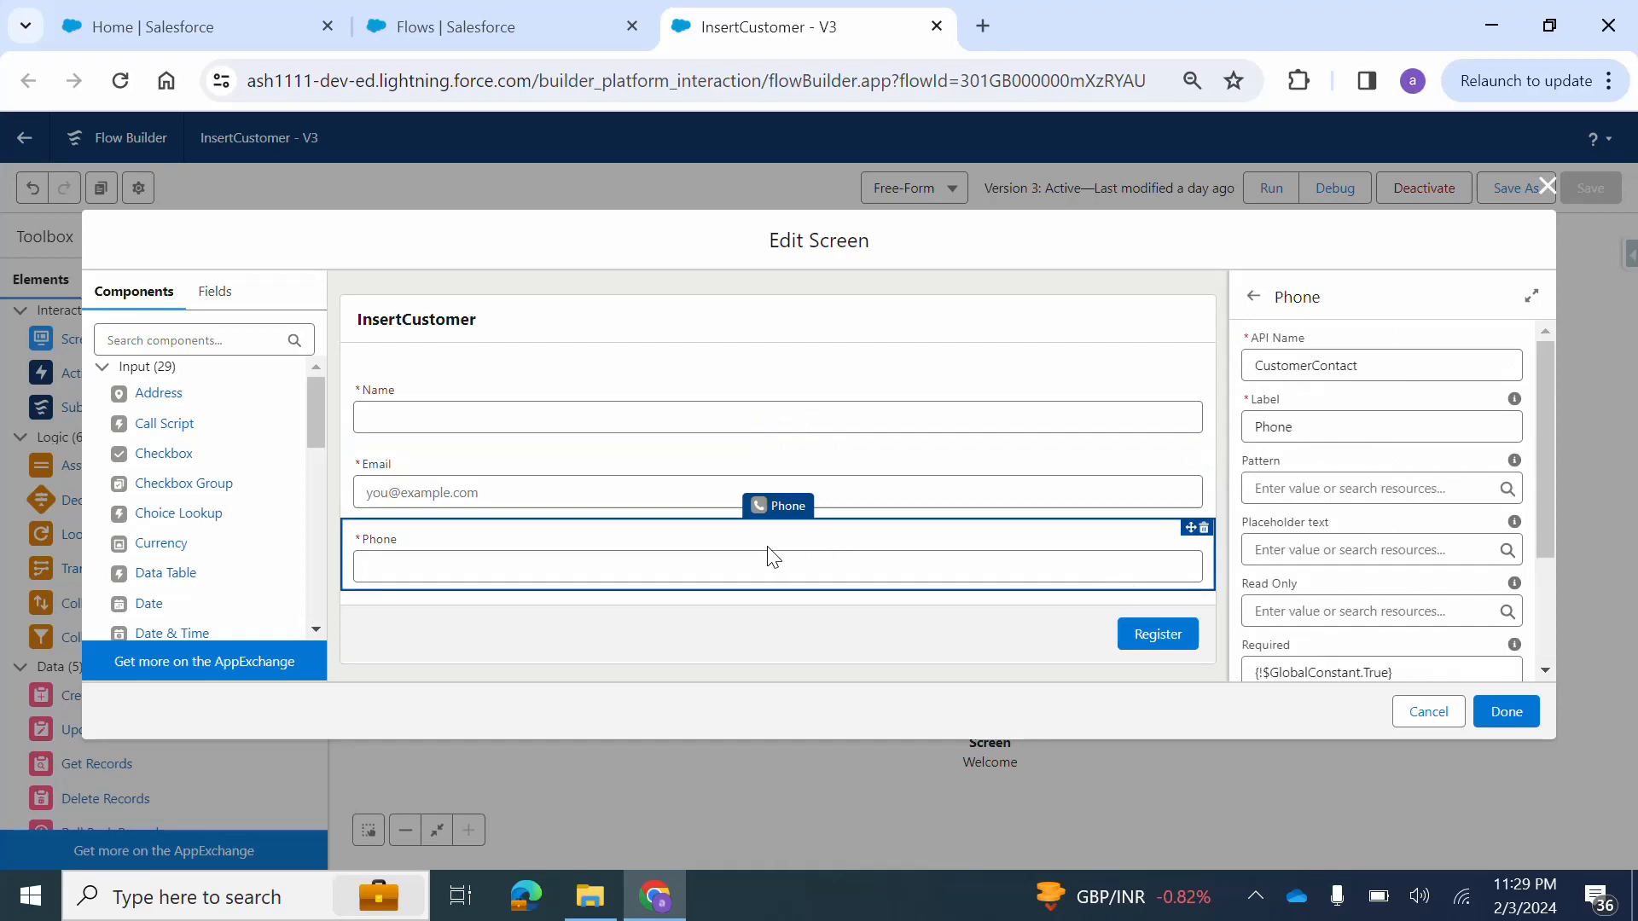
scroll(1254, 538, "down", 3)
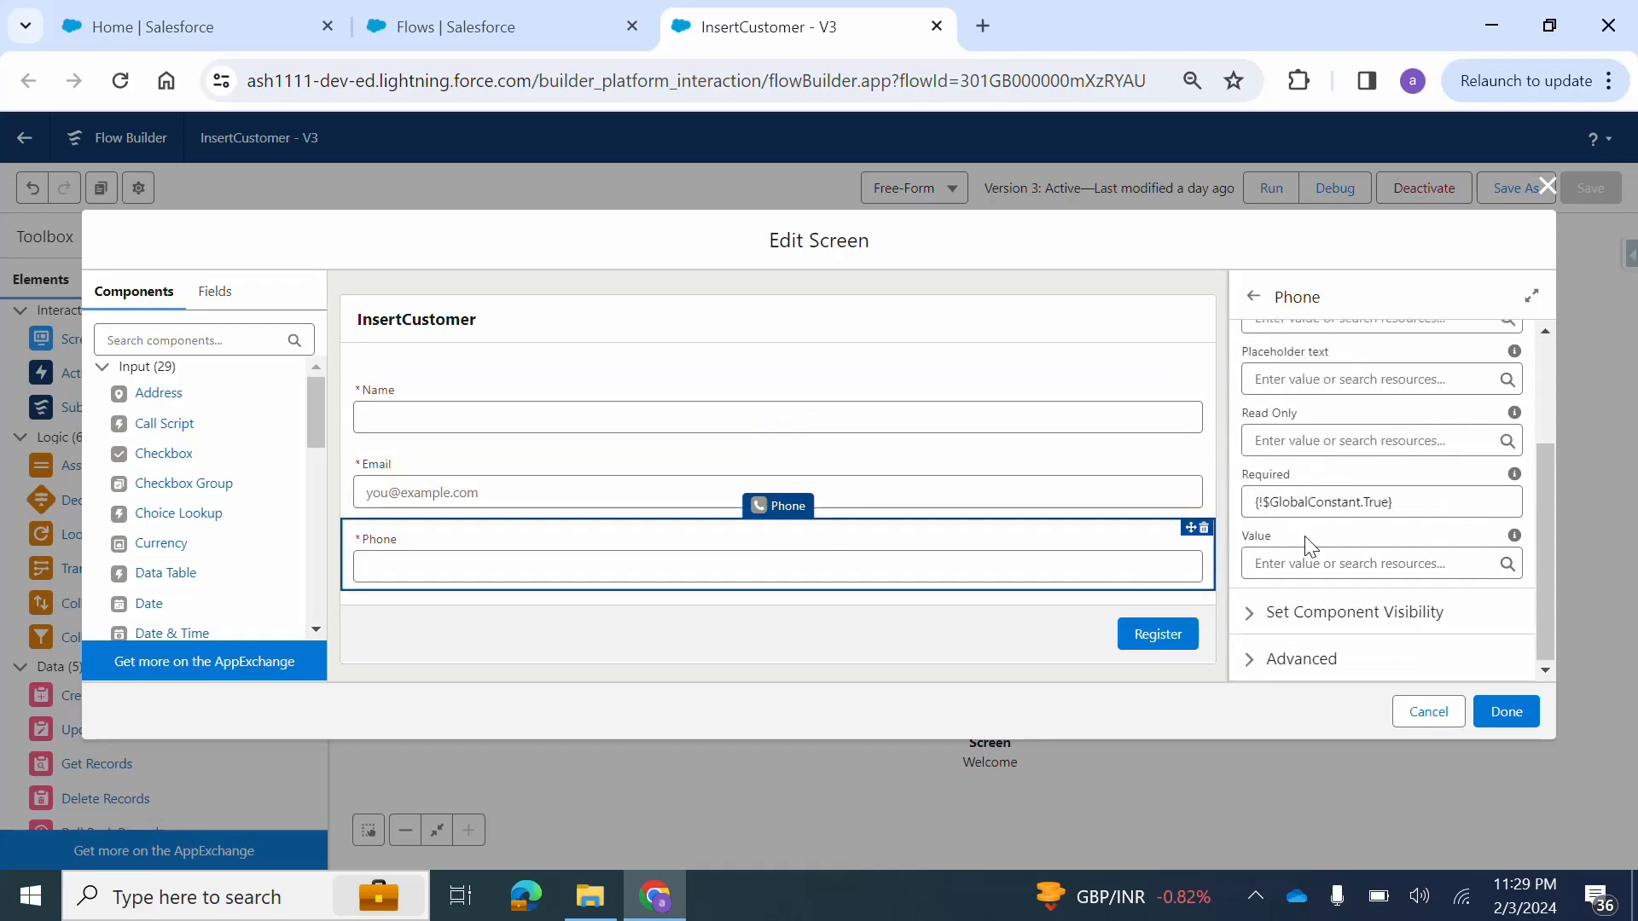
left_click(1548, 187)
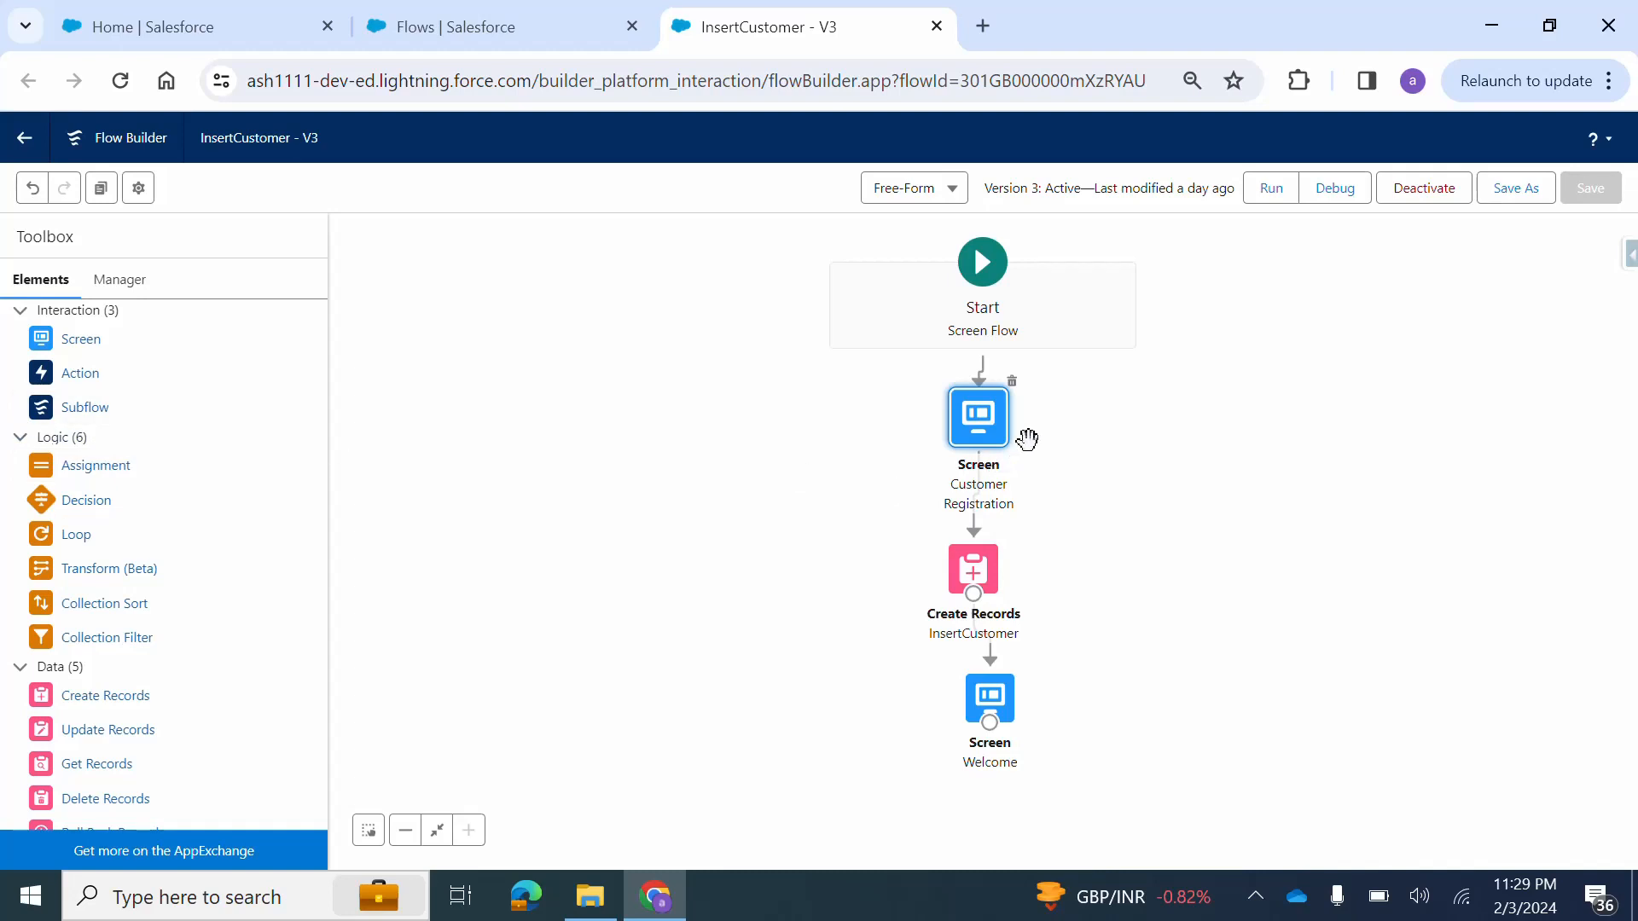
Add a Create Records element to the canvas with InsertCustomerRest as its label and API name.
left_click_drag(841, 566, 823, 534)
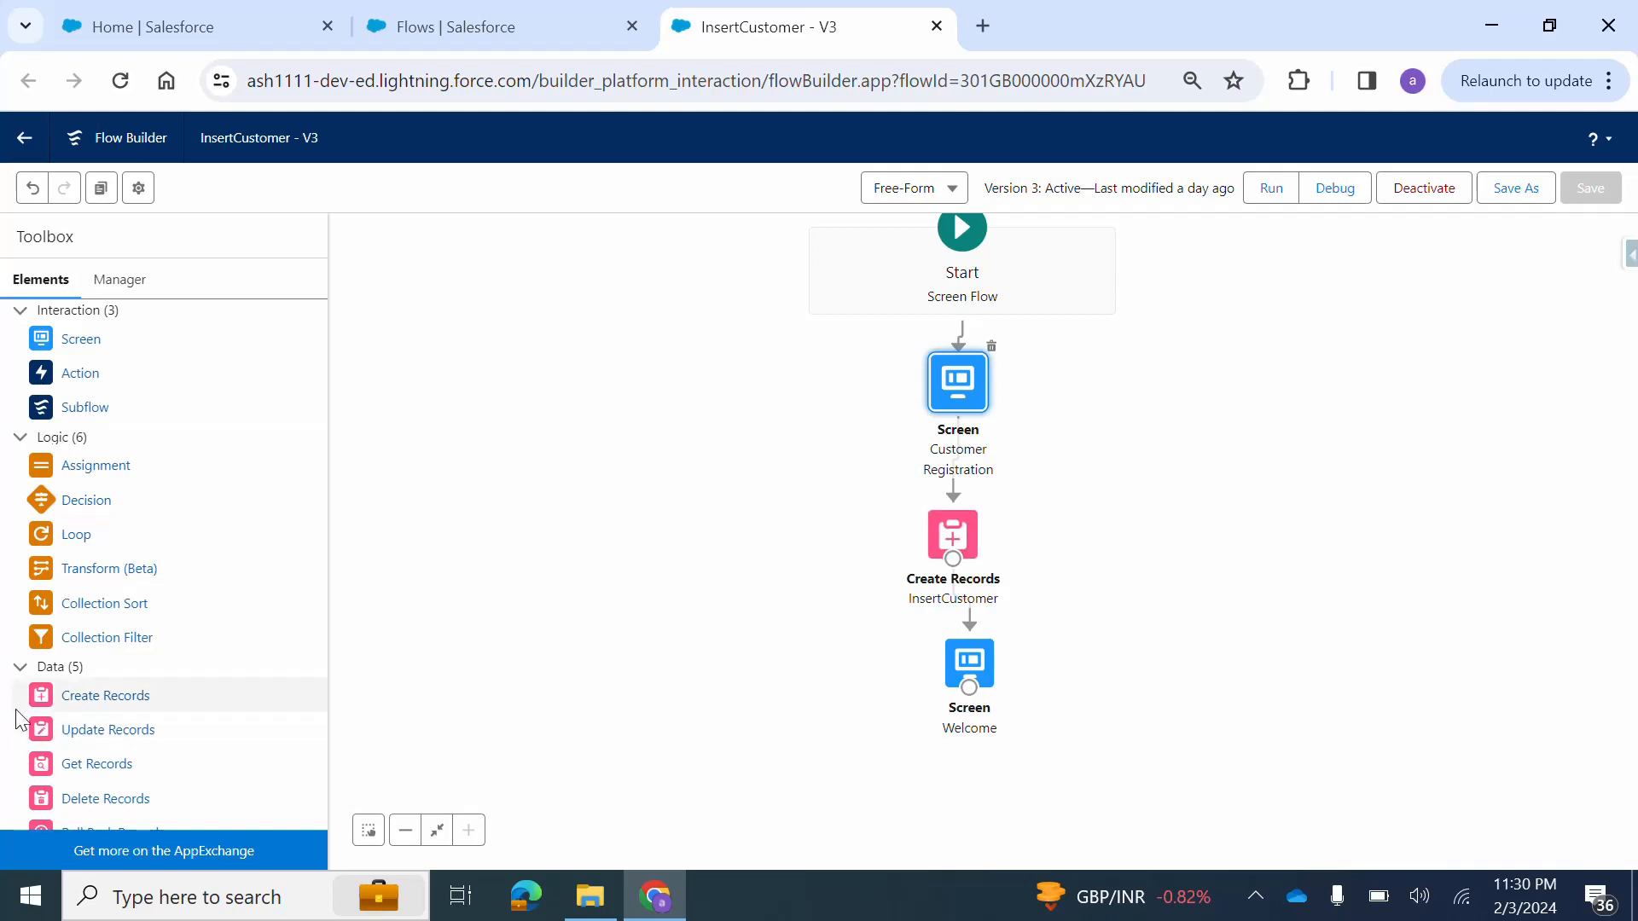
left_click_drag(45, 701, 572, 533)
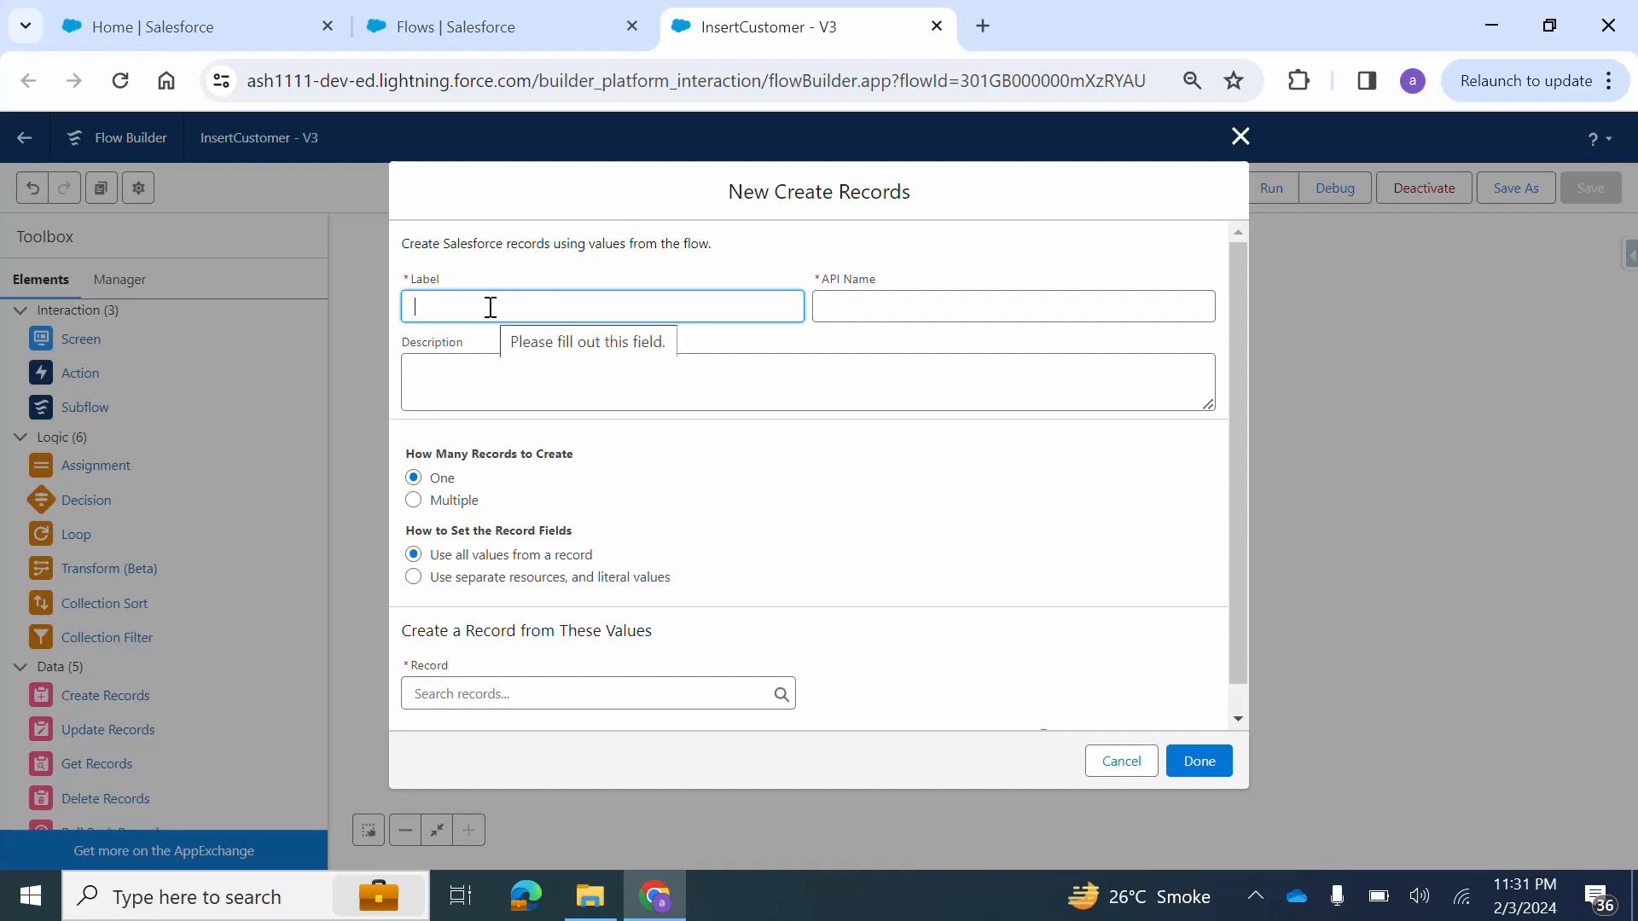
scroll(706, 523, "down", 1)
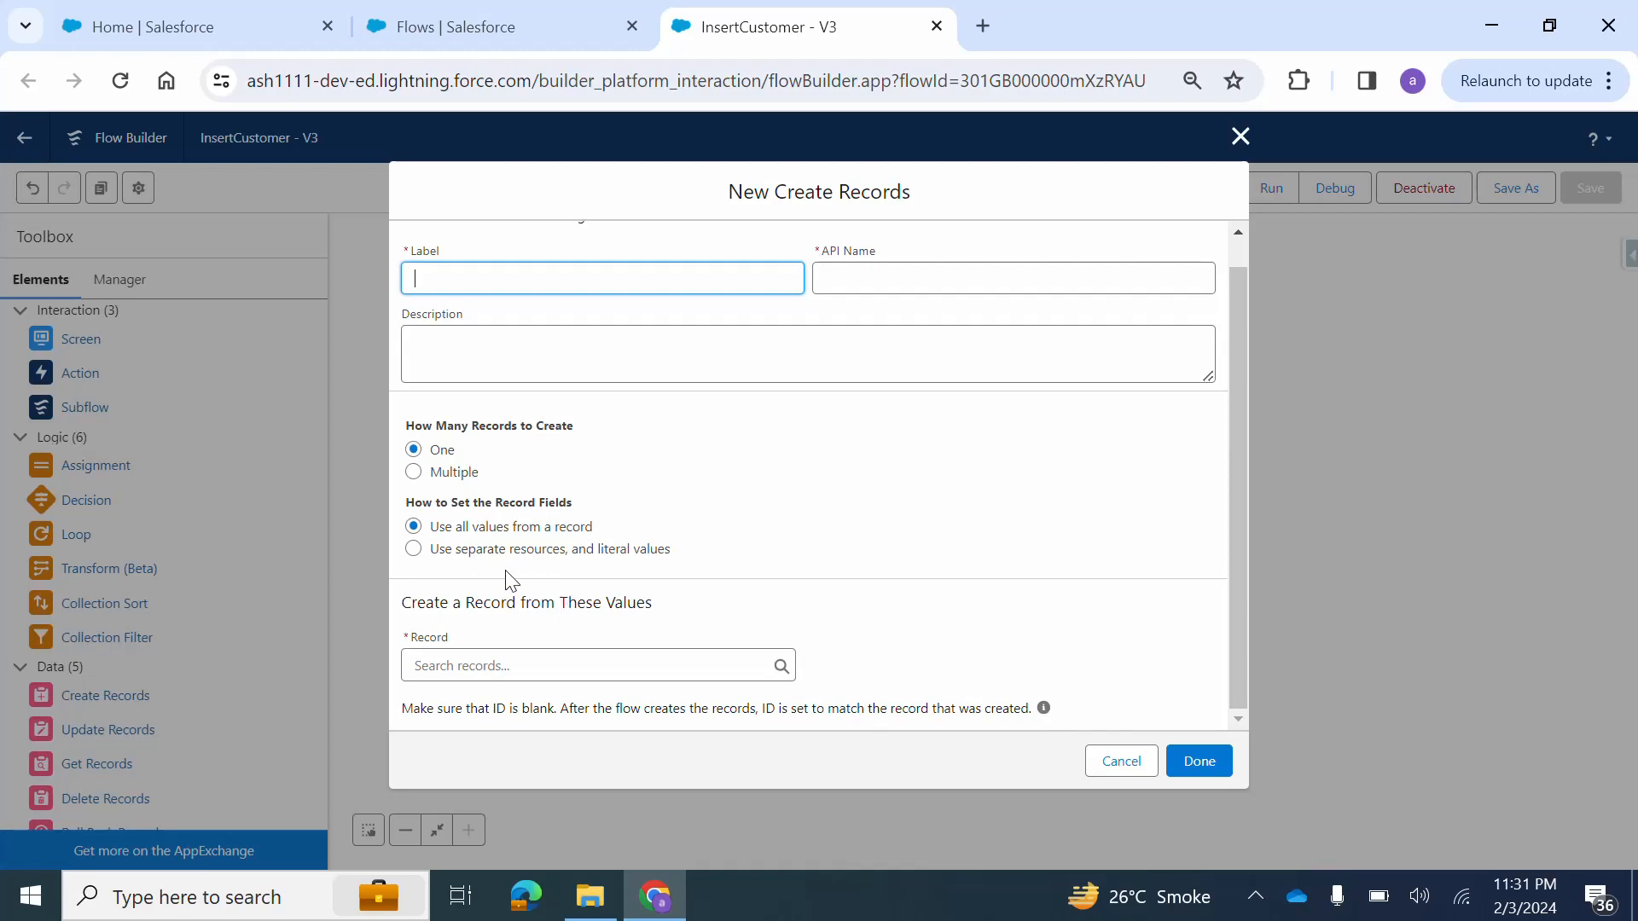
left_click(486, 665)
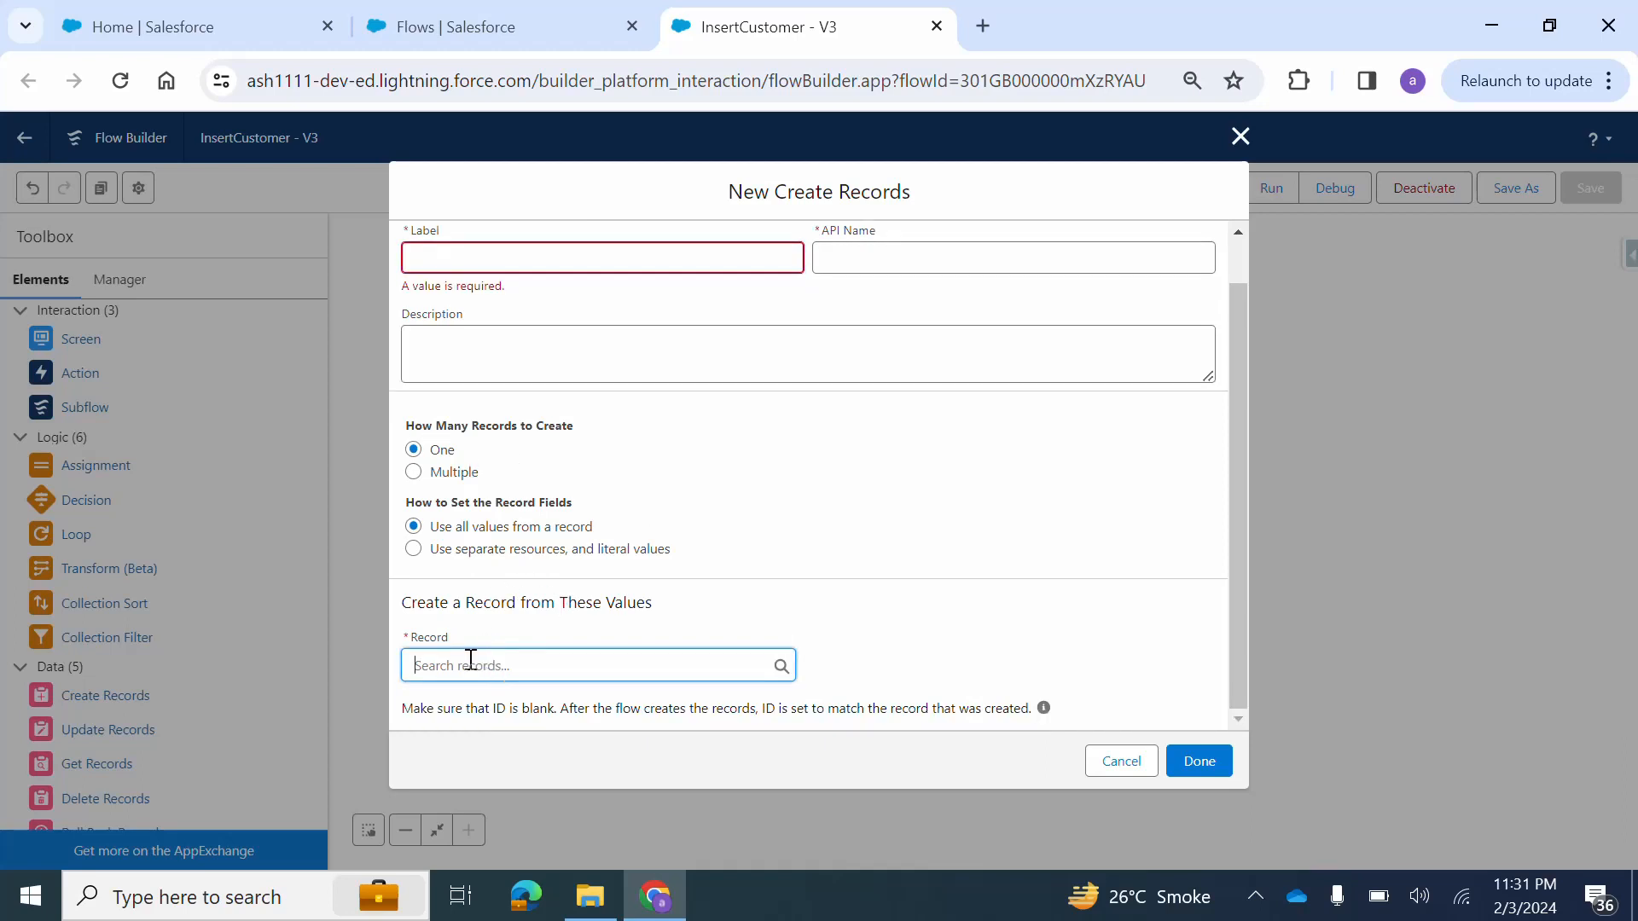
type("customer")
left_click(449, 259)
type("Inser")
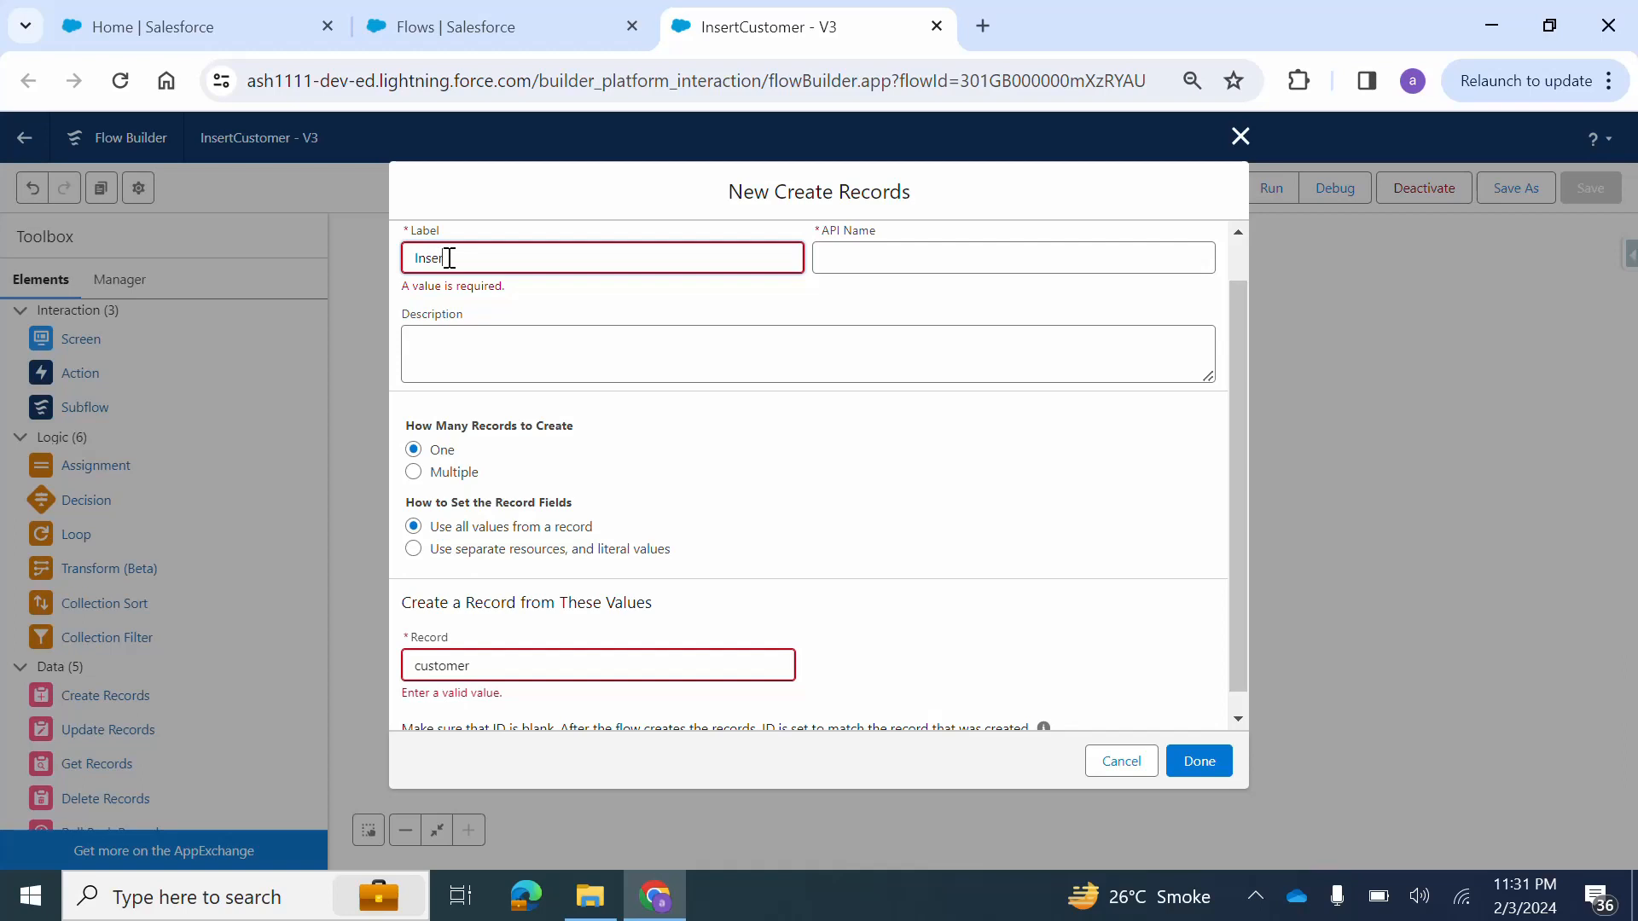
type("tCustomerRest")
left_click(856, 257)
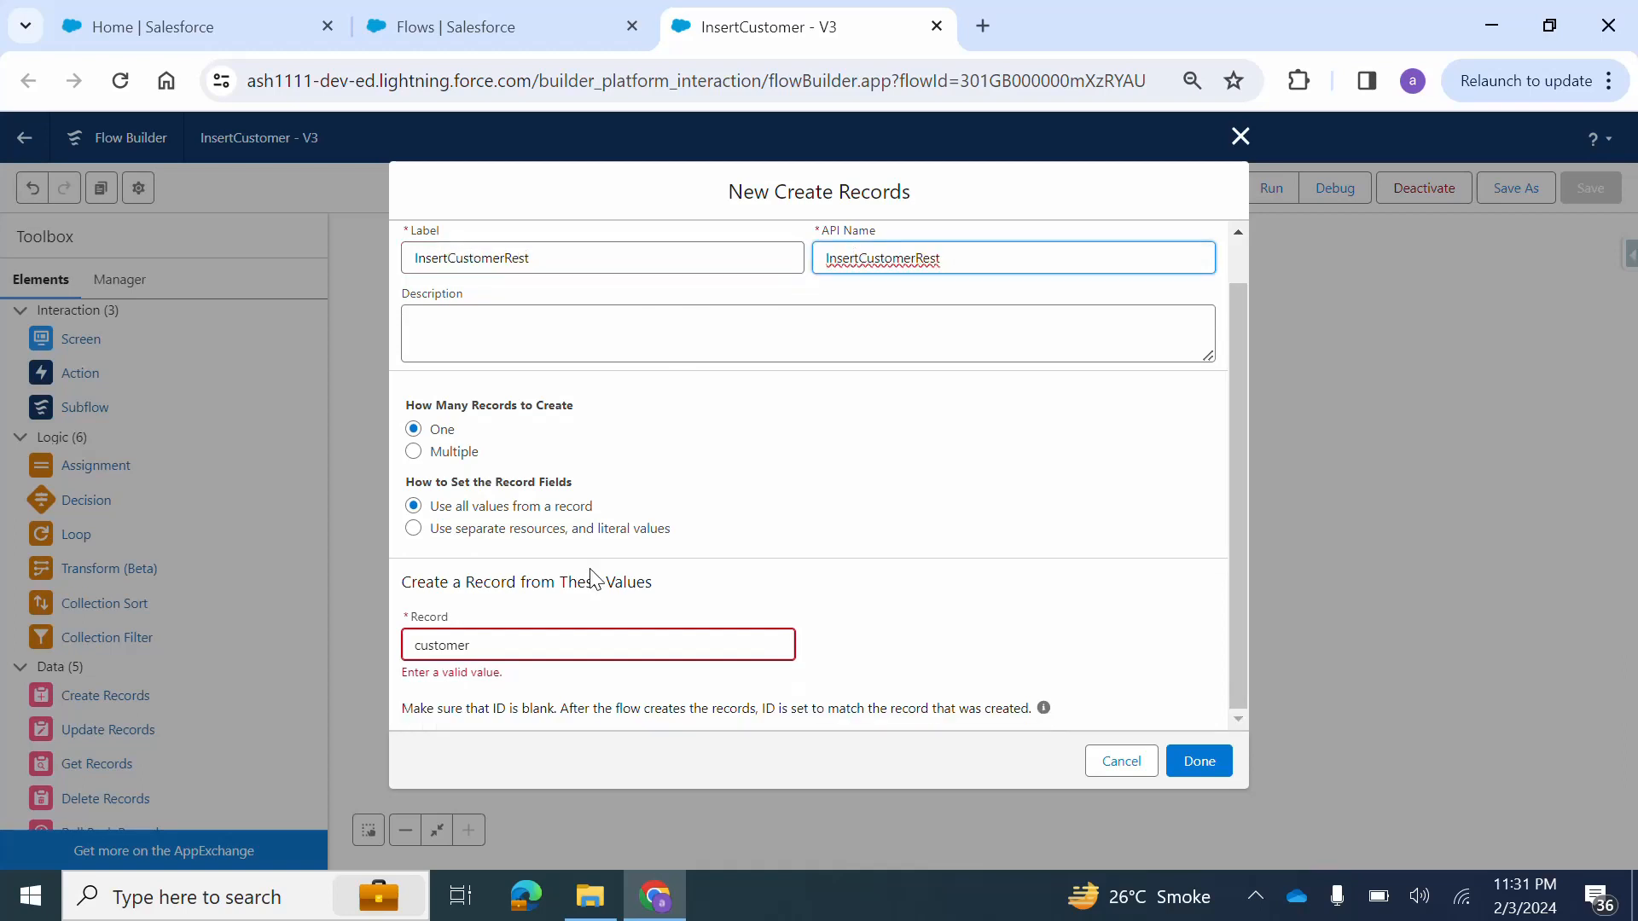
Try to find a Customer record as the source of the values and clear the Record search.
left_click(552, 634)
key("BackSpace")
key("BackSpace")
key("BackSpace")
key("BackSpace")
key("BackSpace")
key("BackSpace")
key("BackSpace")
key("BackSpace")
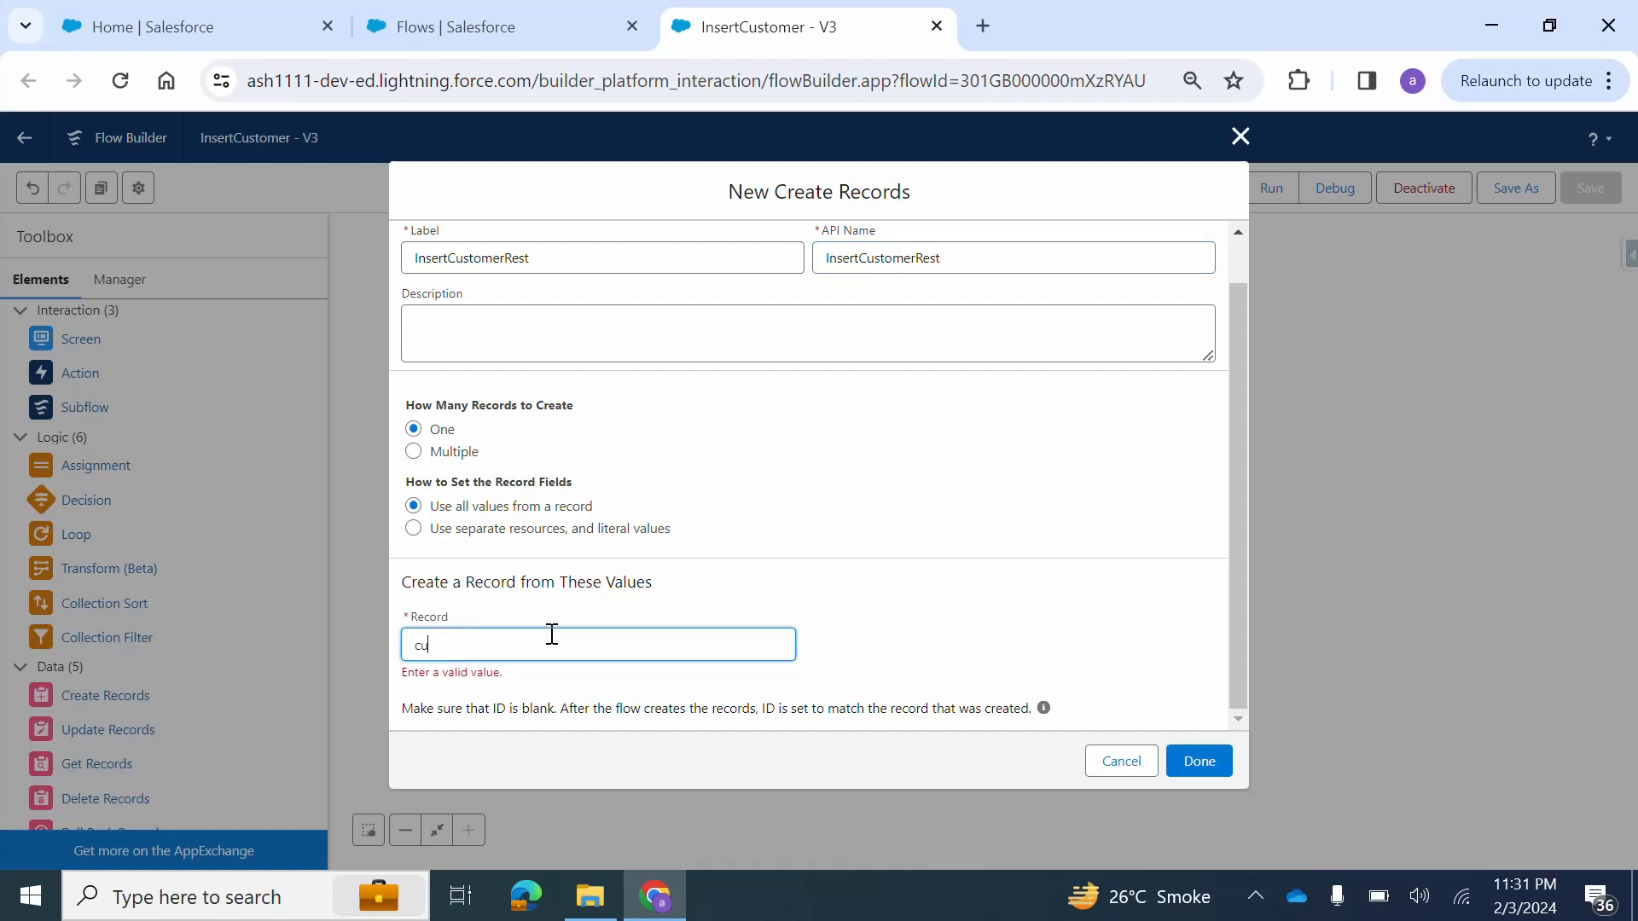
type("Customer")
key("BackSpace")
key("BackSpace")
key("BackSpace")
key("BackSpace")
key("BackSpace")
key("BackSpace")
key("BackSpace")
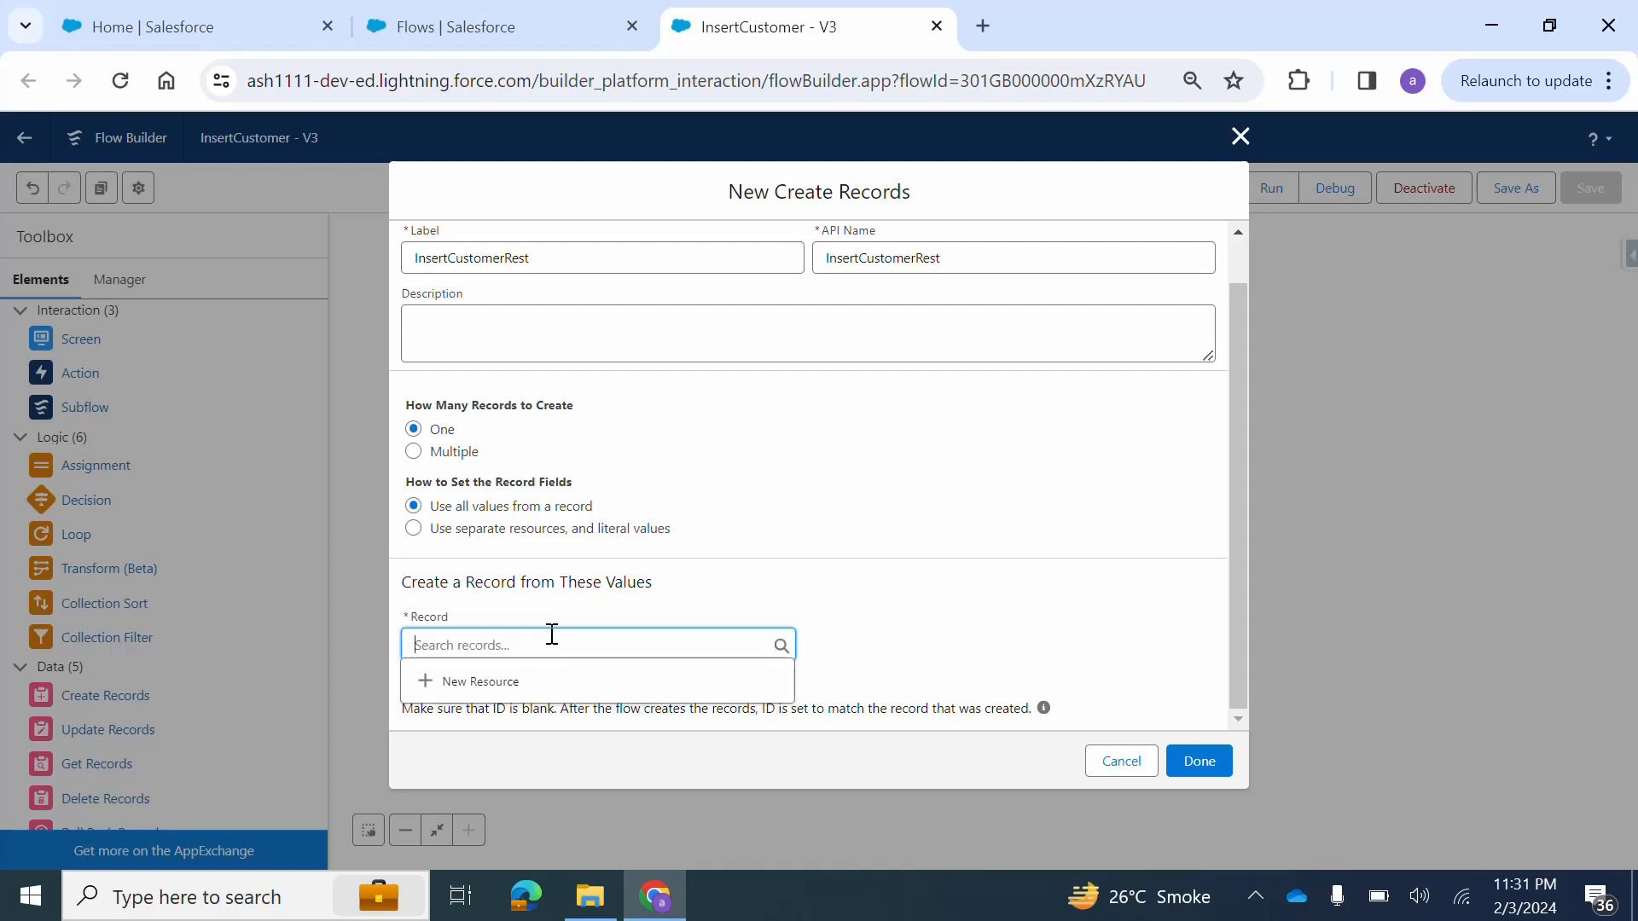
Set the record fields from separate resources and literal values, and choose Restaurant Customer as the object.
left_click(418, 529)
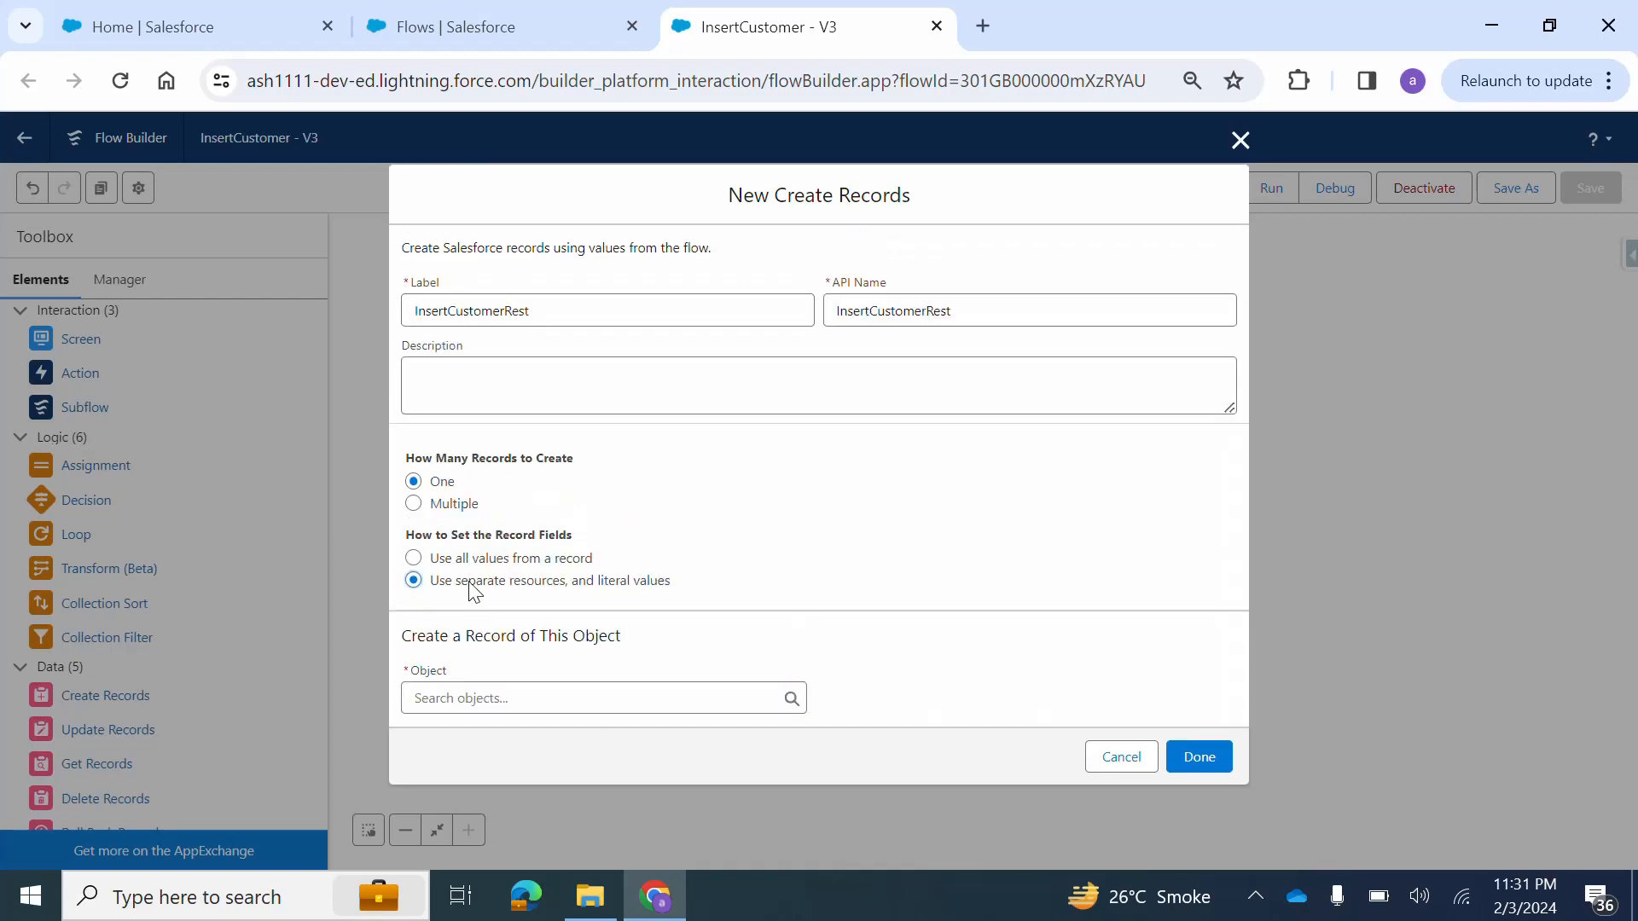
left_click(447, 699)
type("customer")
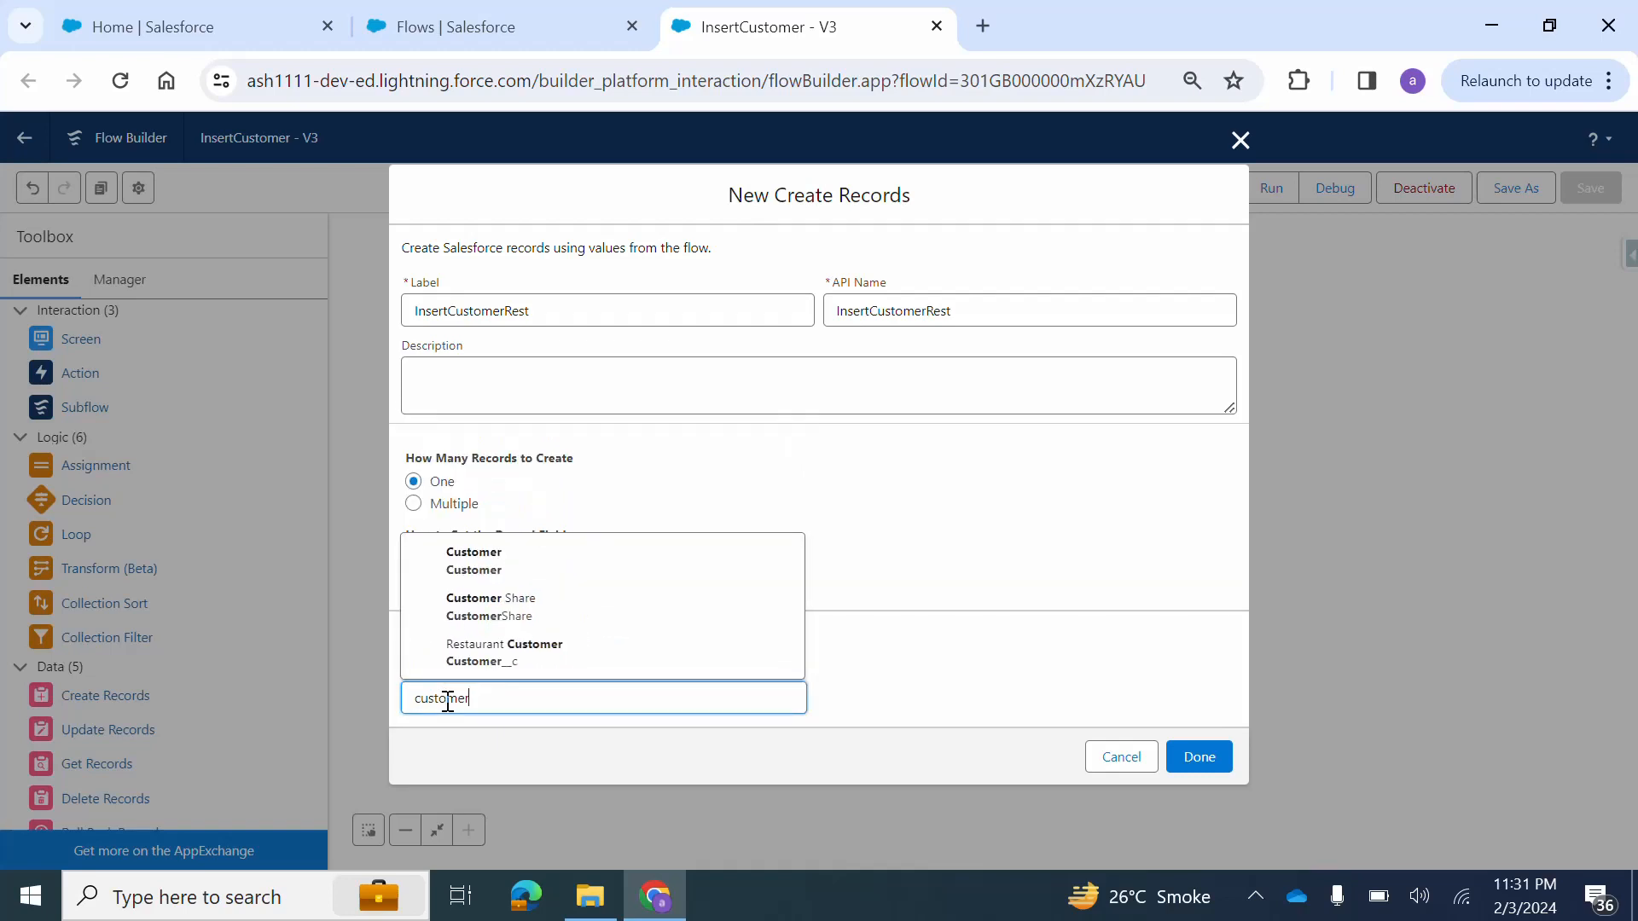
left_click(522, 646)
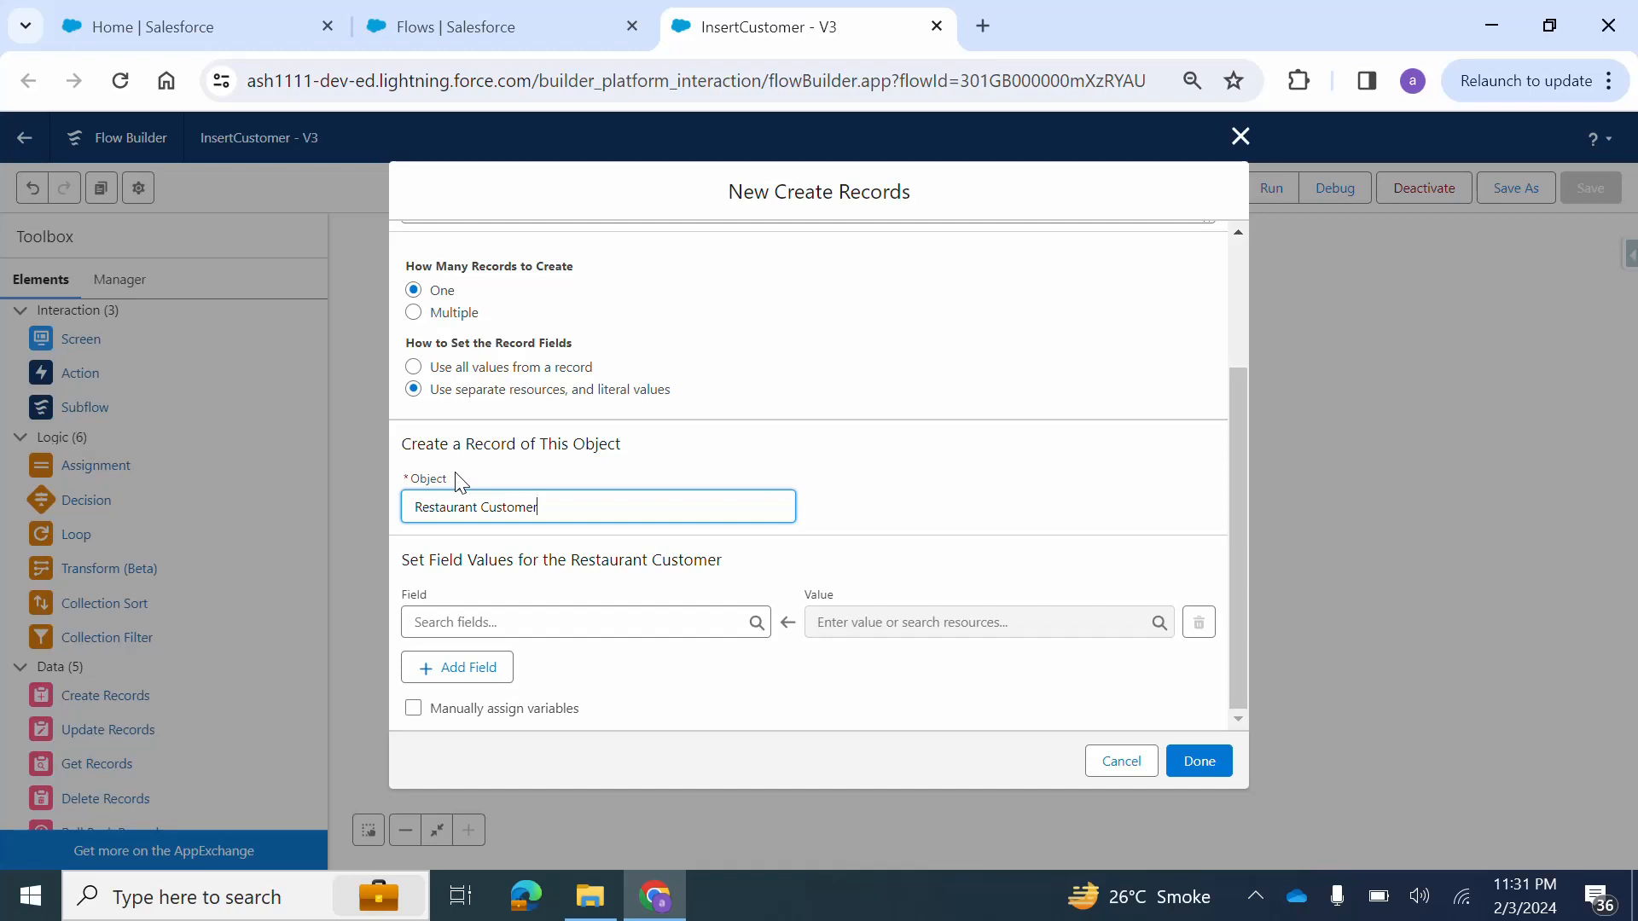
Map the Name field to the CustomerName screen component and discard the new Create Records element.
left_click(493, 624)
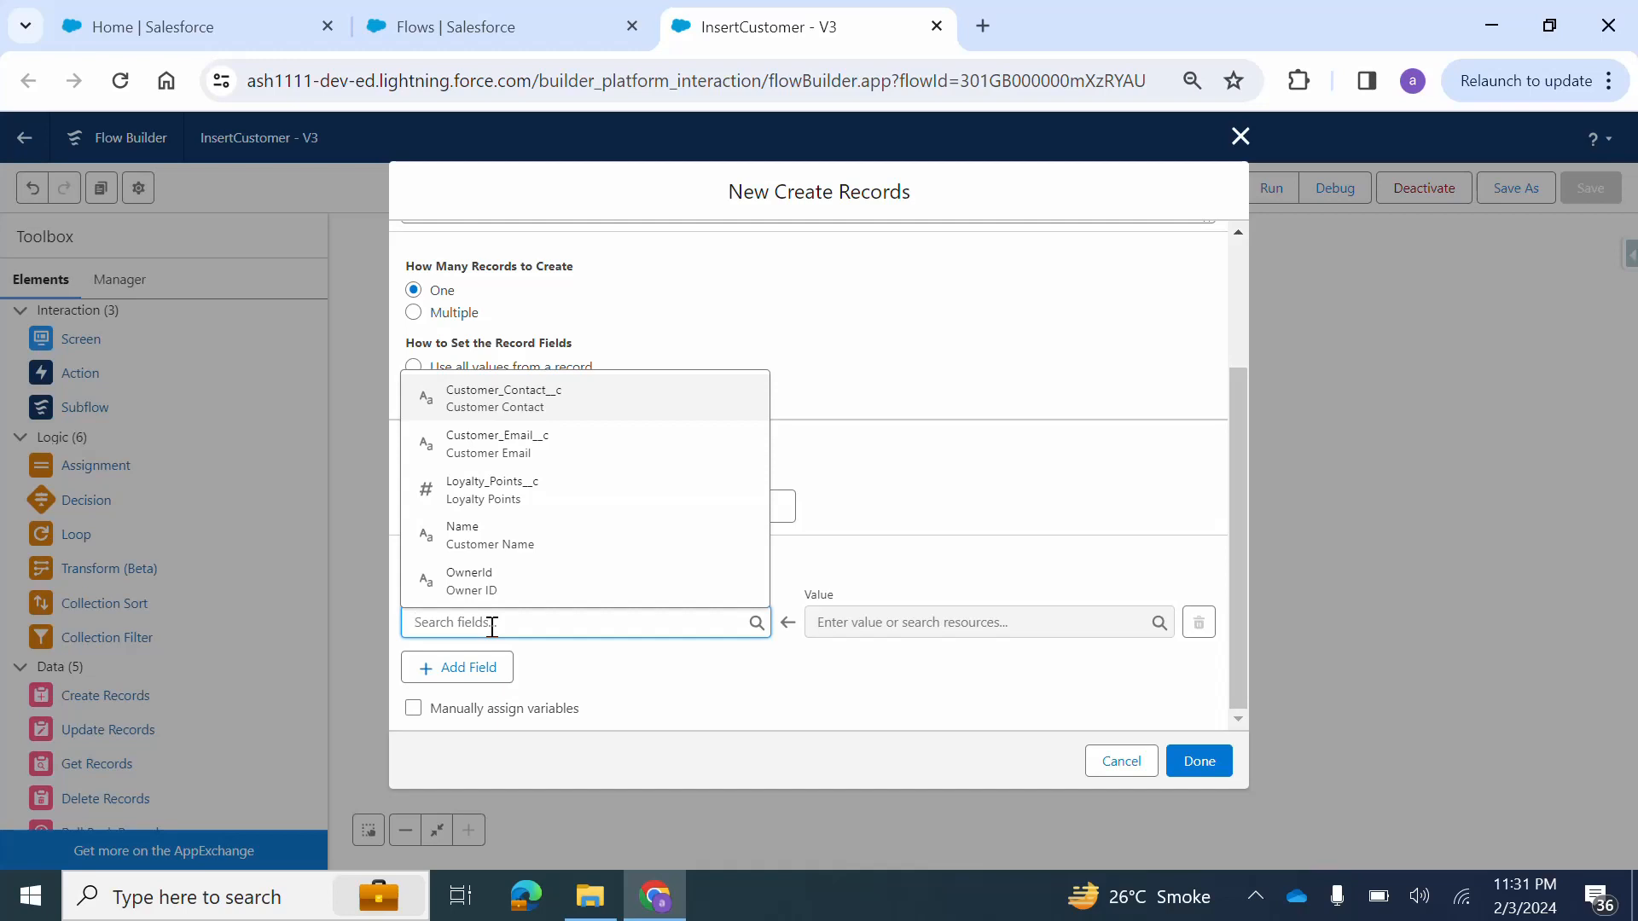
type("name")
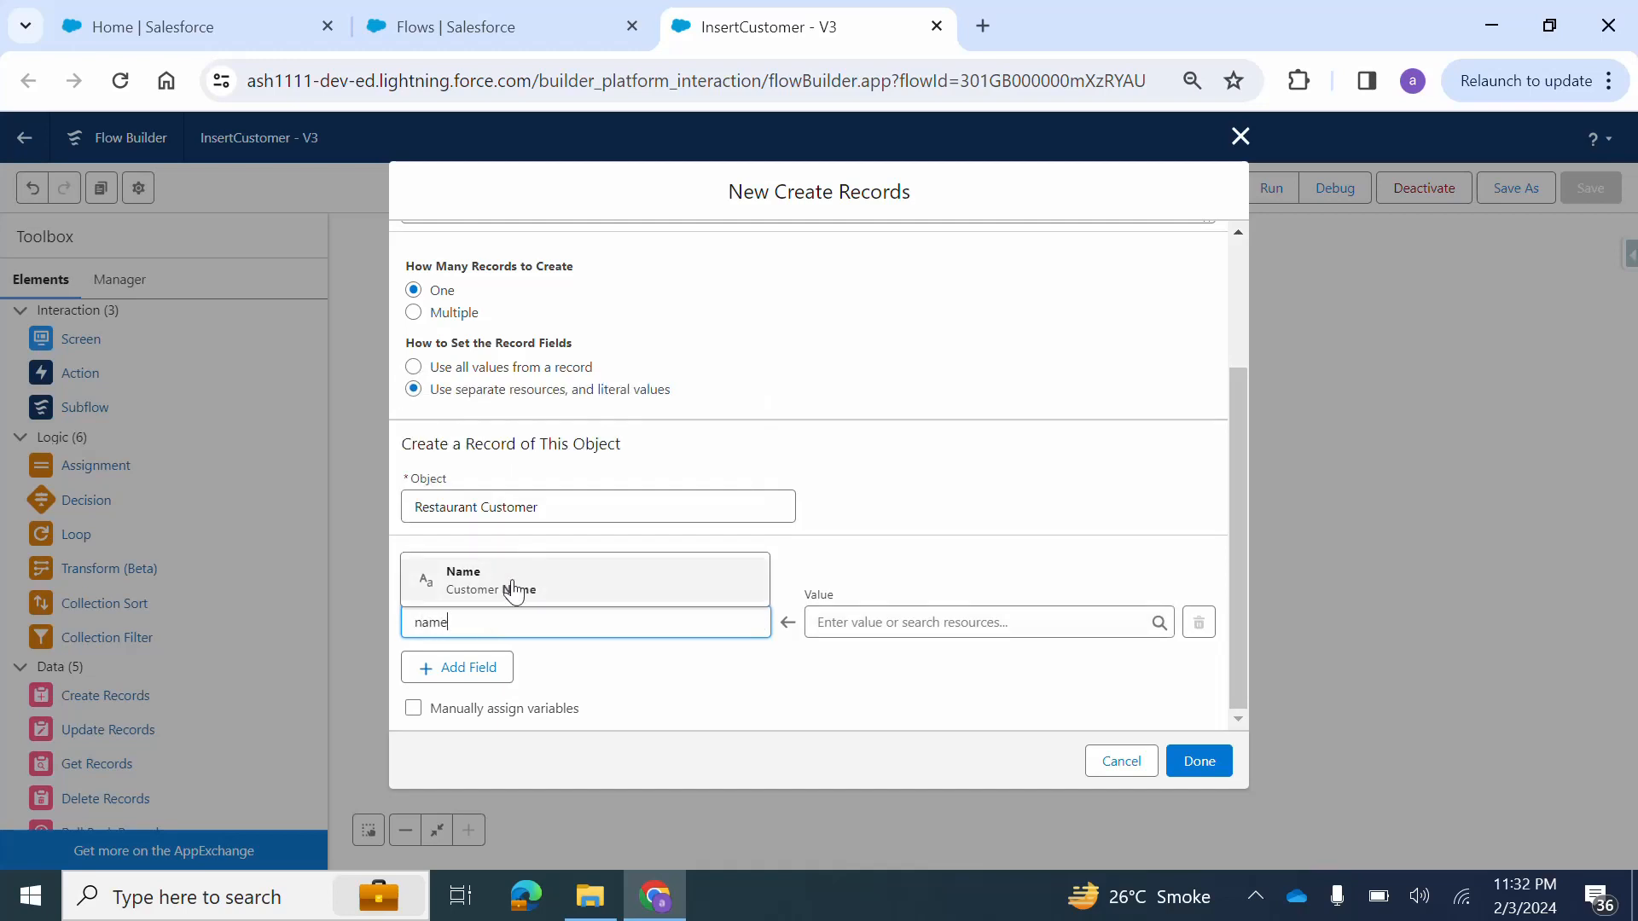
left_click(513, 590)
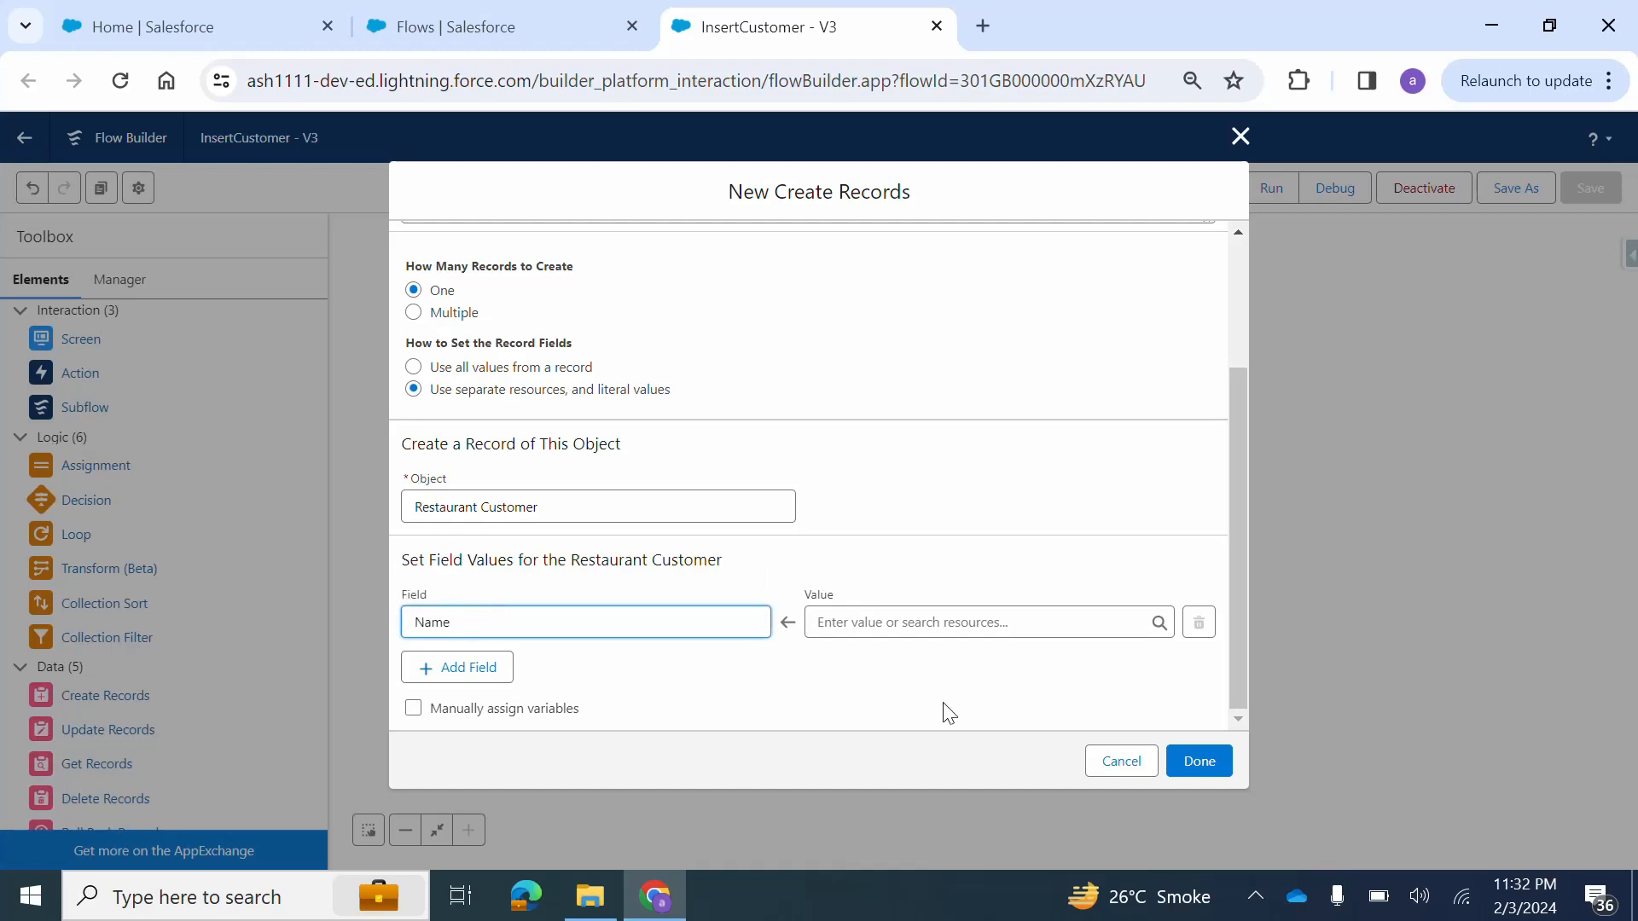
left_click(888, 622)
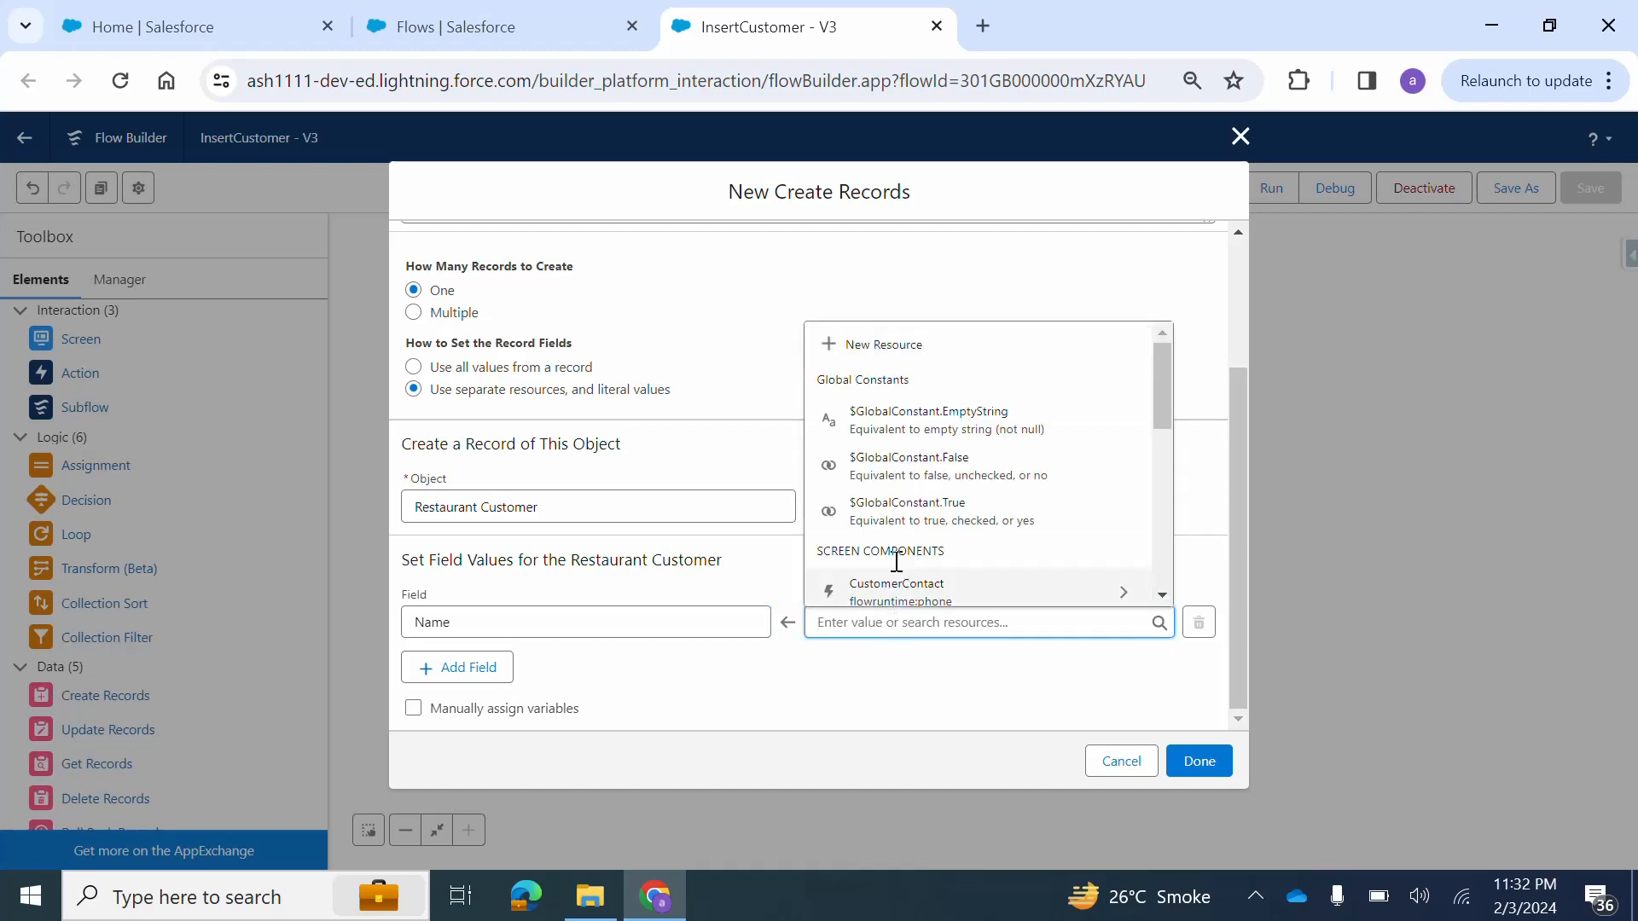
scroll(957, 541, "down", 1)
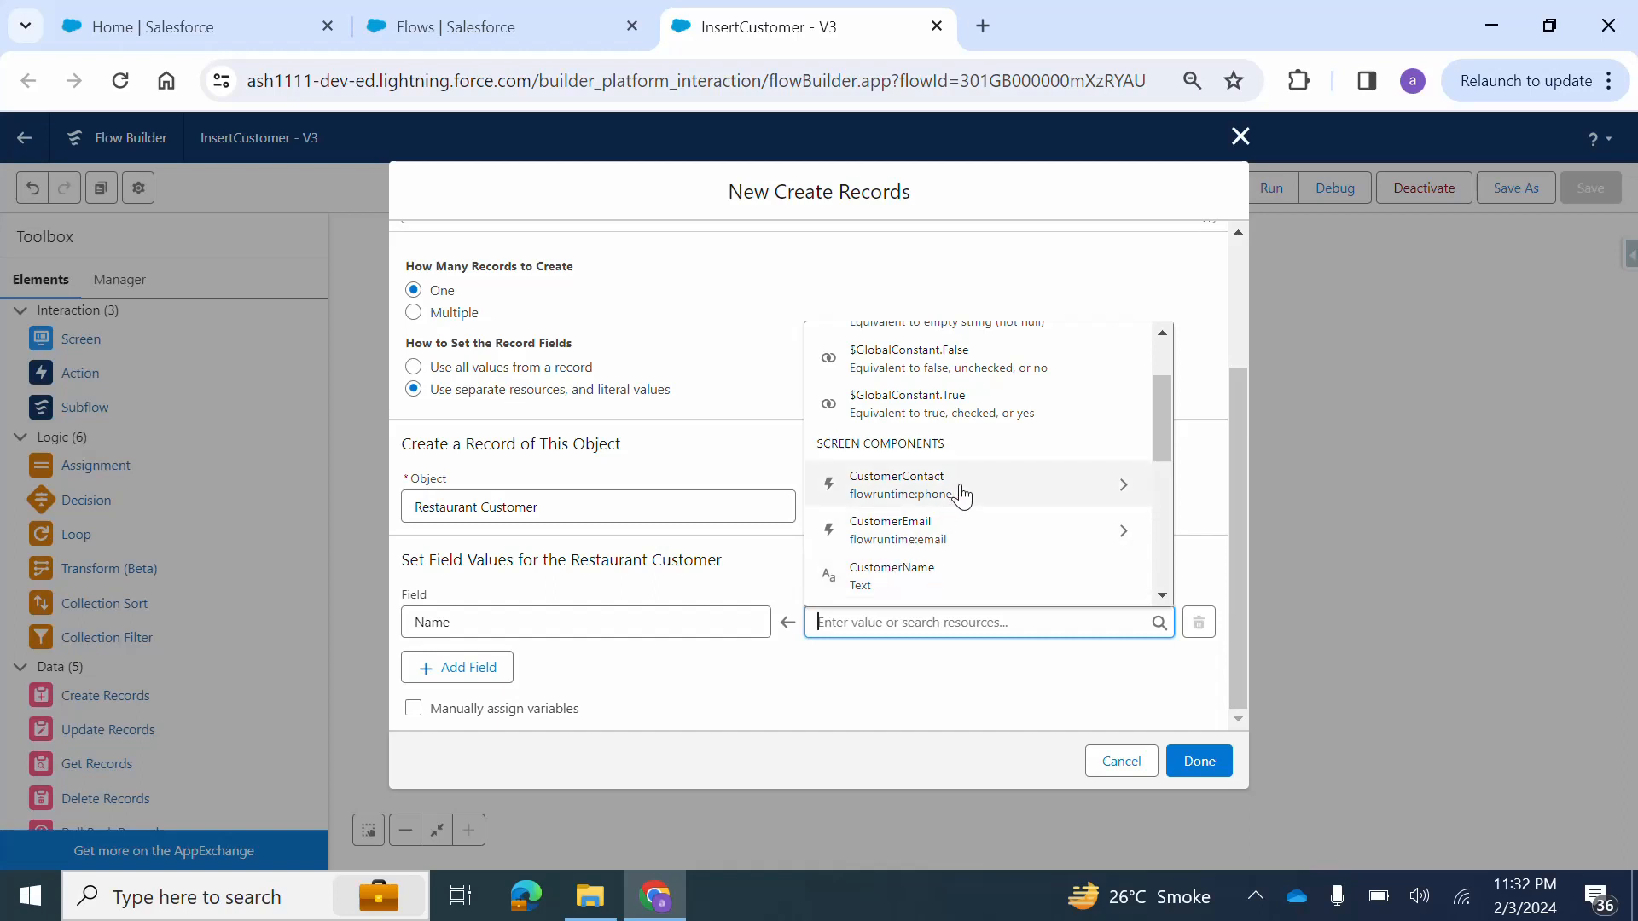
left_click(960, 583)
left_click(913, 636)
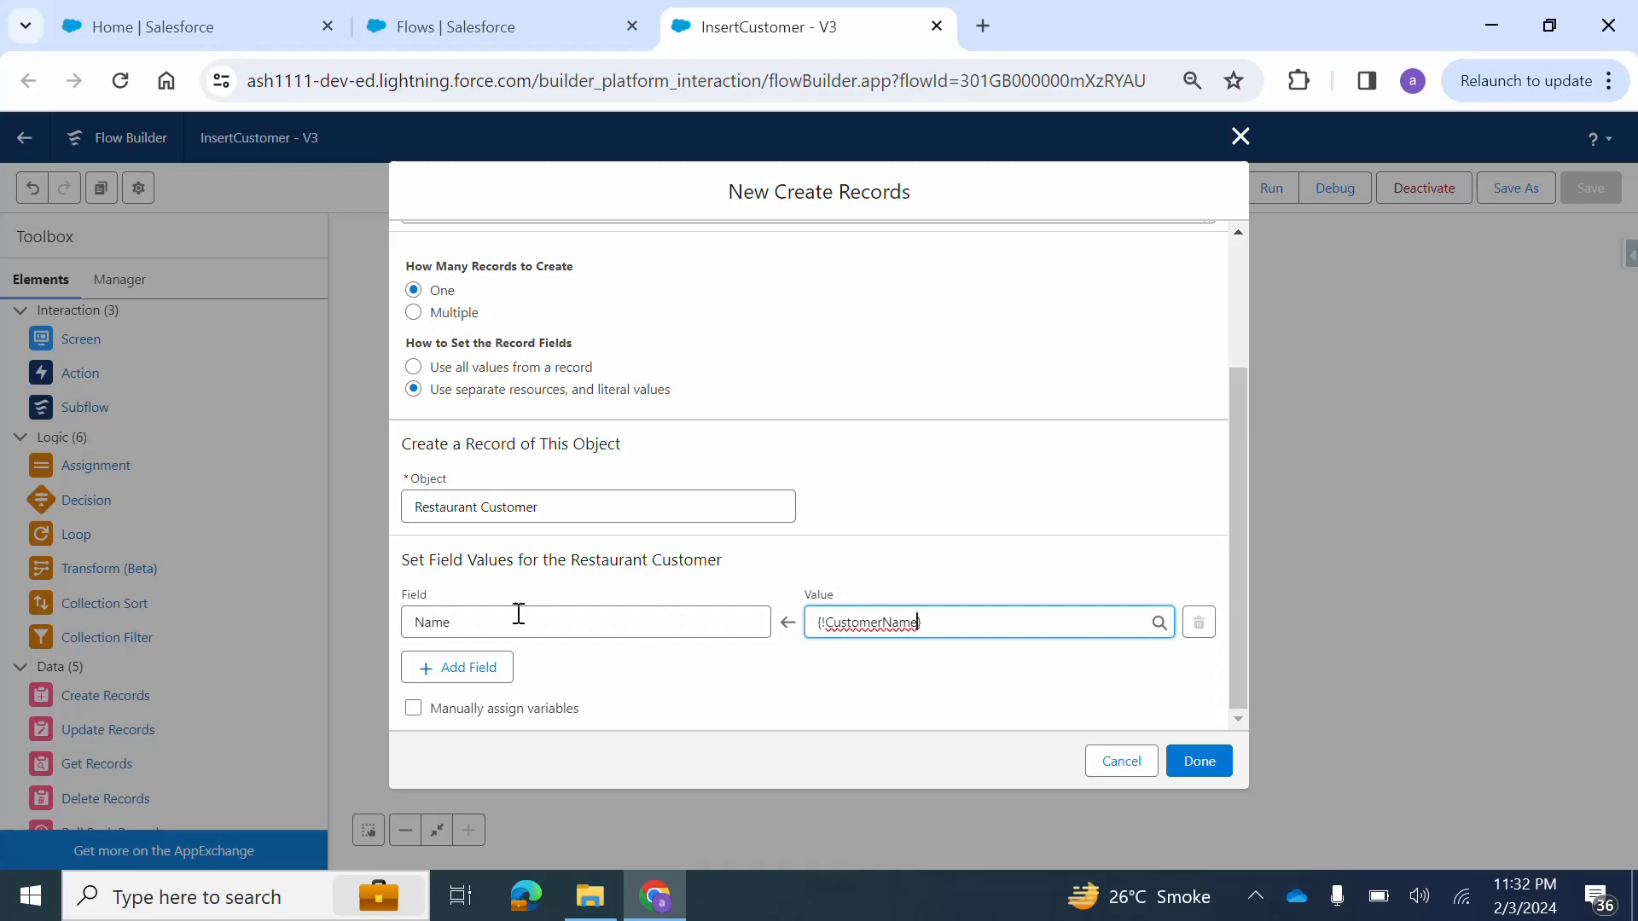
left_click(1239, 141)
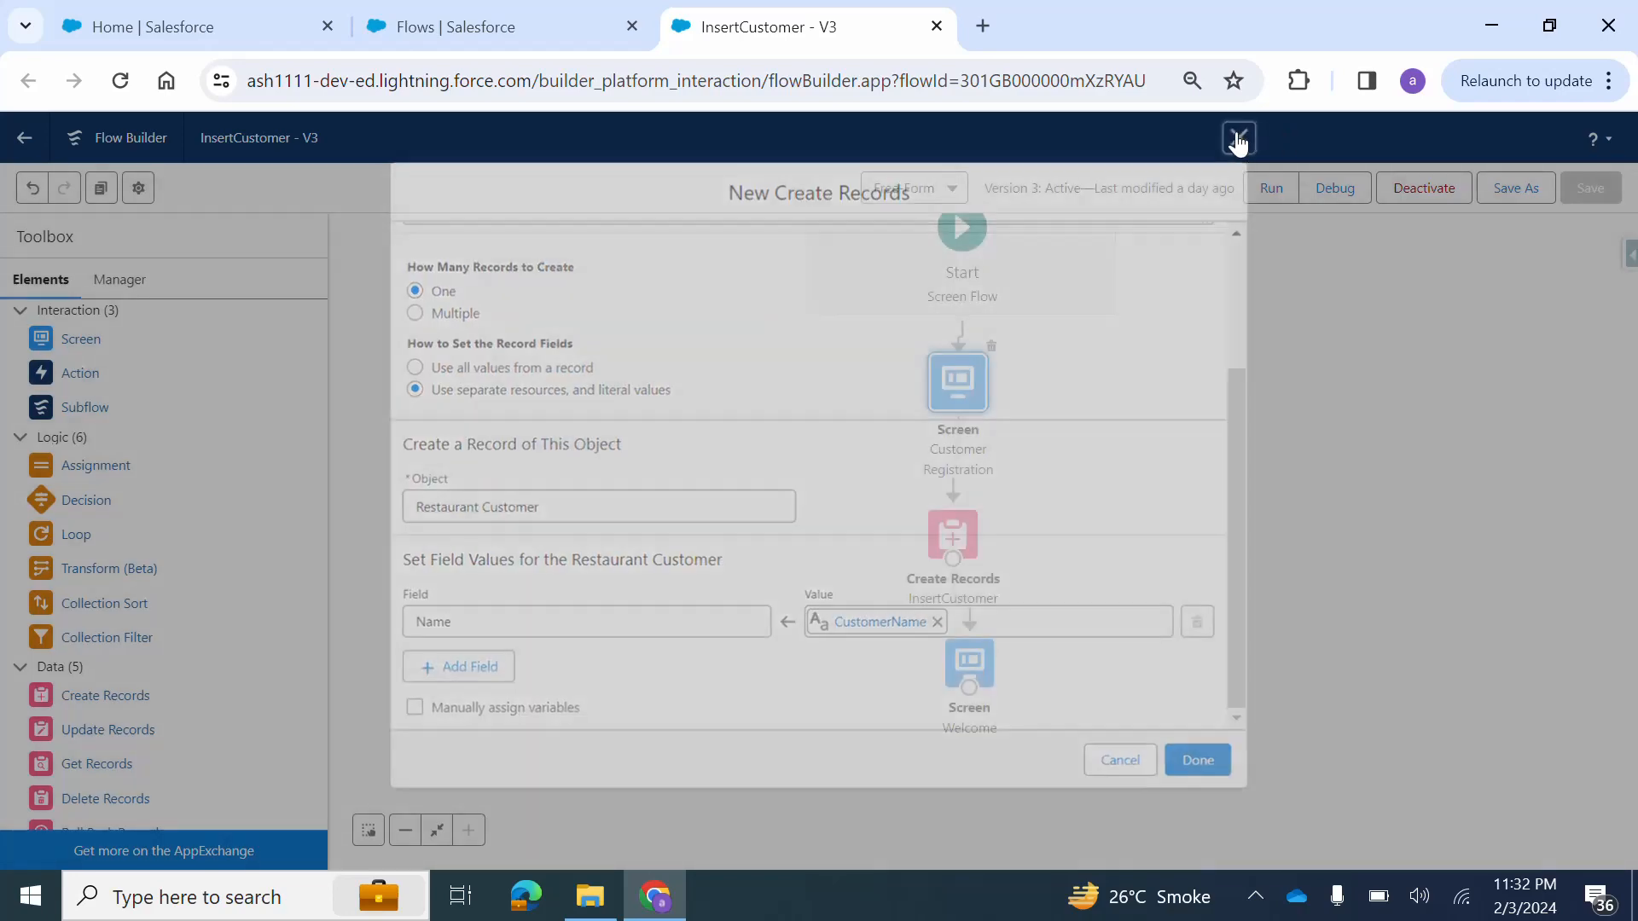
Examine the field-to-component mappings in the existing InsertCustomer Create Records element and close it unchanged.
double_click(970, 535)
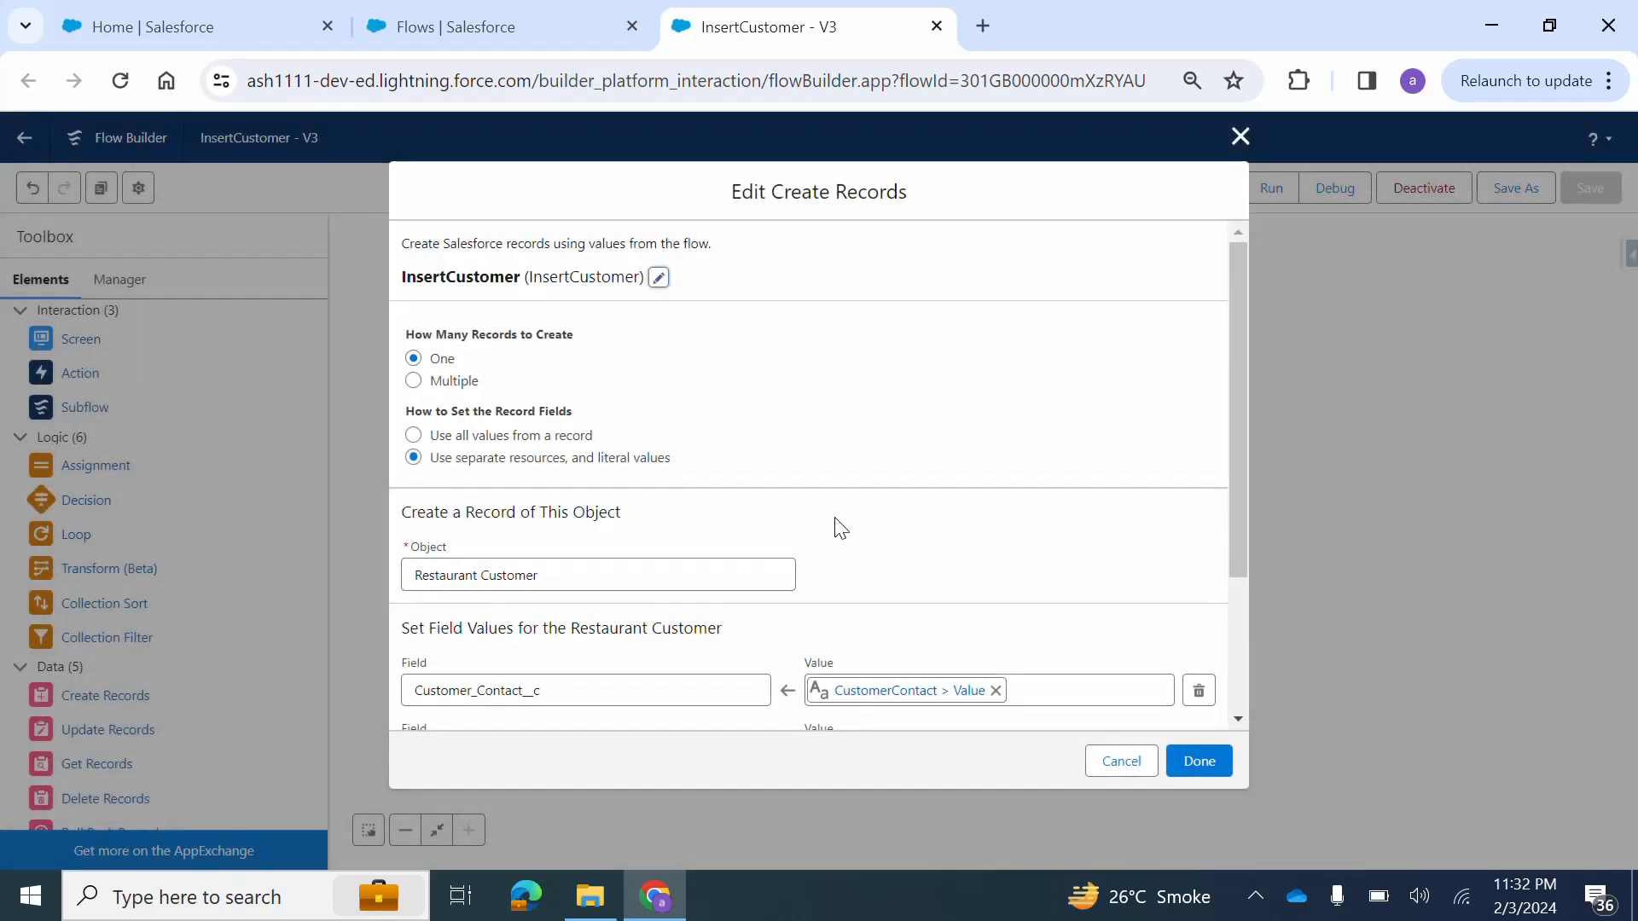
scroll(833, 529, "down", 3)
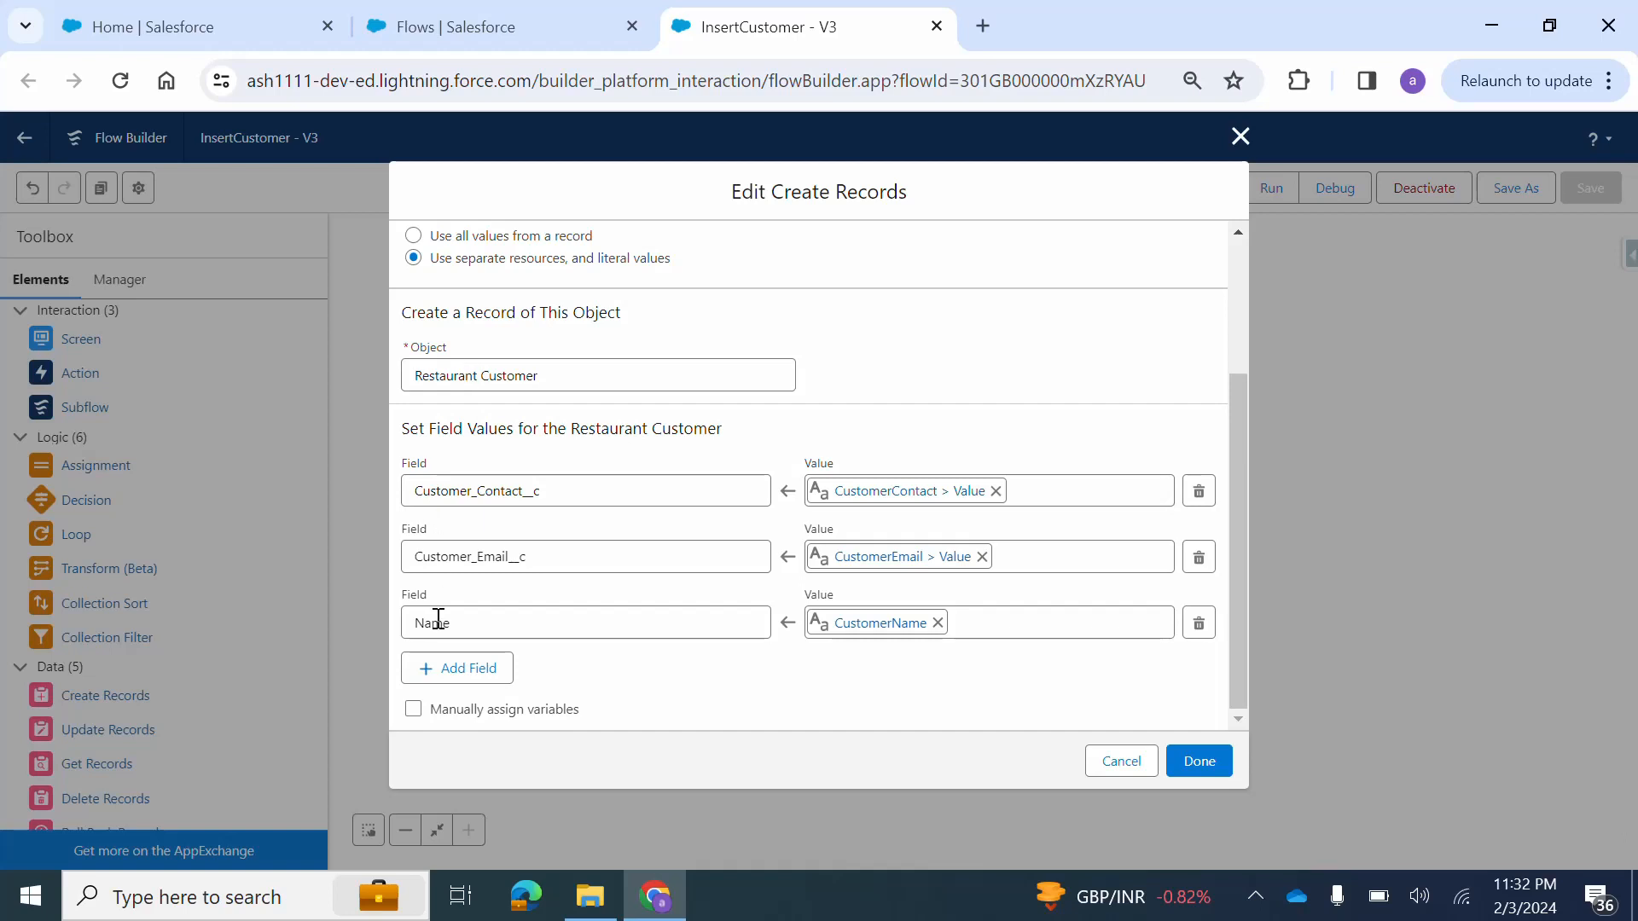
left_click(871, 631)
double_click(872, 624)
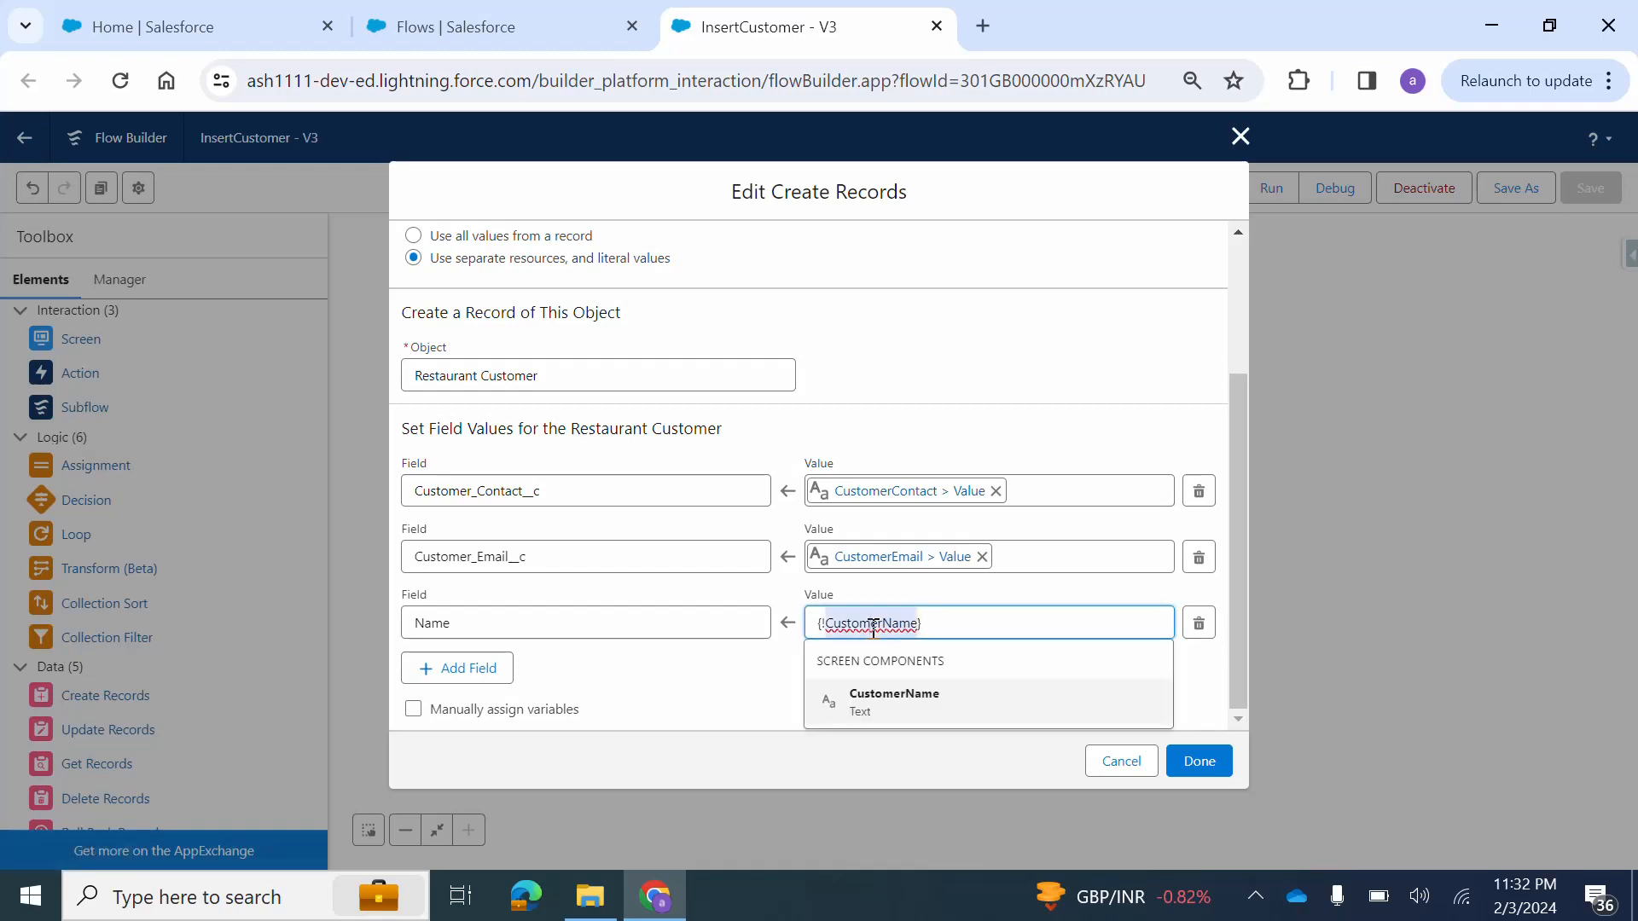
left_click(717, 683)
left_click(1240, 136)
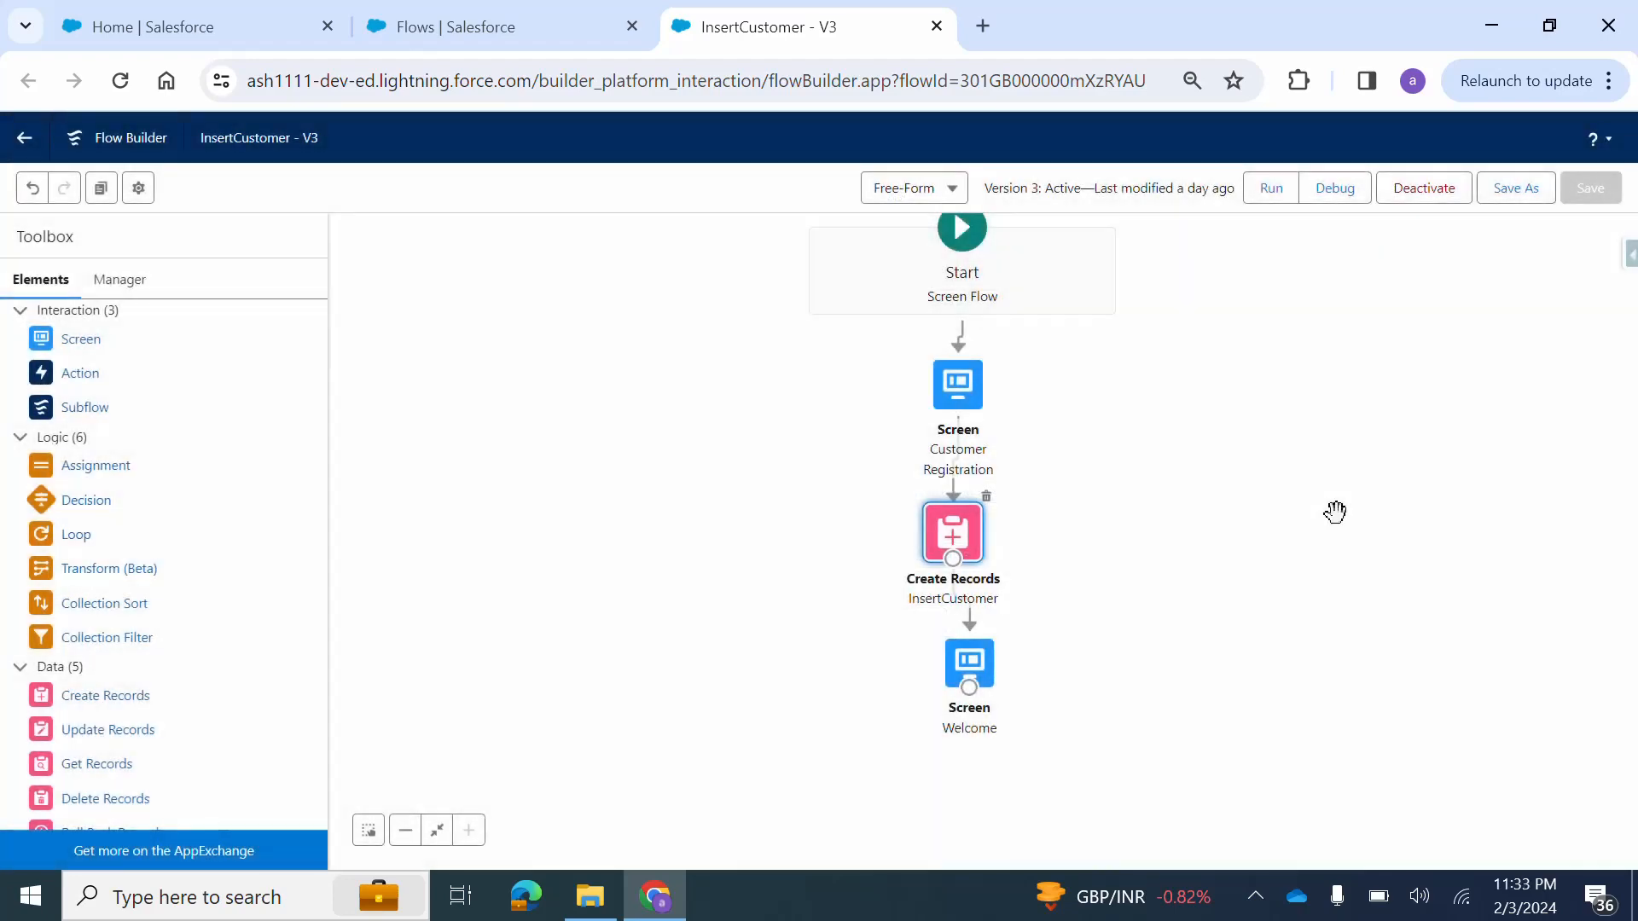
Open the flow's Welcome screen element and inspect its thank-you Display Text component.
left_click_drag(1268, 567, 1204, 463)
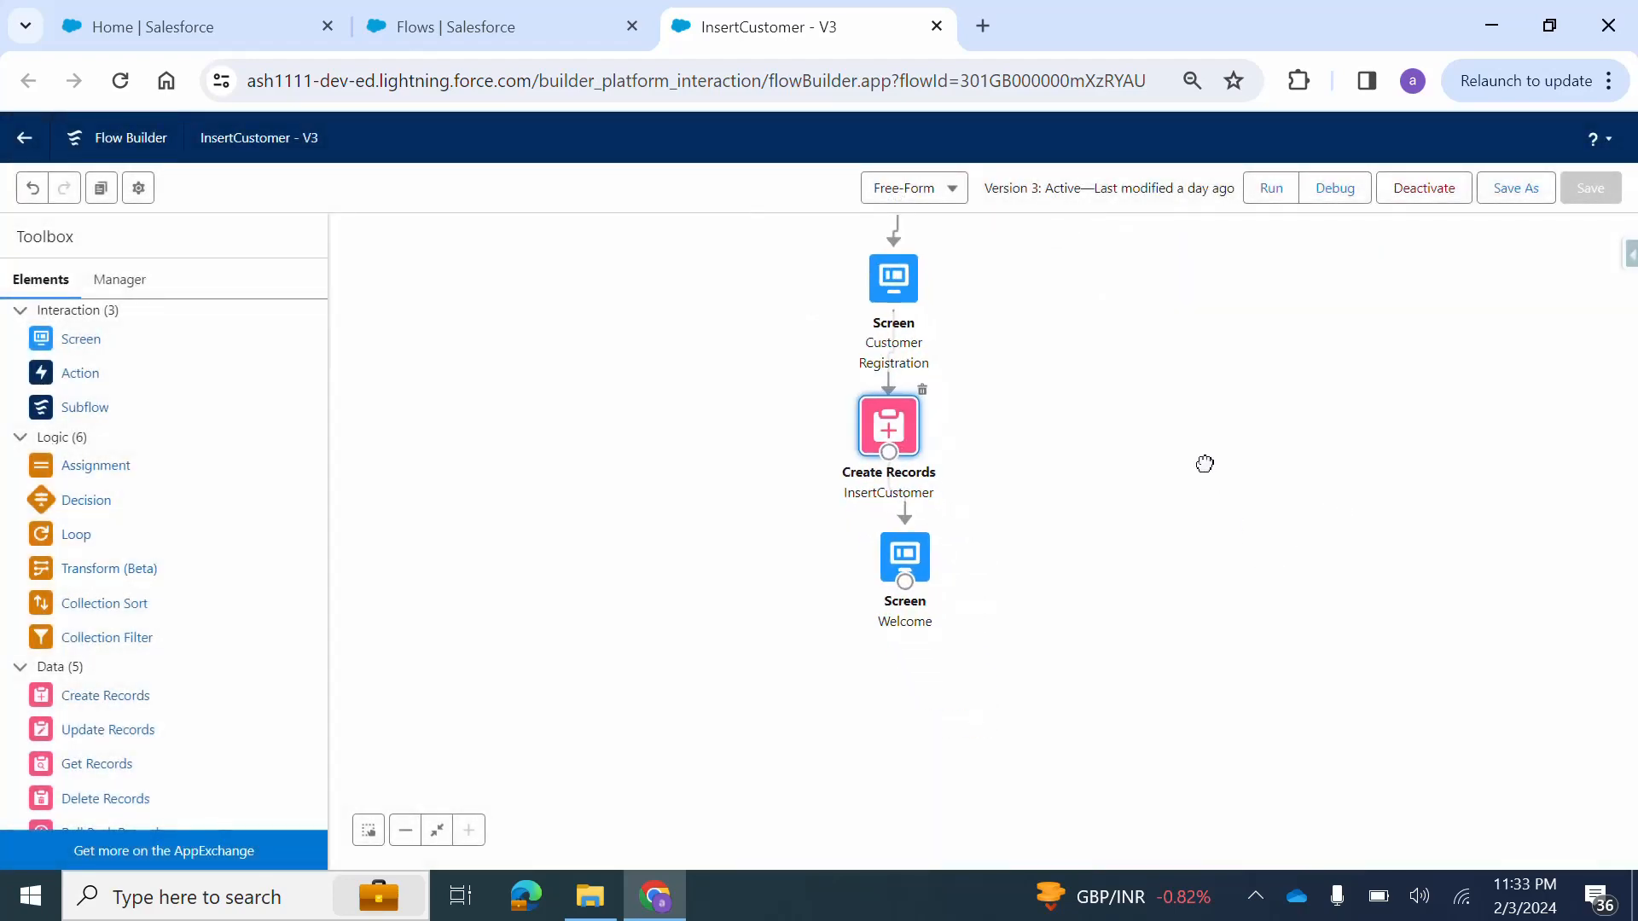
double_click(902, 559)
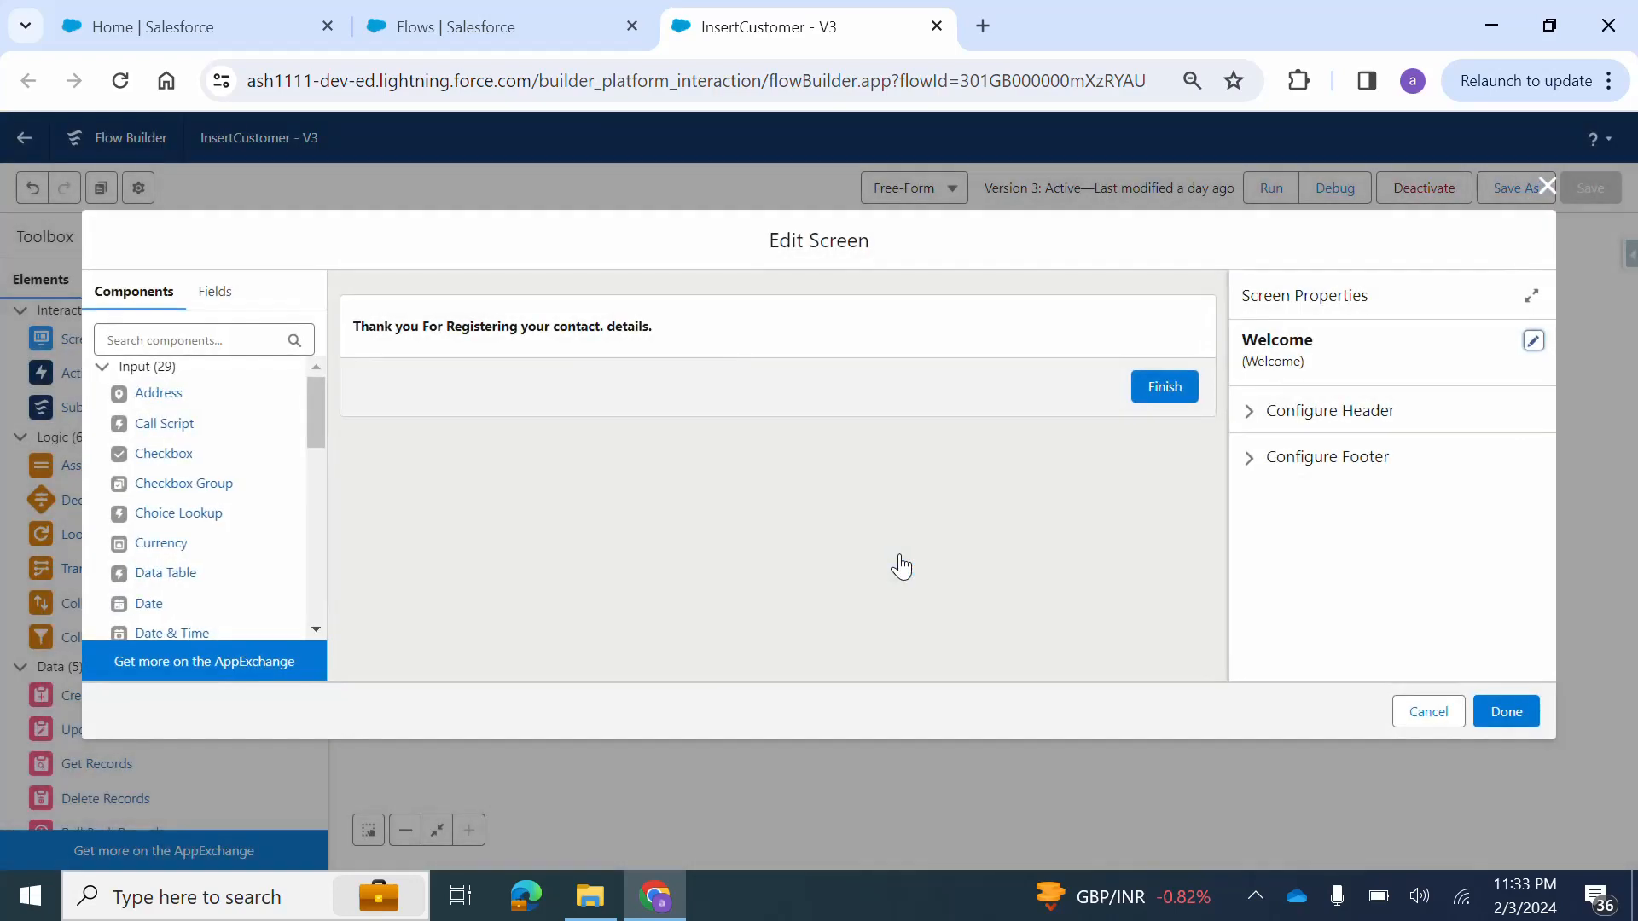
left_click(586, 326)
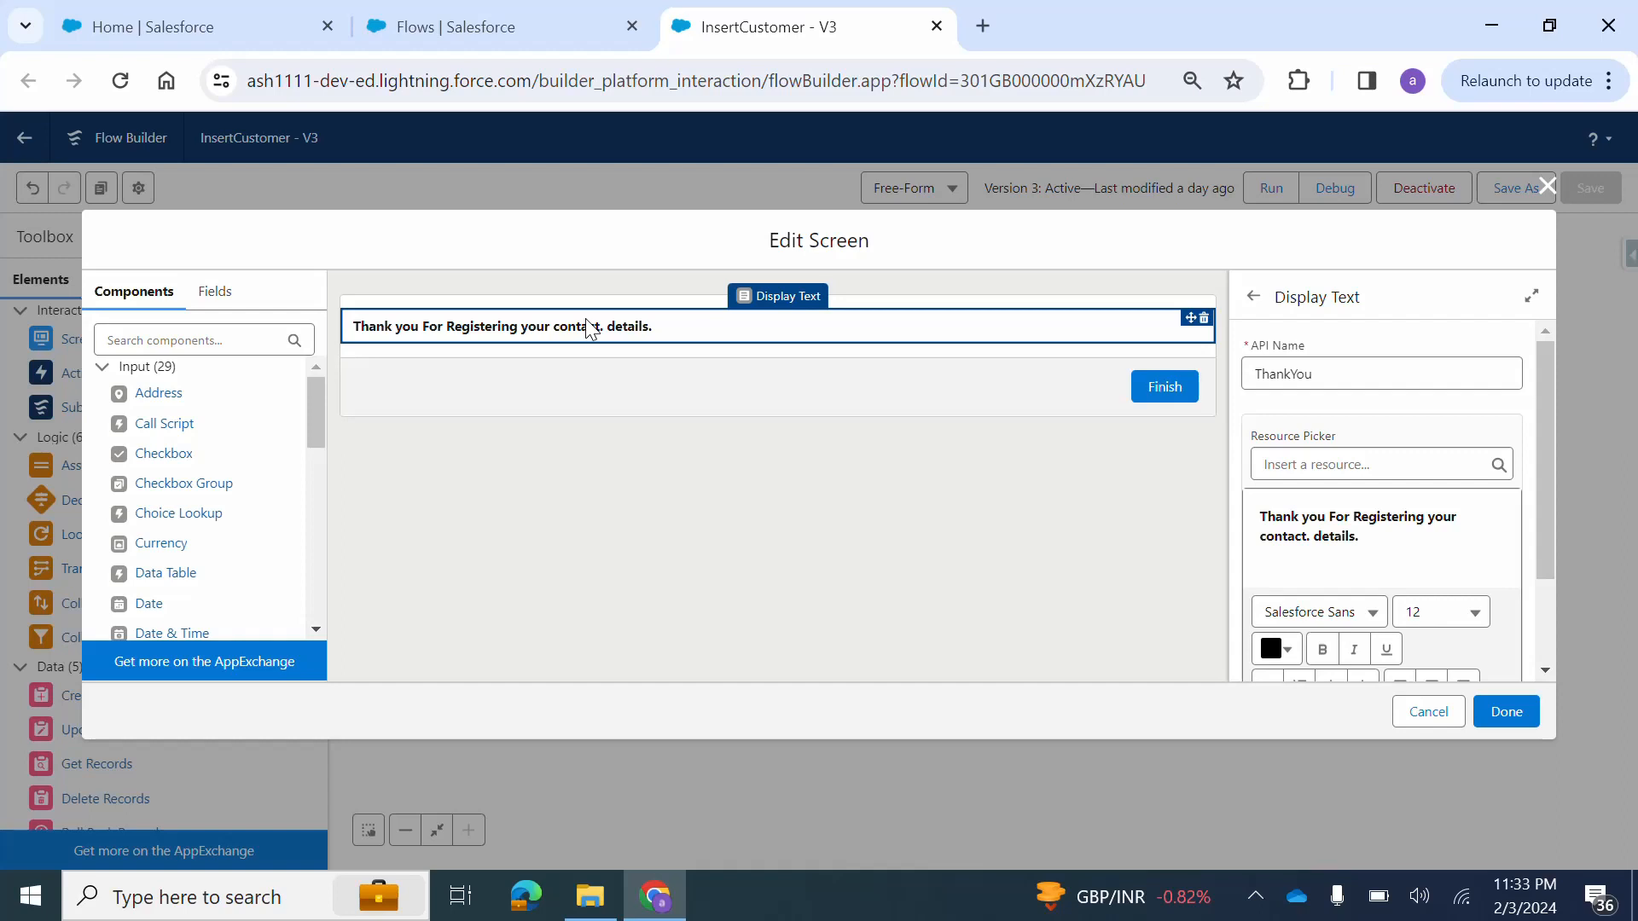
Search the screen components for "disp", add a Display Text below the thank-you message, and delete that new component.
left_click(162, 366)
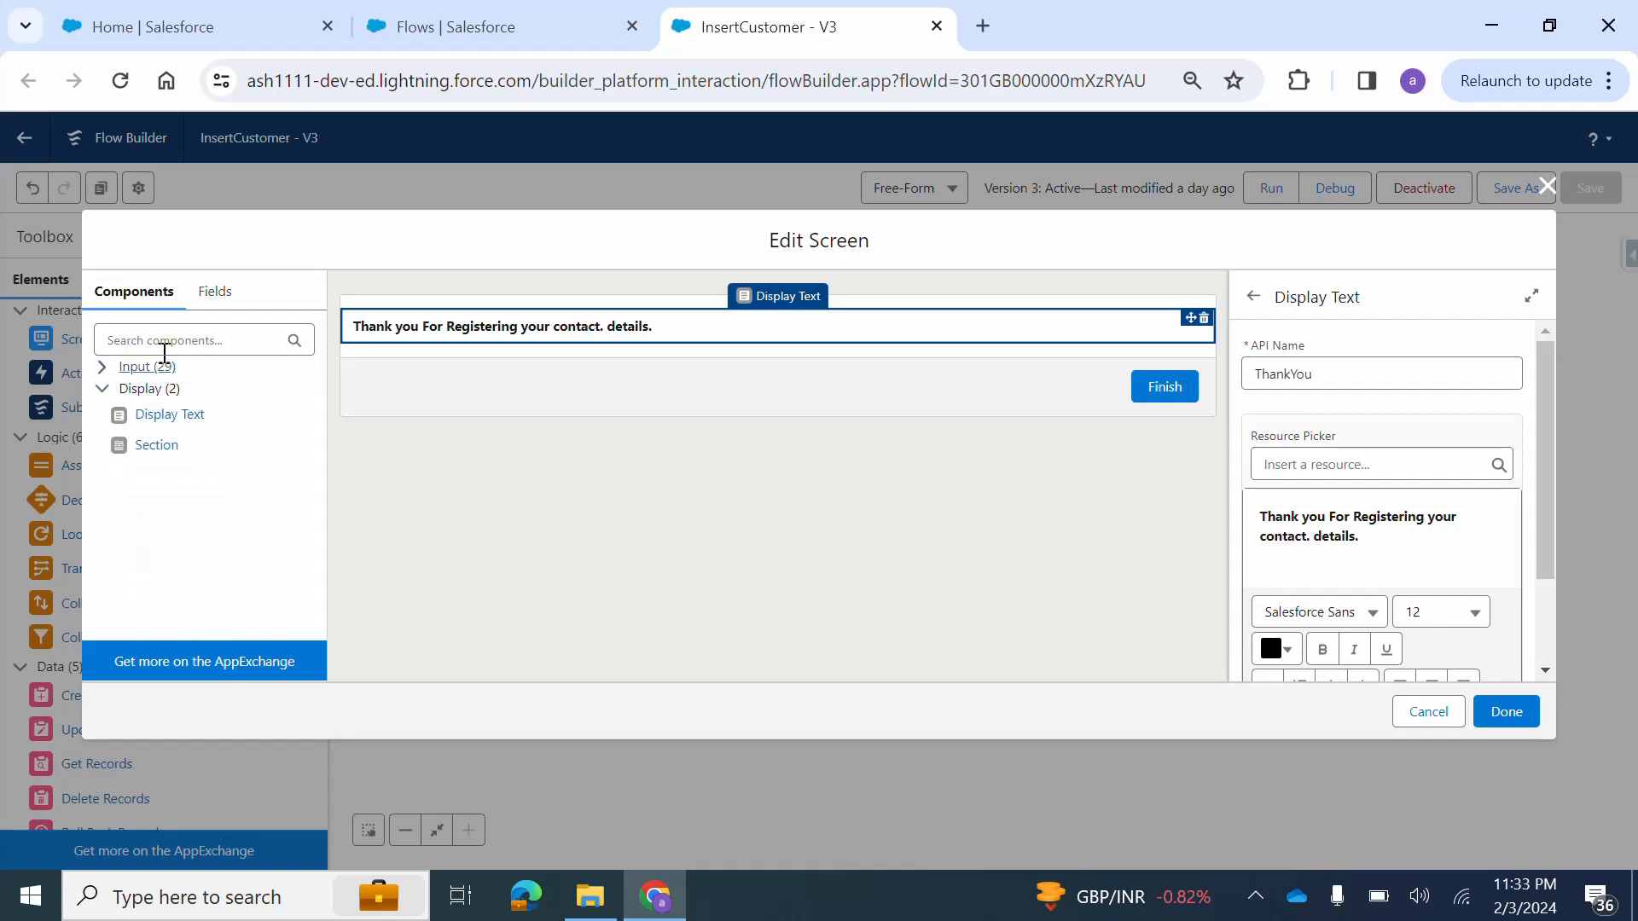
left_click(164, 350)
type("disp")
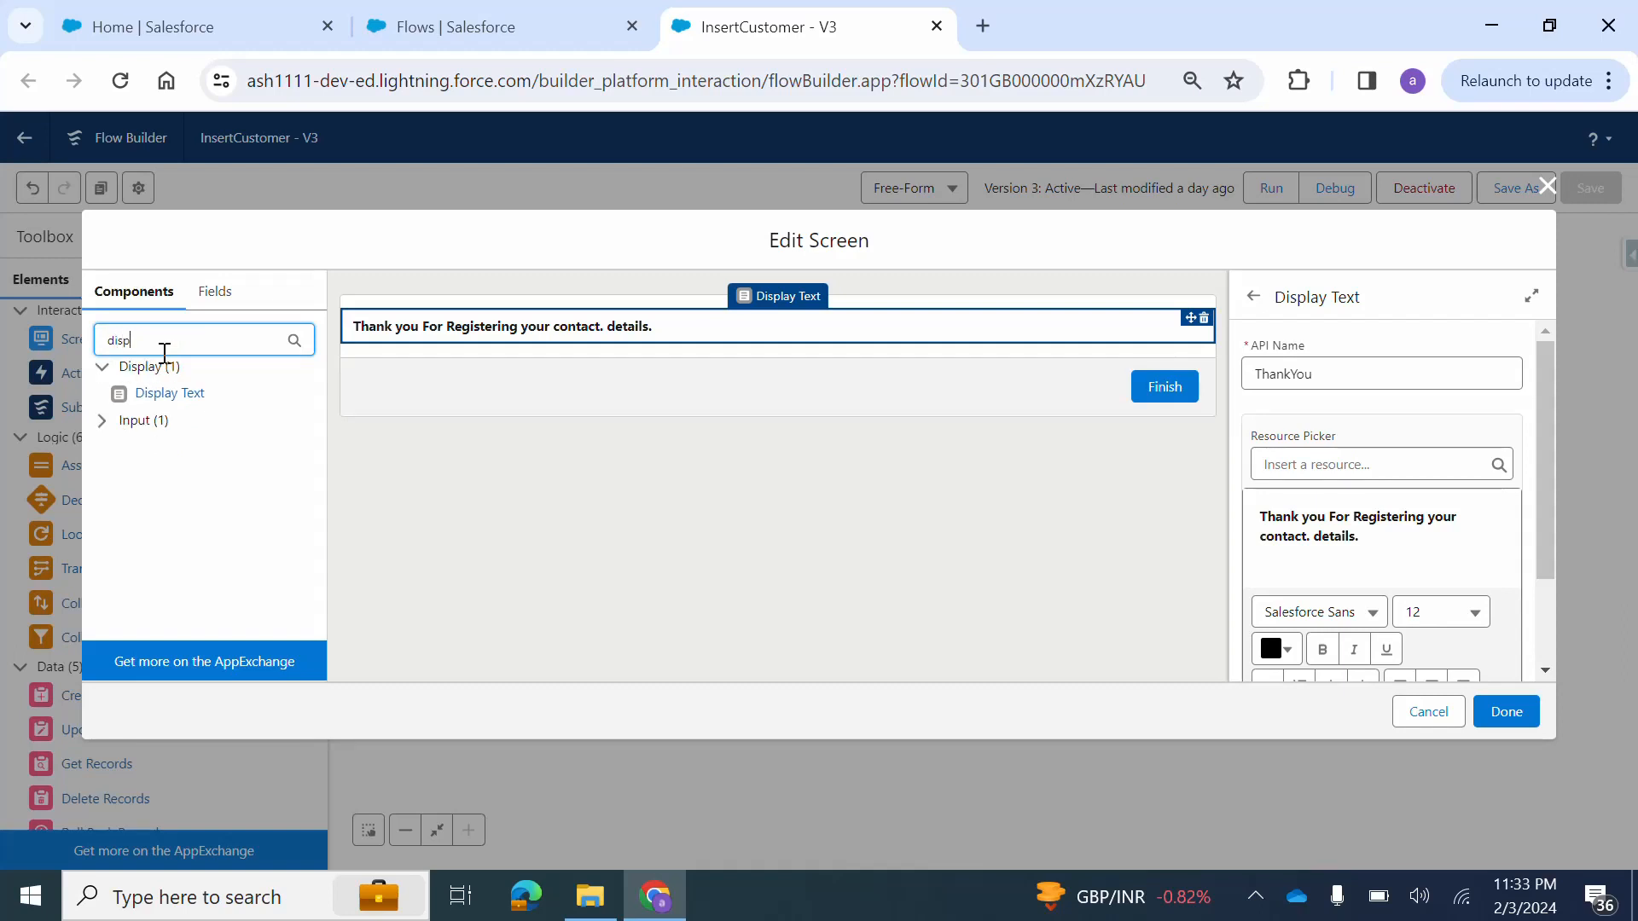
left_click_drag(161, 394, 488, 351)
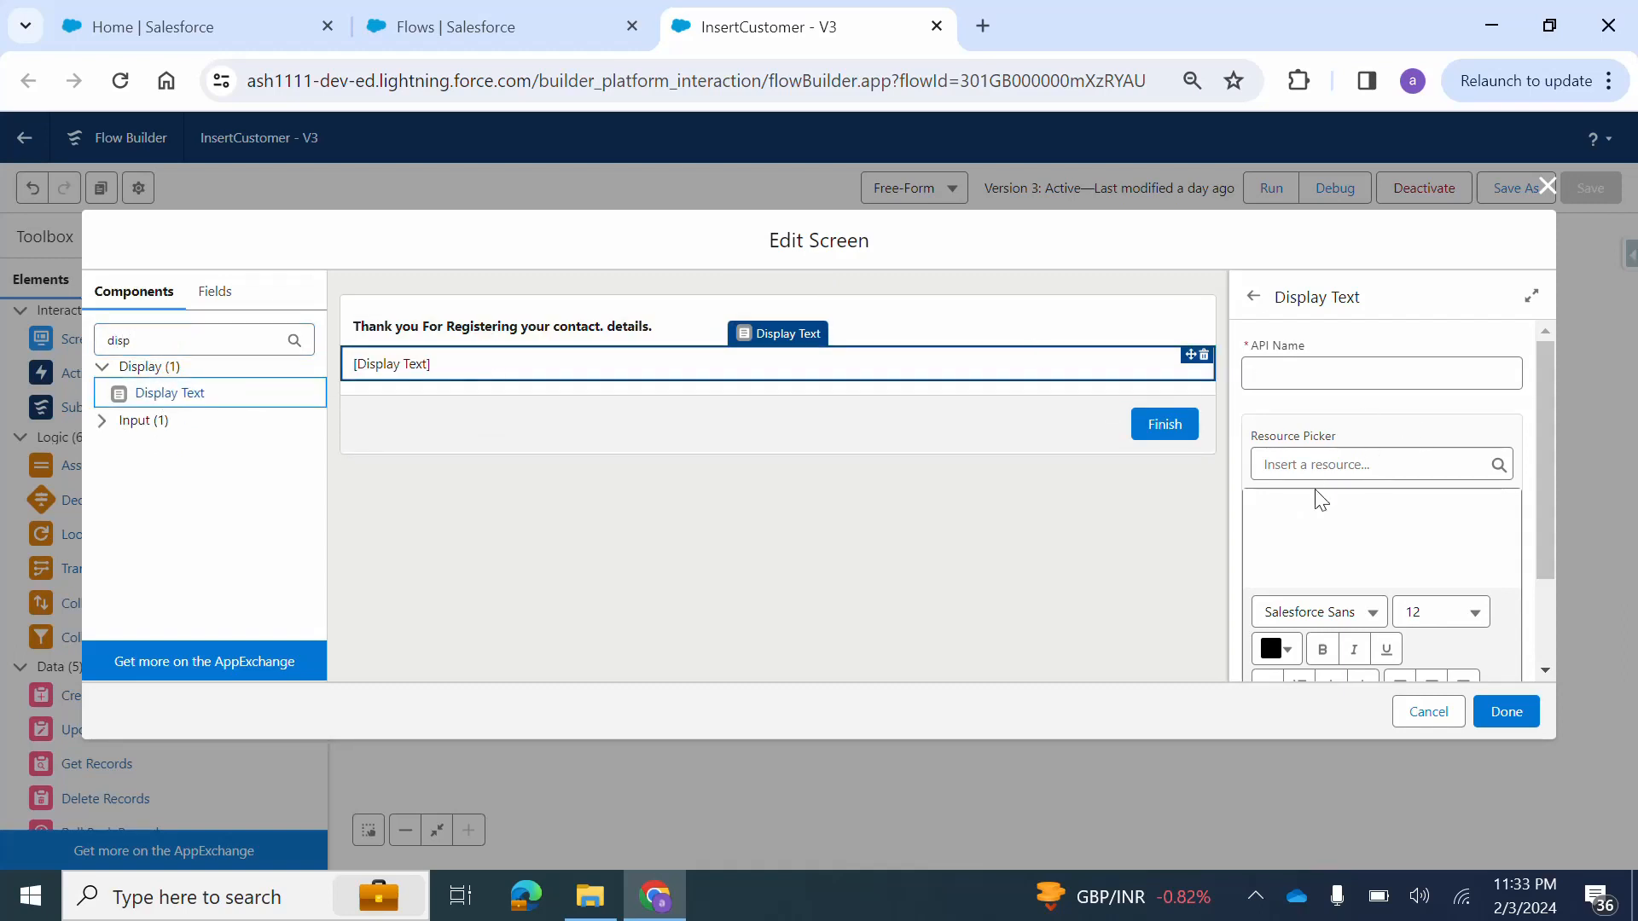
left_click(1203, 355)
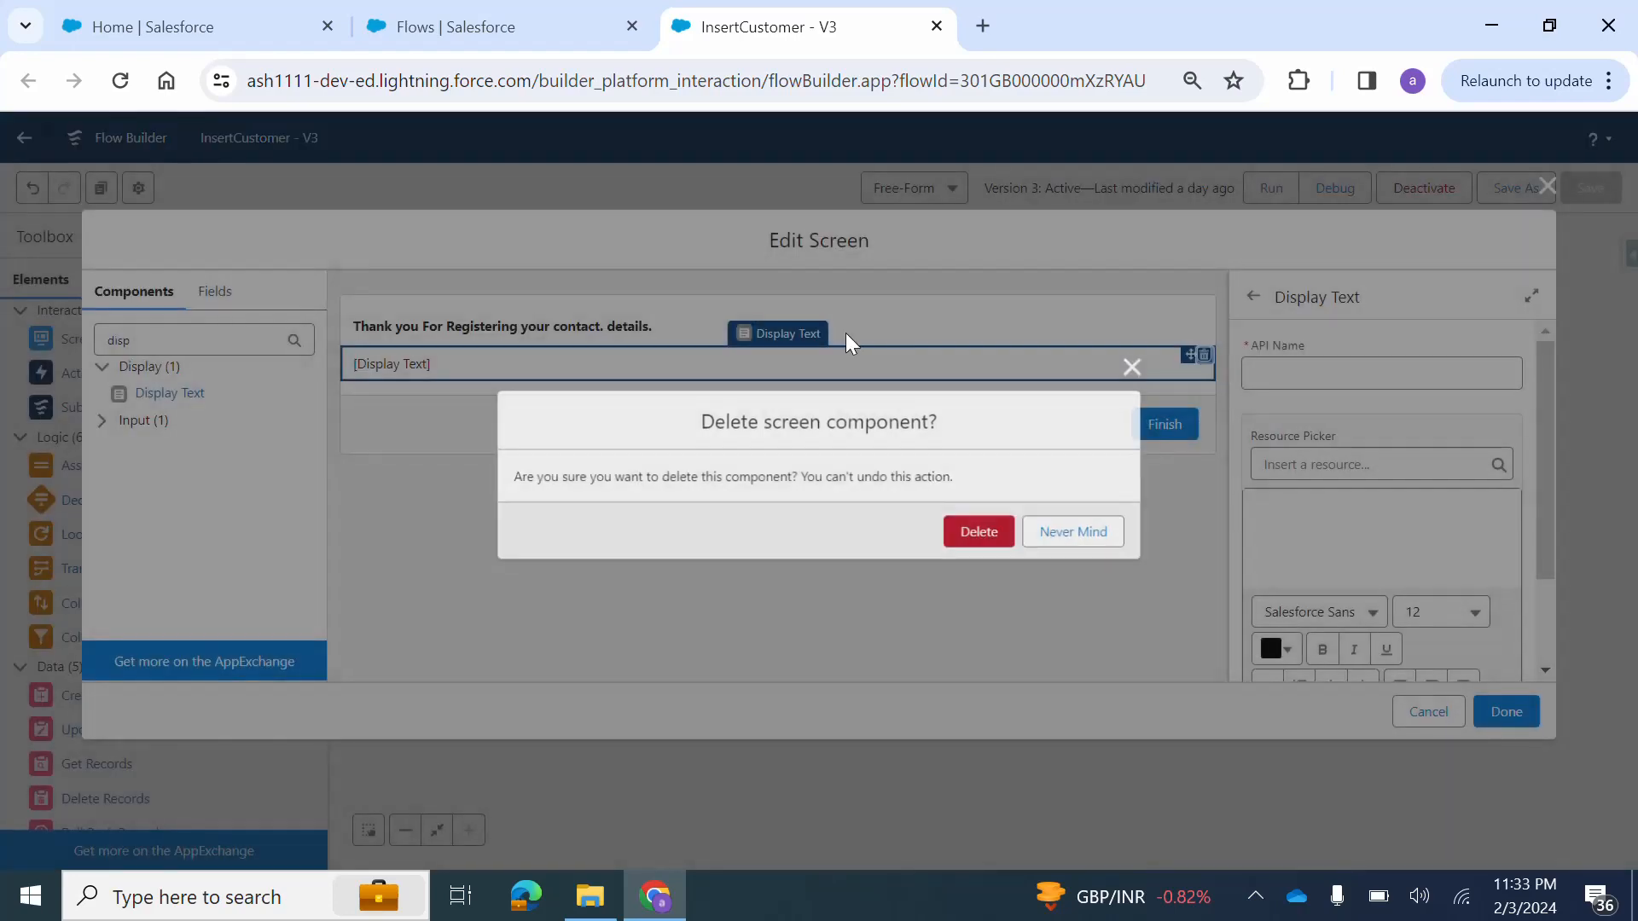
left_click(974, 527)
Examine the ThankYou component's text and formatting options, and close the Welcome screen without changing it.
left_click(601, 326)
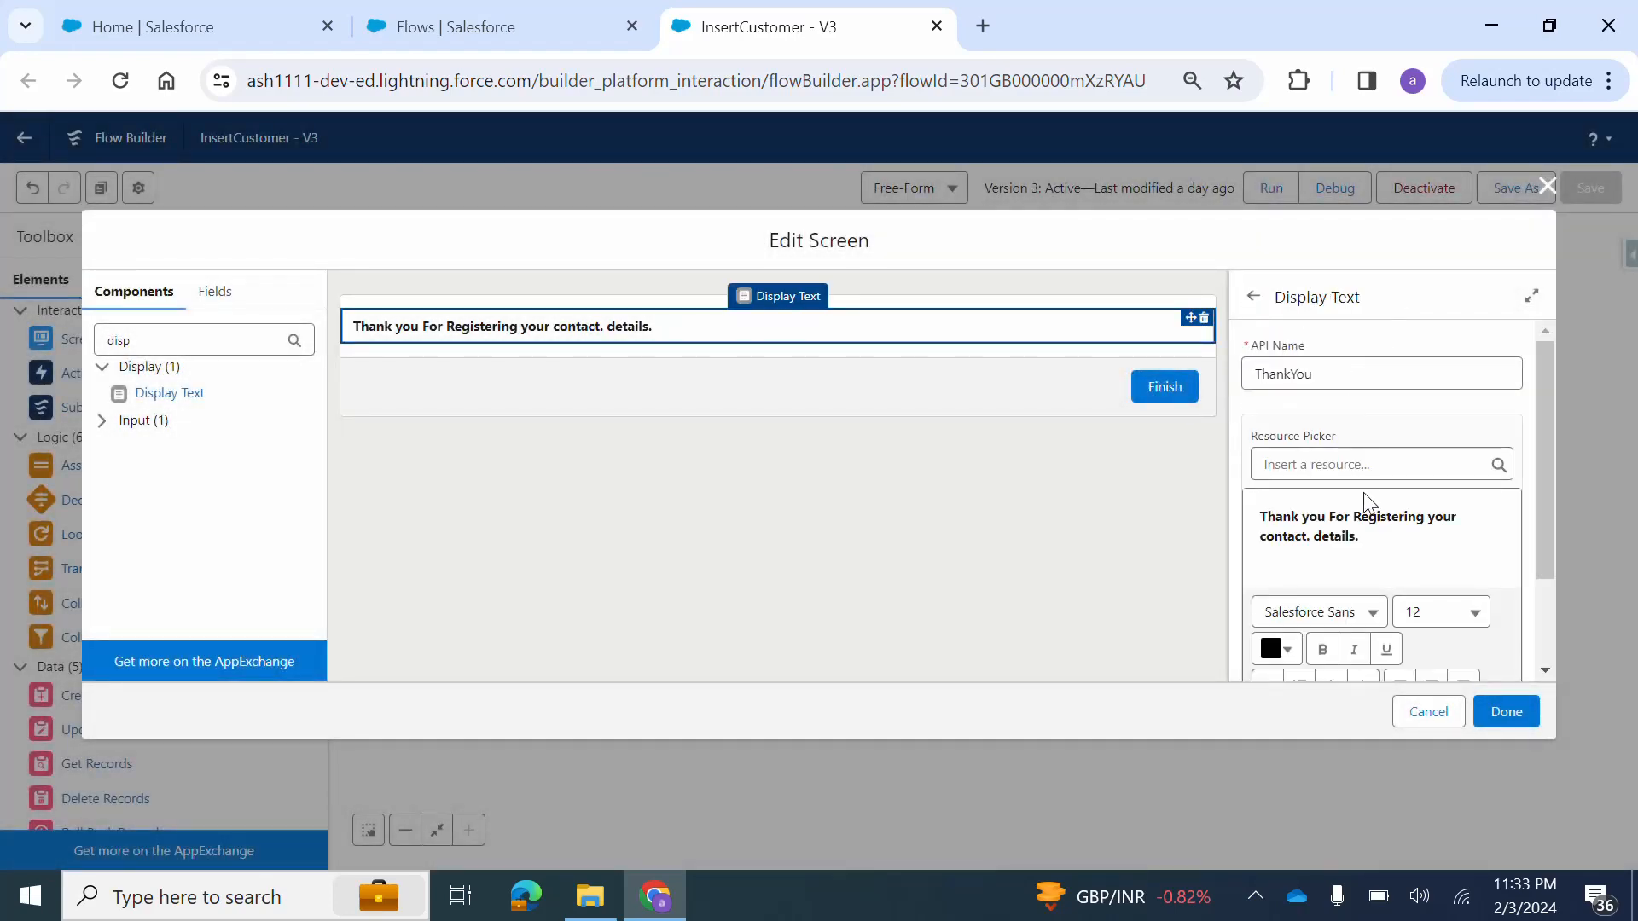
scroll(1387, 528, "down", 1)
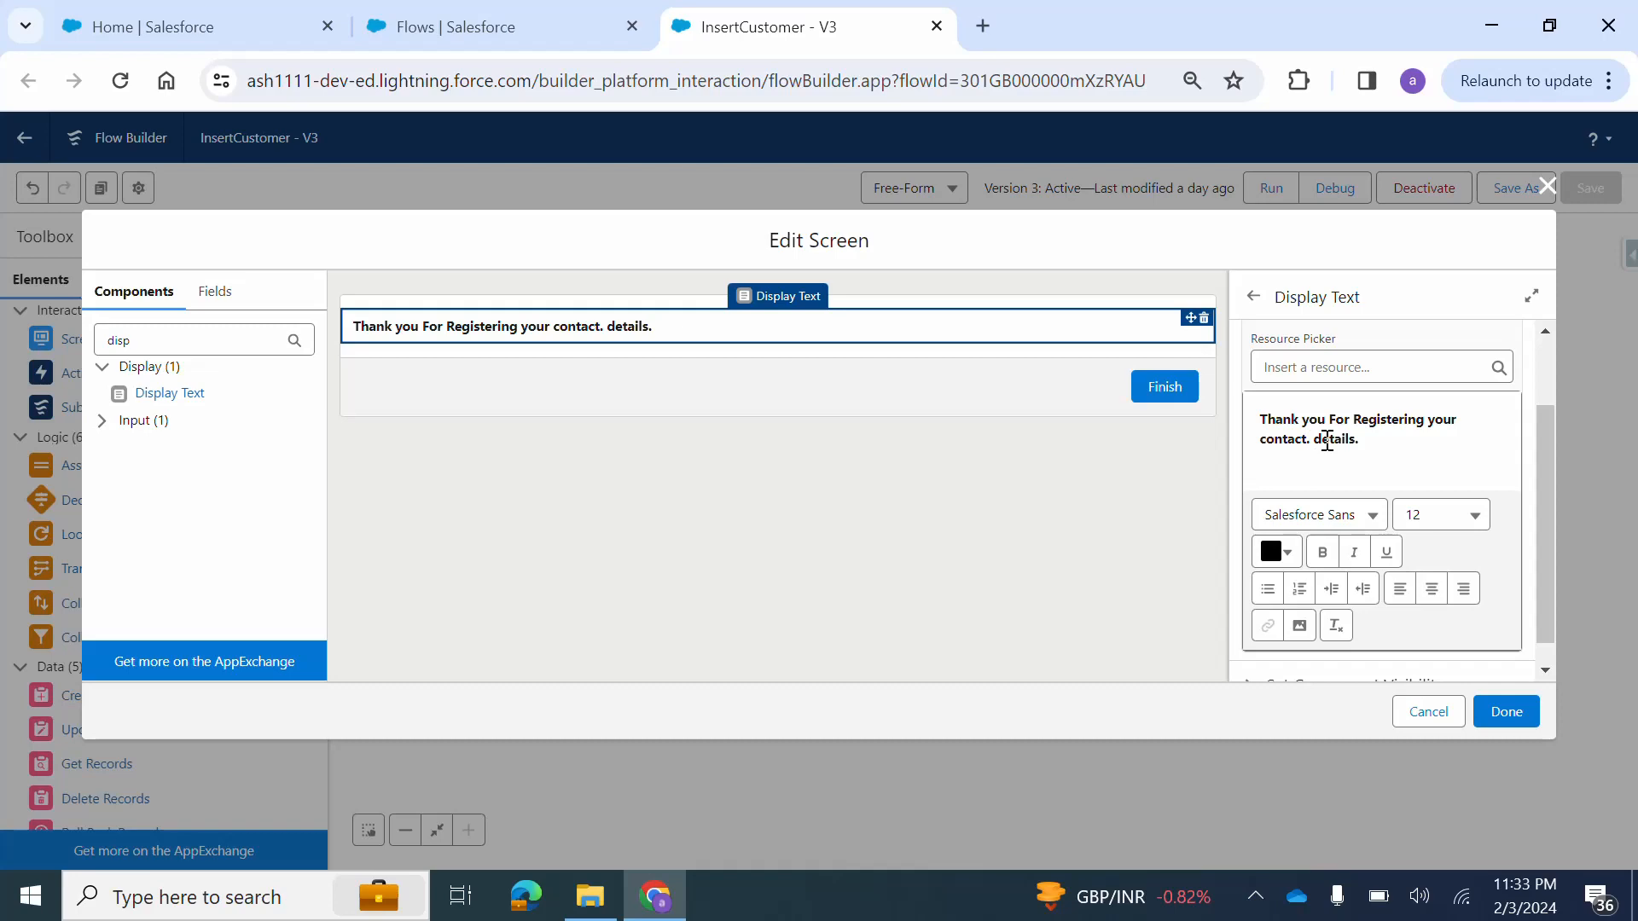
left_click(1546, 186)
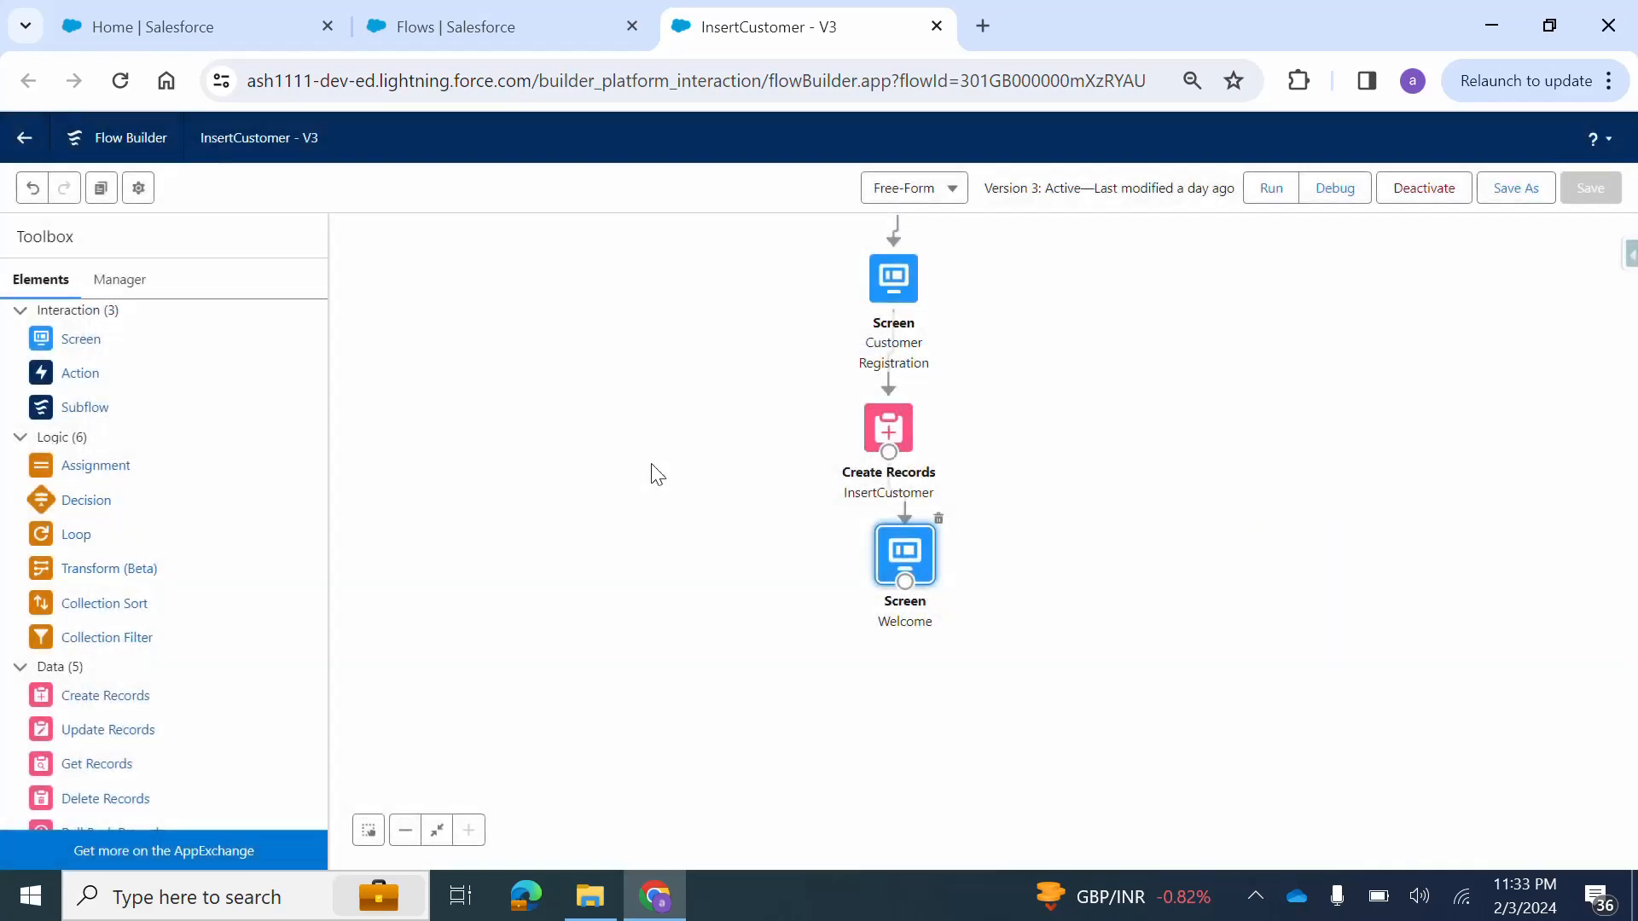
left_click_drag(647, 464, 639, 630)
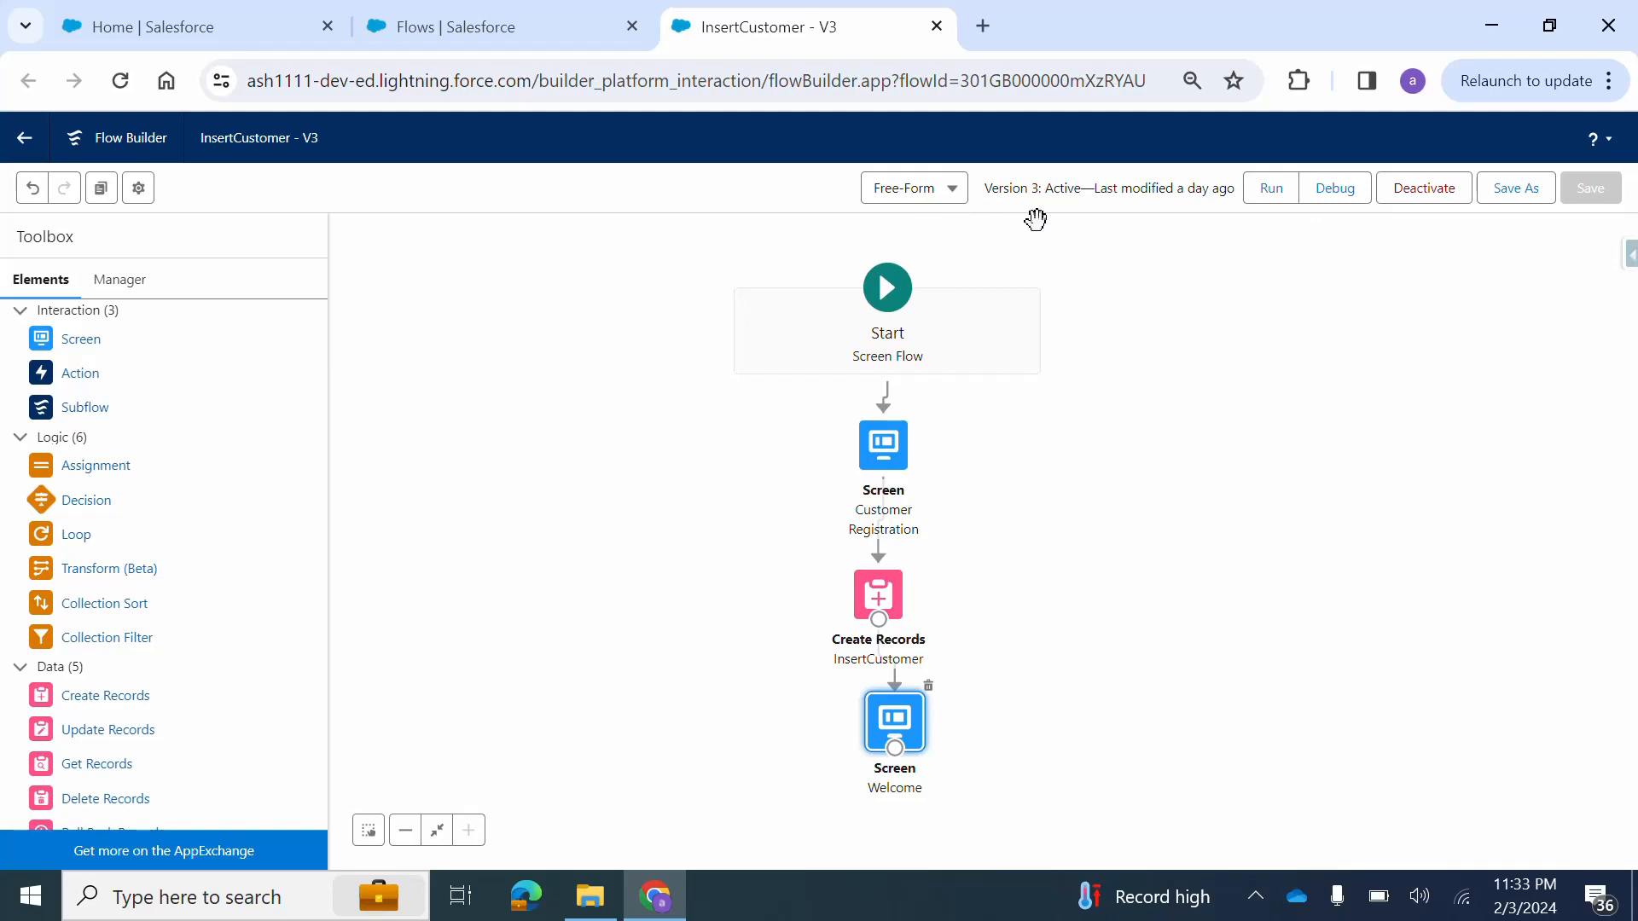
View the InsertCustomer flow's details and versions from the Flows list, and return to the HappyBee Restaurant home page.
left_click(382, 16)
scroll(493, 536, "down", 3)
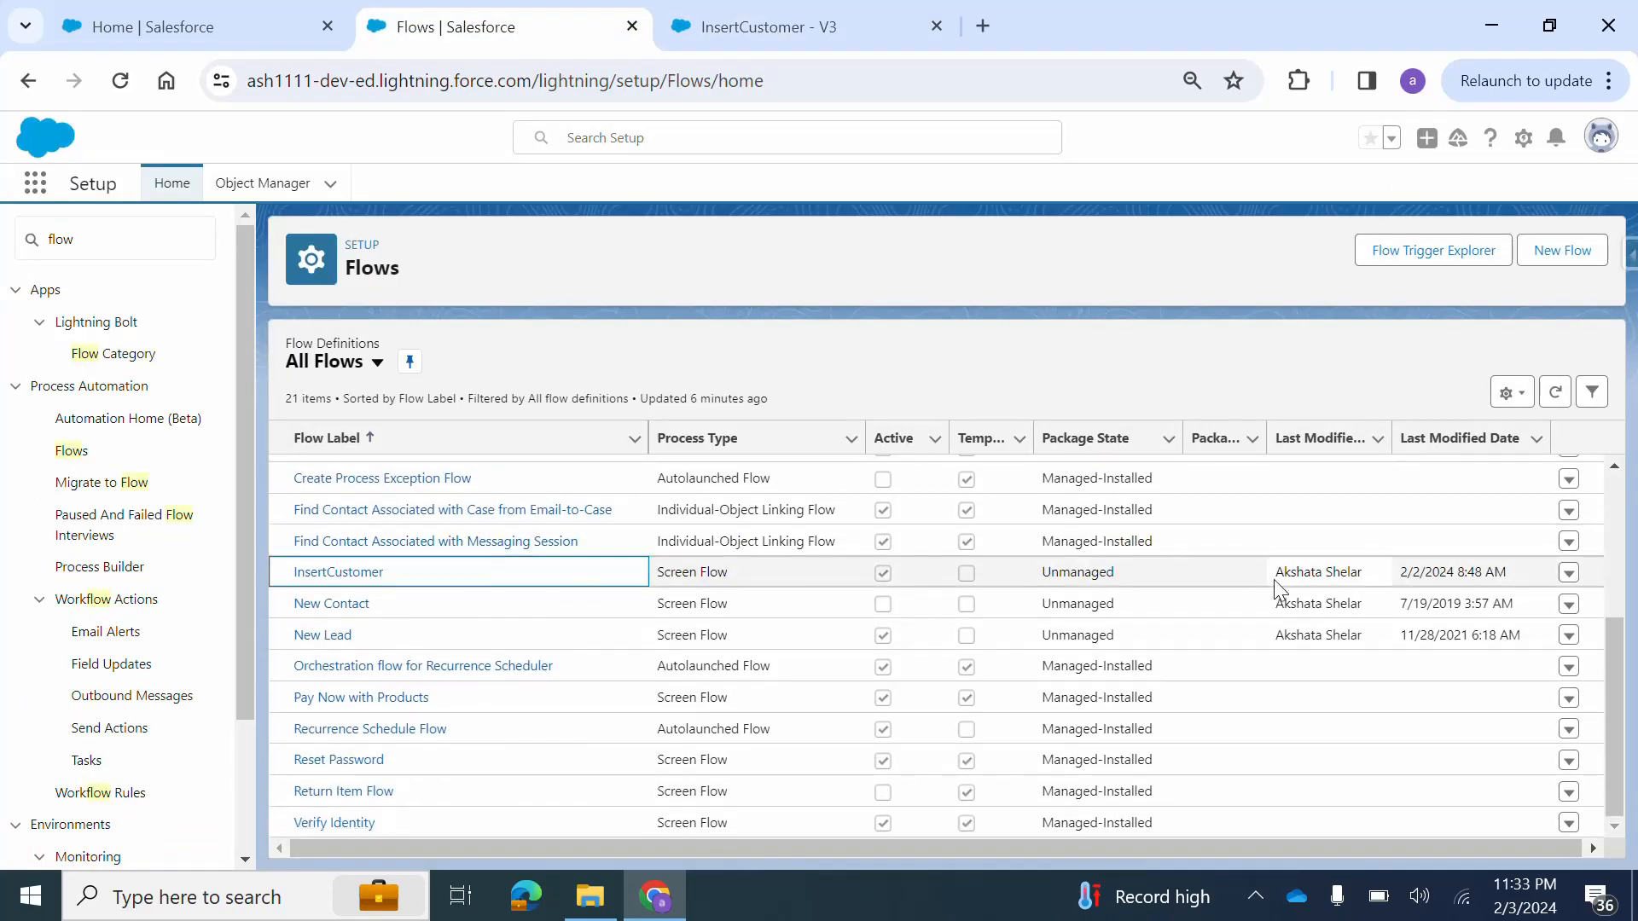
left_click(1570, 575)
left_click(1571, 574)
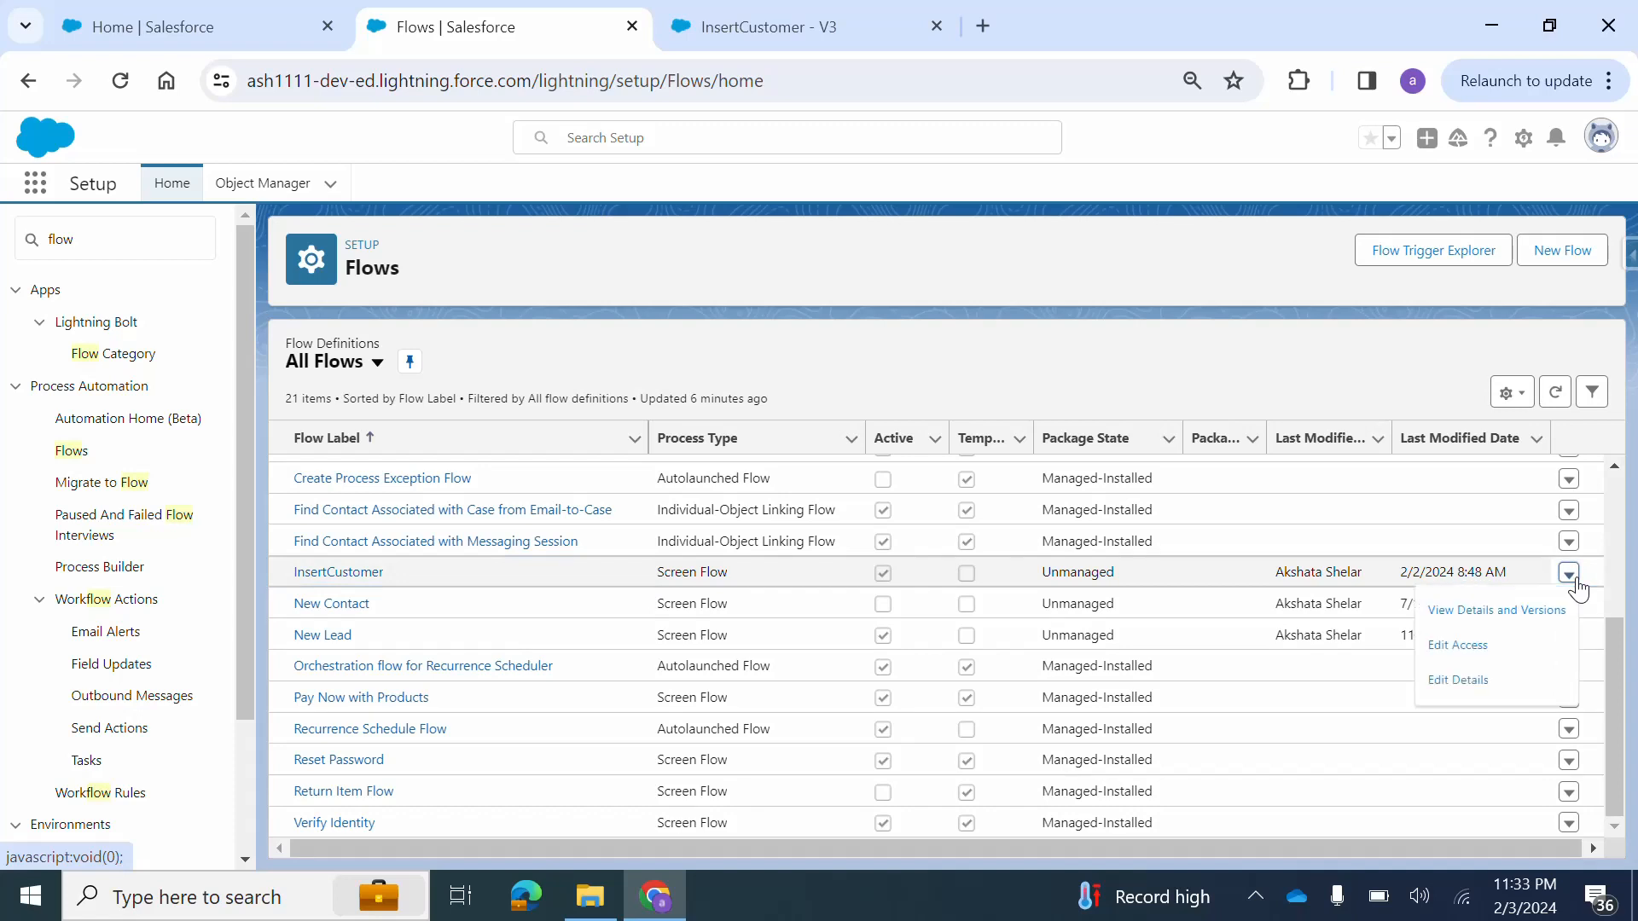
left_click(1533, 613)
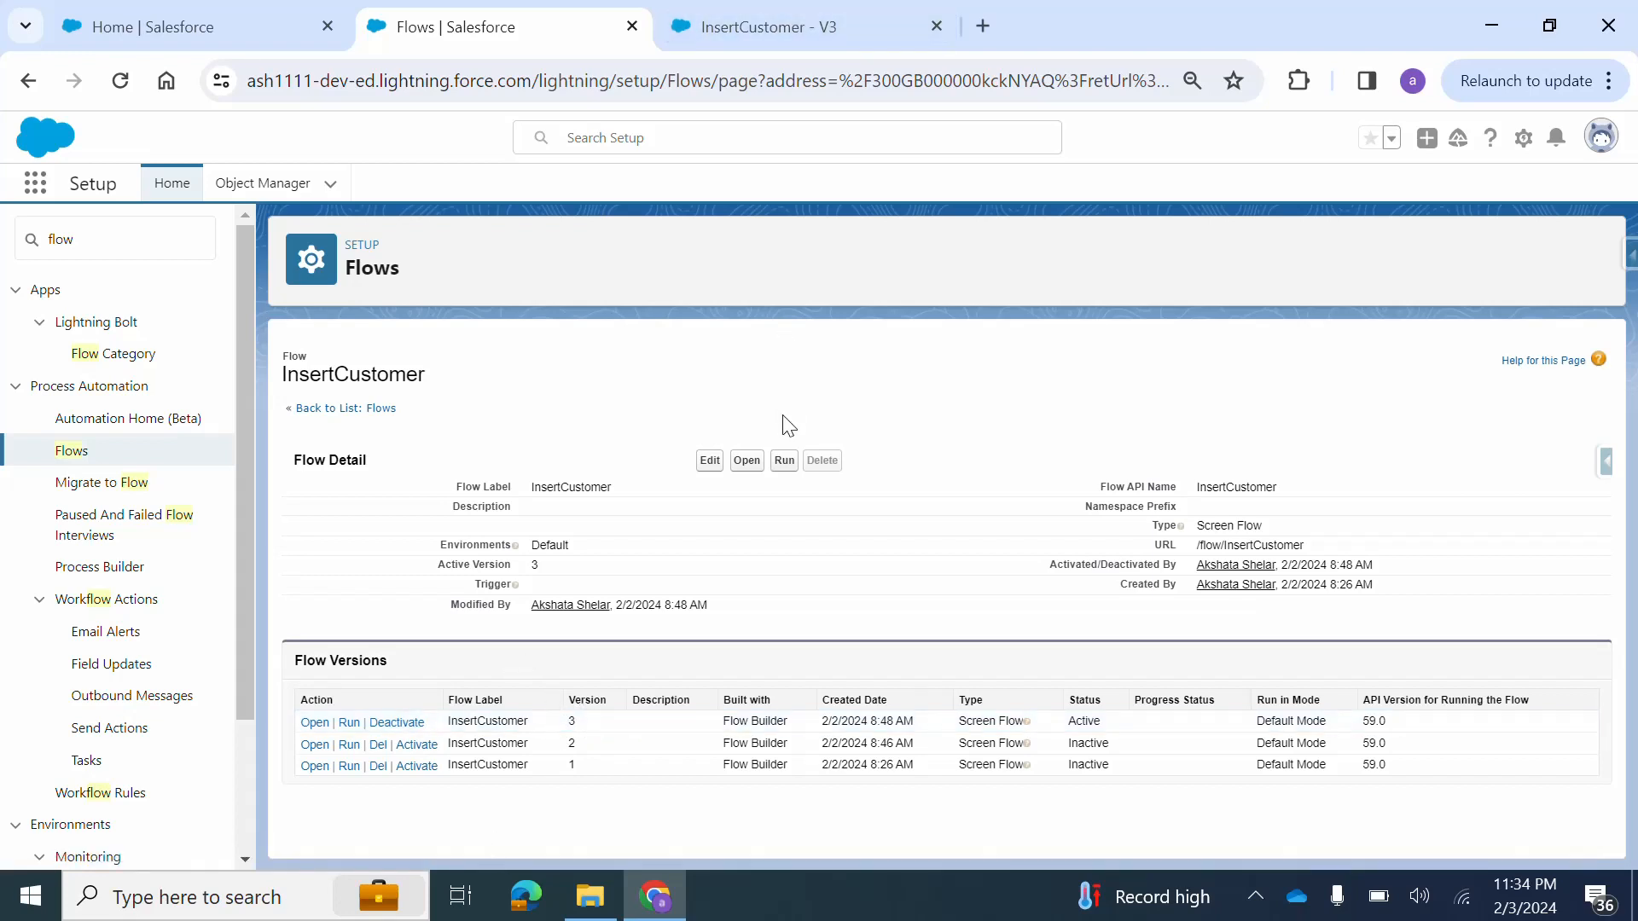
left_click(200, 15)
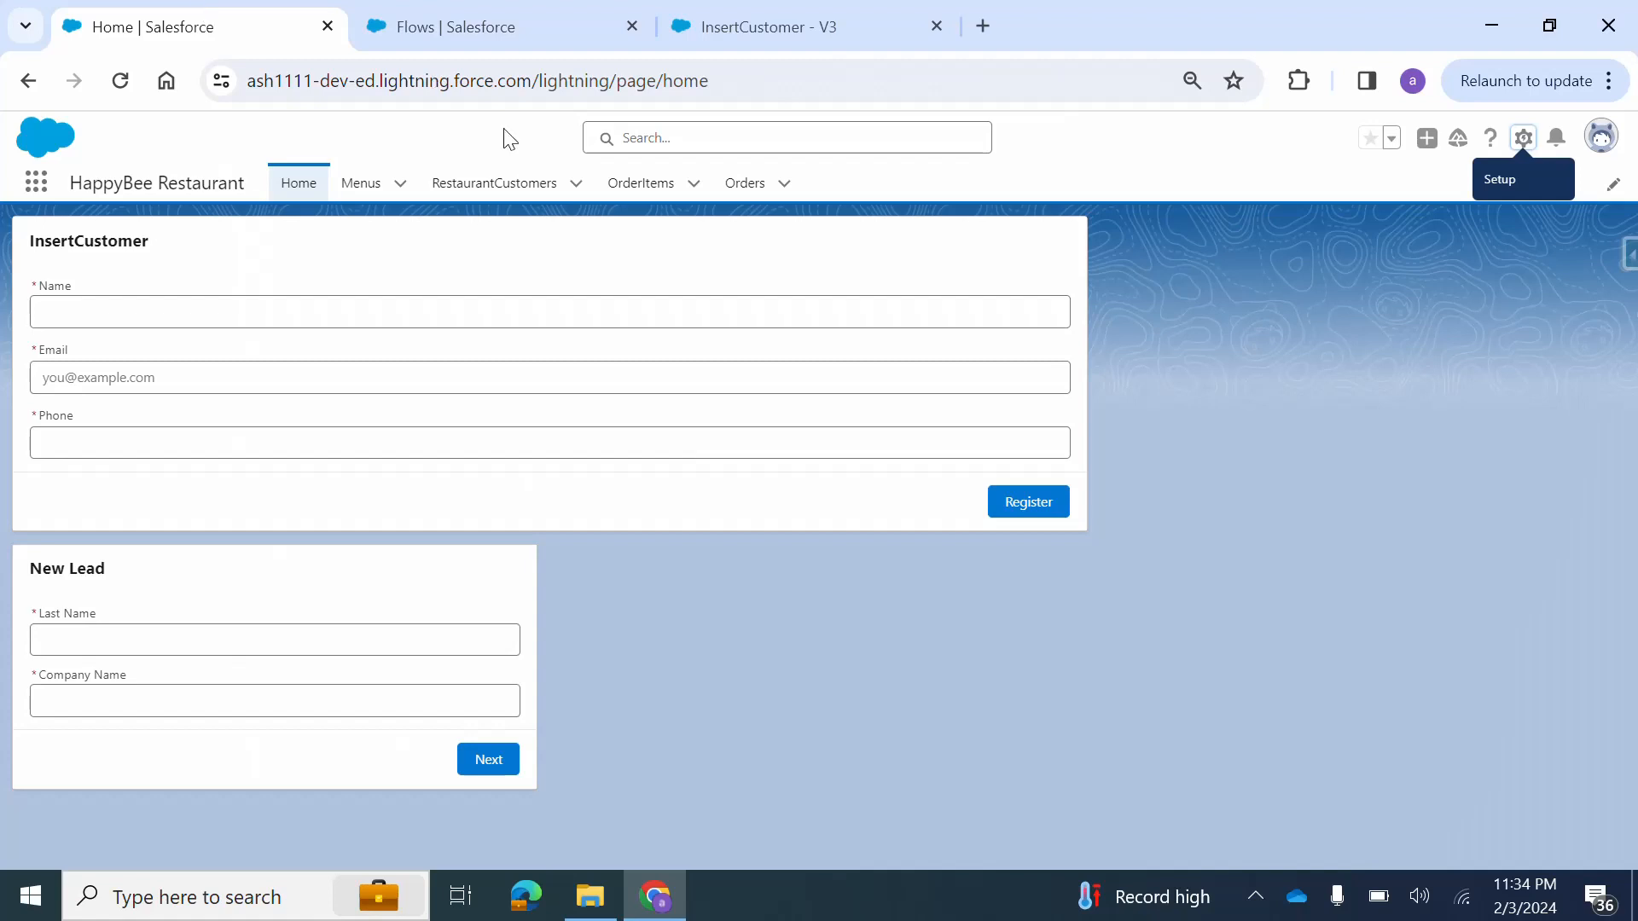